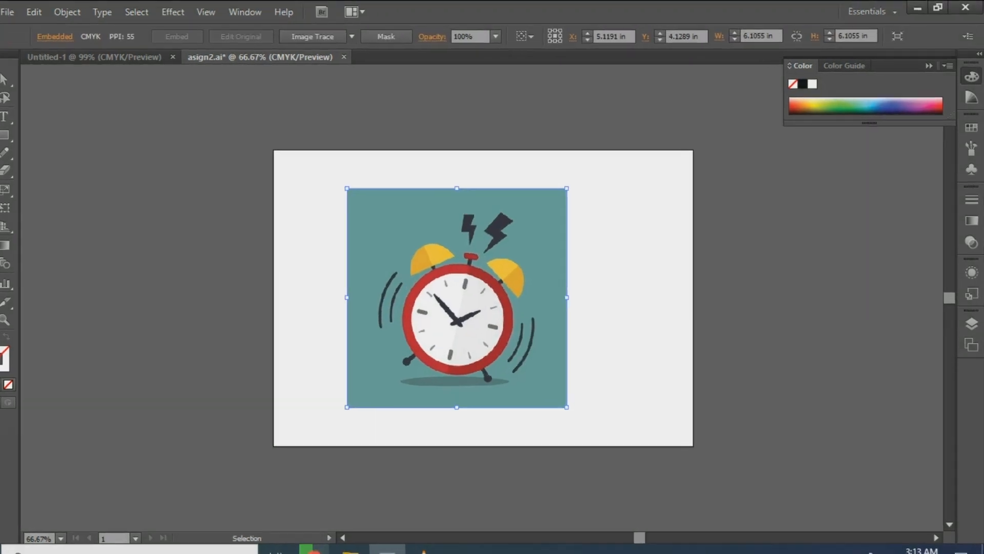
# Step: Lower the opacity of the embedded alarm clock image to 50%
pyautogui.write('2')
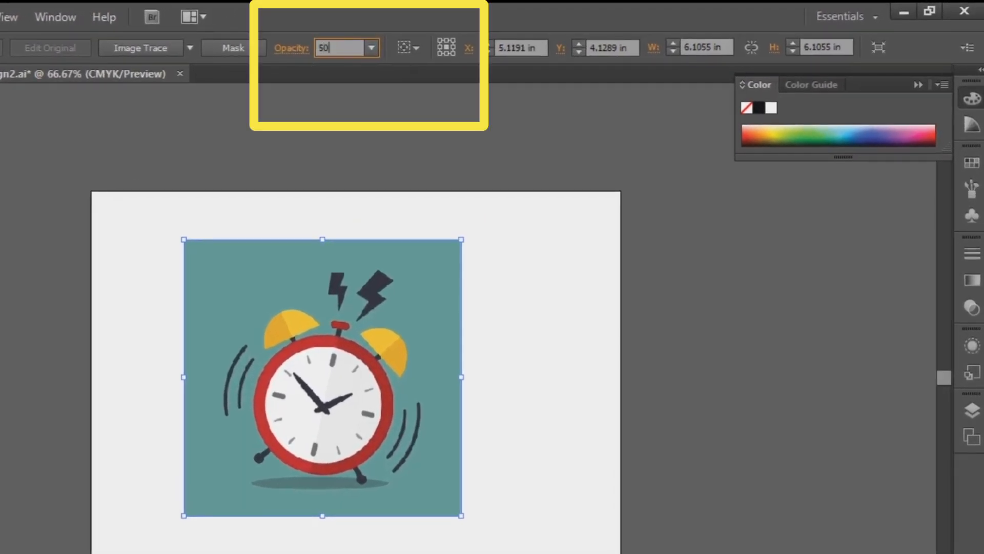
pyautogui.write('0')
pyautogui.press('Return')
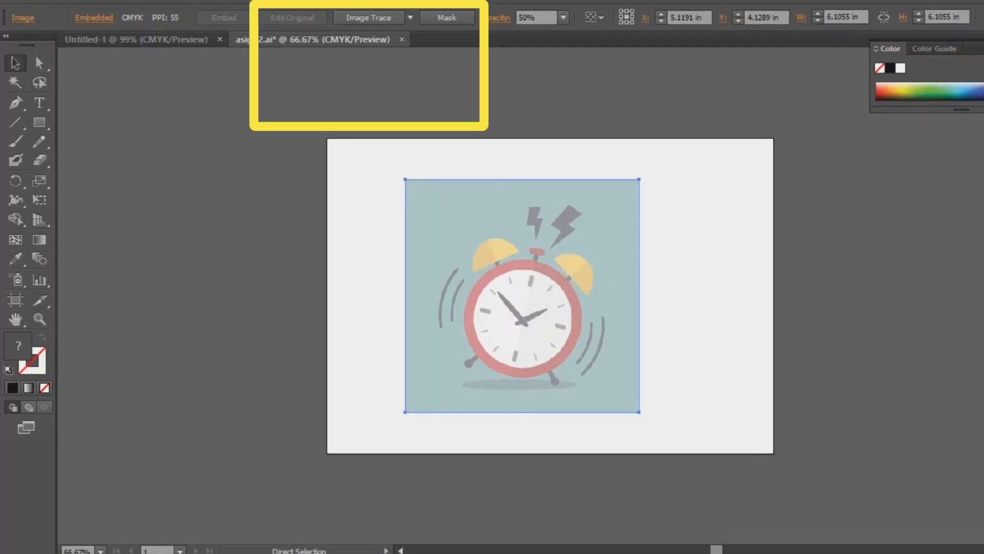
pyautogui.hotkey('ctrl', '+')
pyautogui.hotkey('ctrl', '+')
pyautogui.hotkey('ctrl', '-')
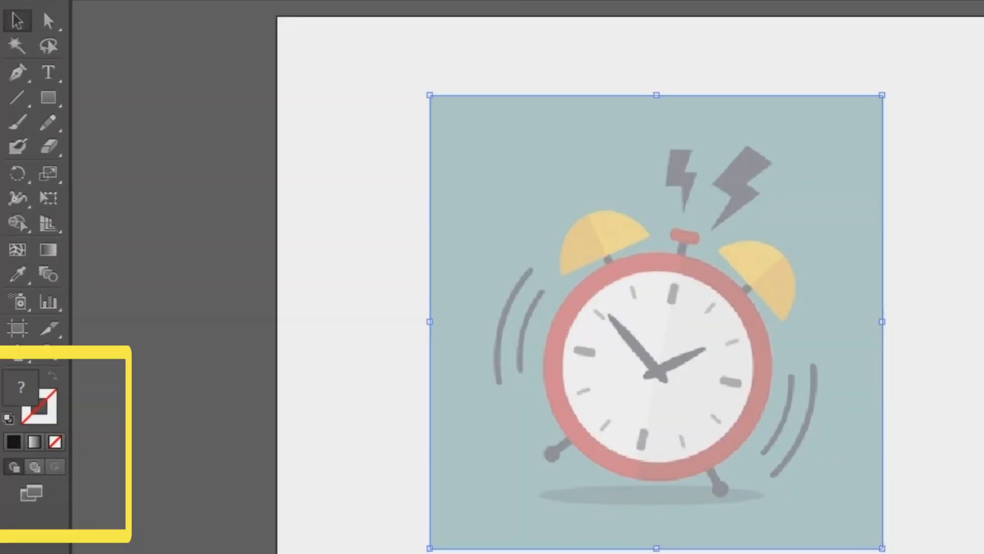
pyautogui.click(933, 256)
# Step: Draw a circle about 2.9 in across, centred on the clock face and covering it to the middle of the red rim
pyautogui.click(49, 98)
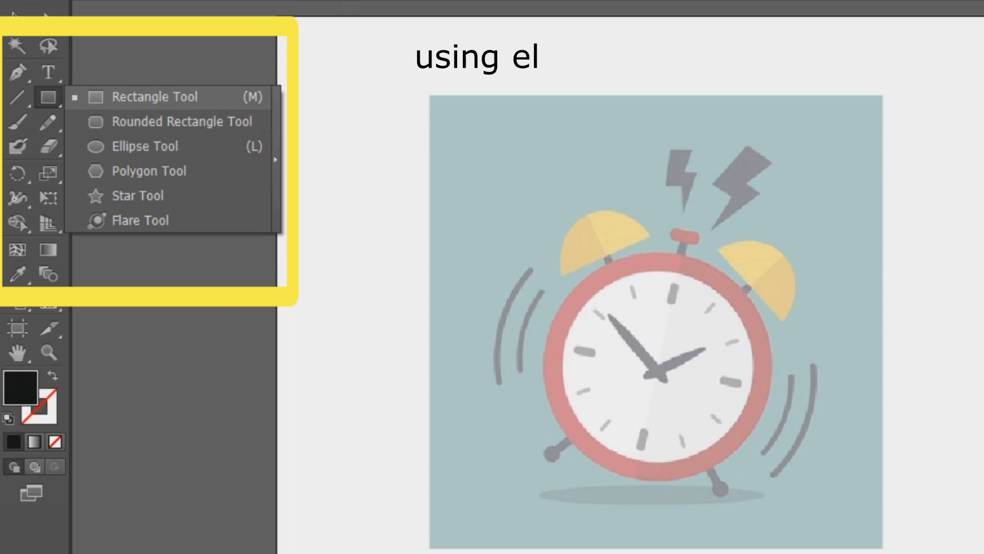
pyautogui.click(145, 146)
pyautogui.click(666, 308)
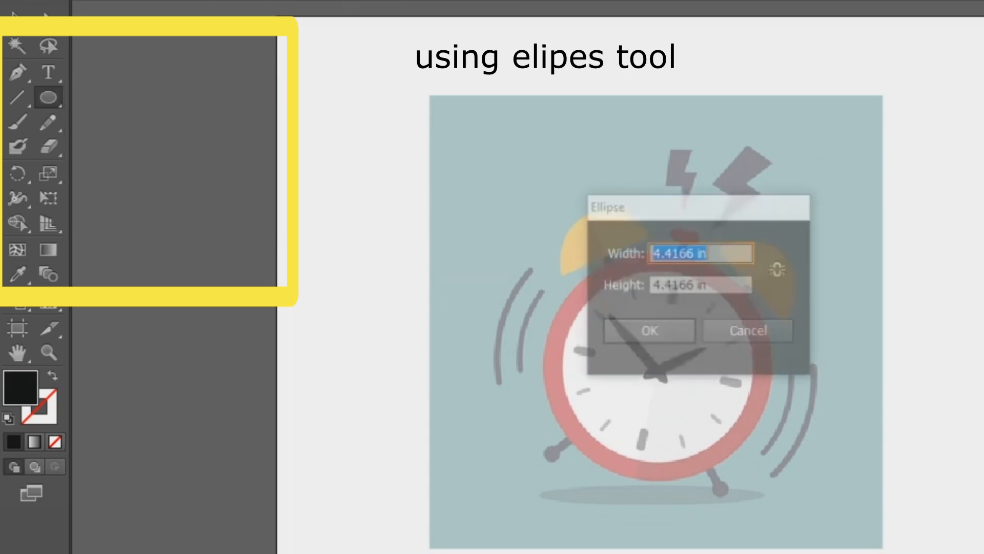
pyautogui.click(748, 330)
pyautogui.moveTo(656, 369); pyautogui.dragTo(721, 436)
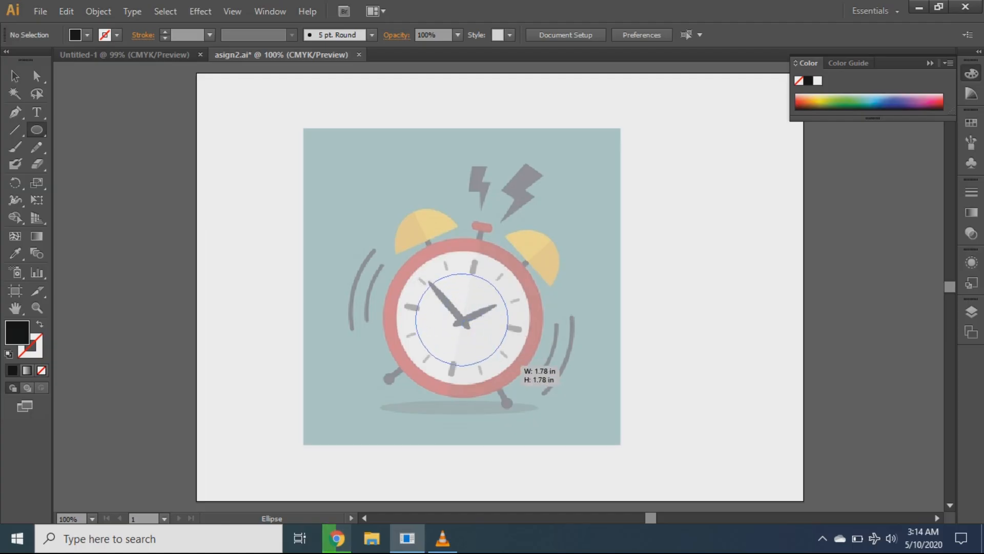
pyautogui.moveTo(508, 366); pyautogui.dragTo(537, 392)
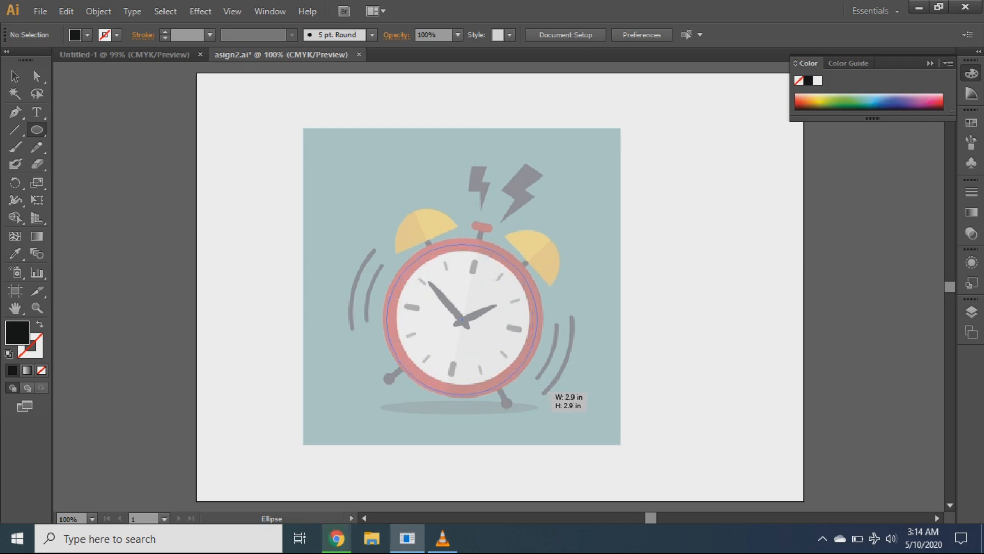
pyautogui.moveTo(538, 393); pyautogui.dragTo(537, 393)
pyautogui.click(537, 393)
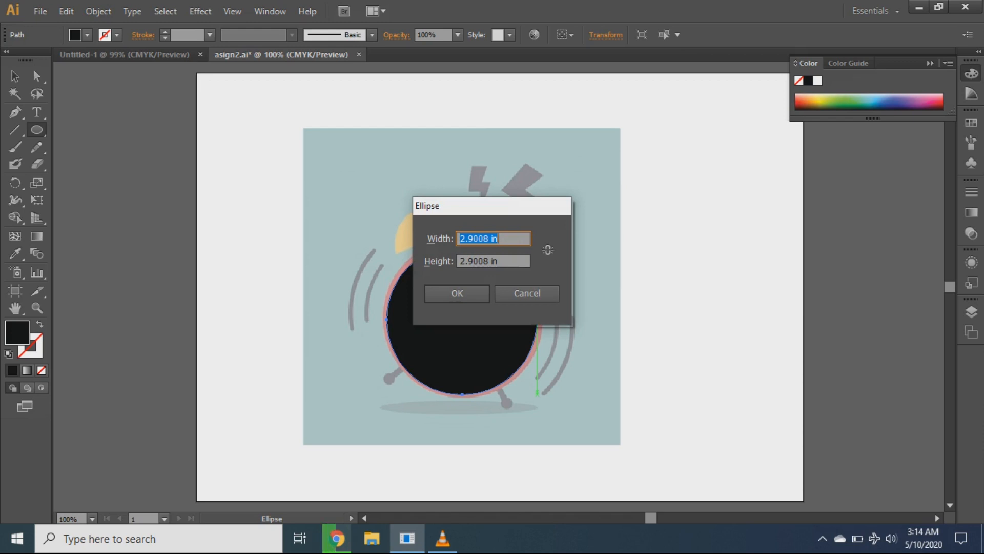
pyautogui.press('Escape')
# Step: Move the black circle to the left of the clock and fill it with the red sampled from the clock's rim
pyautogui.press('v')
pyautogui.moveTo(464, 319); pyautogui.dragTo(237, 318)
pyautogui.press('i')
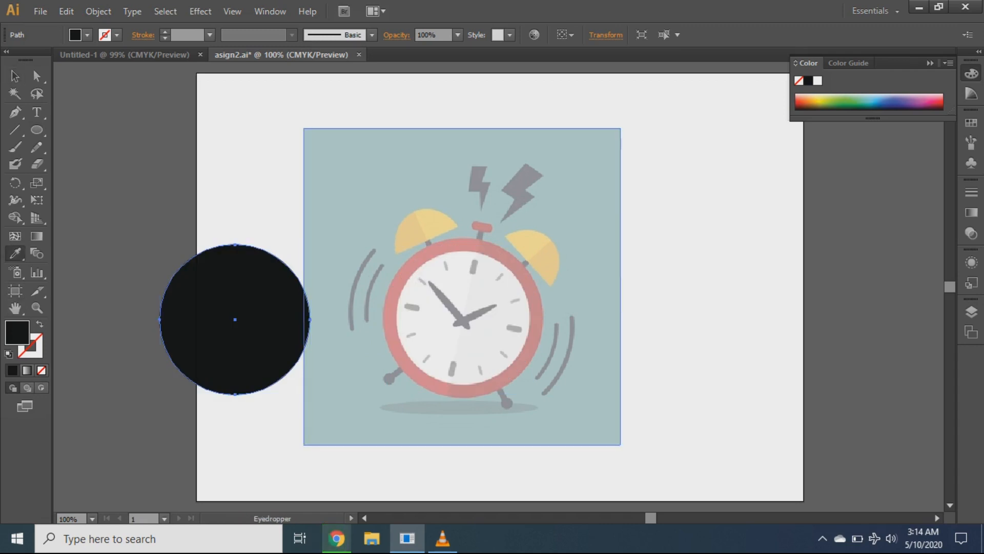
pyautogui.click(391, 318)
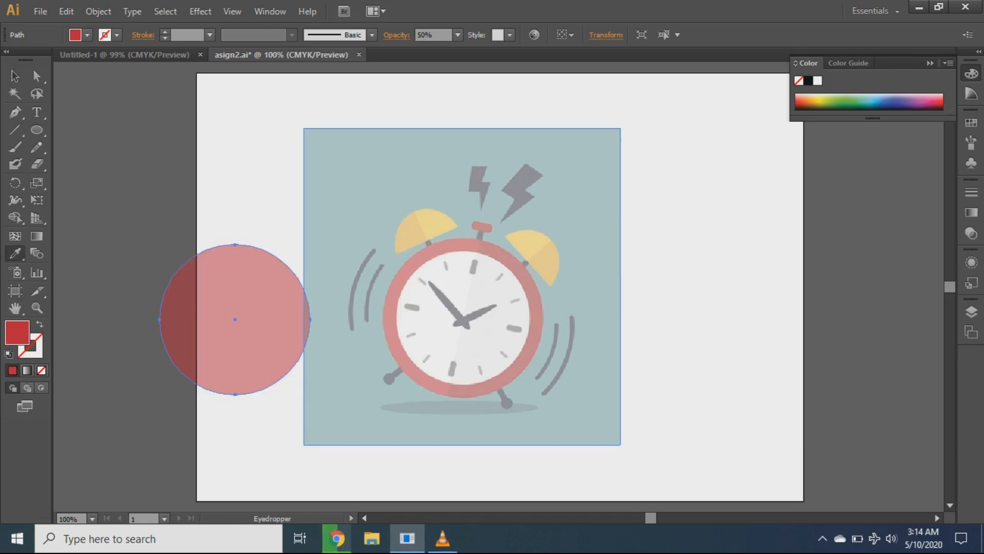
# Step: Swap the circle's fill and stroke so it becomes a red outline, and increase its stroke weight to 14 pt
pyautogui.hotkey('shift', 'x')
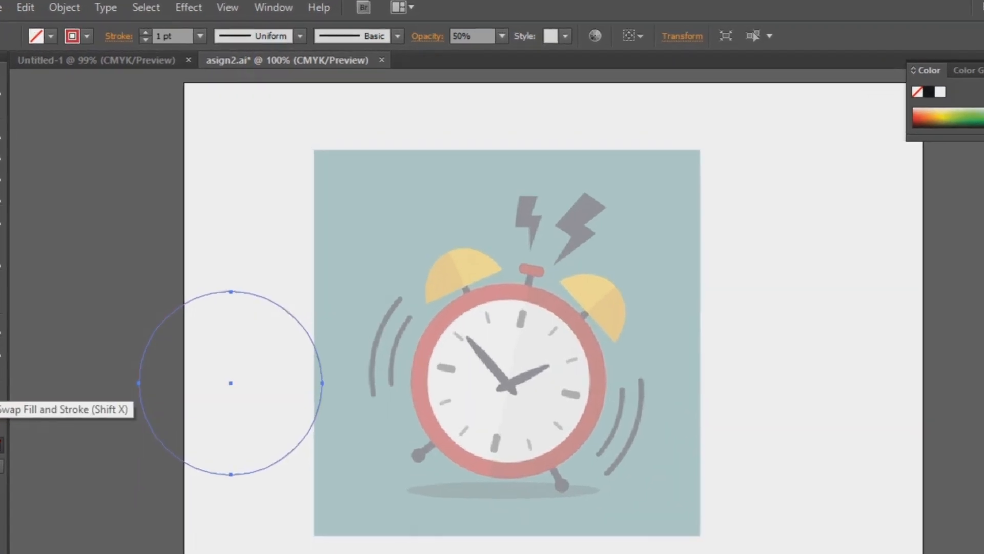
pyautogui.click(0, 83)
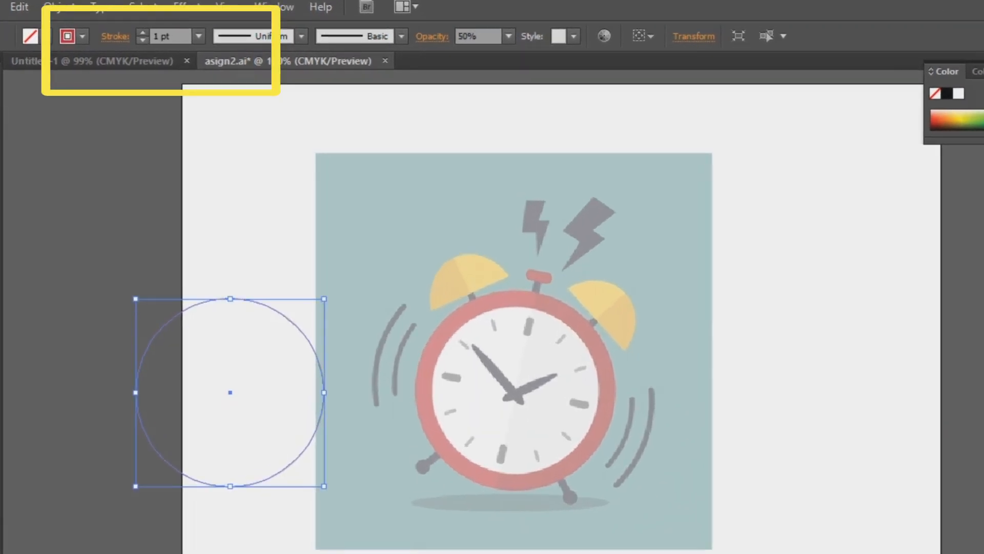
pyautogui.click(143, 33)
pyautogui.click(142, 33)
pyautogui.click(142, 33)
pyautogui.click(142, 33)
pyautogui.click(142, 33)
pyautogui.click(142, 33)
pyautogui.click(143, 33)
pyautogui.click(143, 33)
pyautogui.click(143, 33)
pyautogui.click(143, 33)
pyautogui.click(143, 33)
pyautogui.click(143, 32)
pyautogui.click(143, 33)
pyautogui.hotkey('ctrl', 'shift', 'a')
# Step: Try the red ring over the clock's rim to compare the fit, and move it back beside the image
pyautogui.moveTo(168, 329); pyautogui.dragTo(464, 319)
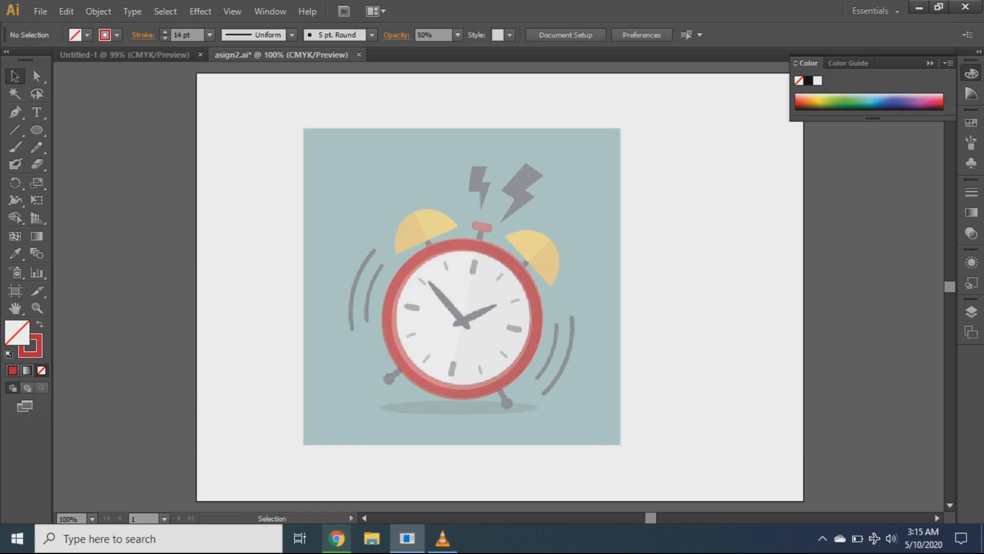
pyautogui.moveTo(415, 261); pyautogui.dragTo(404, 262)
pyautogui.moveTo(404, 261); pyautogui.dragTo(307, 262)
pyautogui.hotkey('ctrl', 'z')
pyautogui.click(267, 231)
pyautogui.click(338, 221)
pyautogui.hotkey('ctrl', 'shift', 'a')
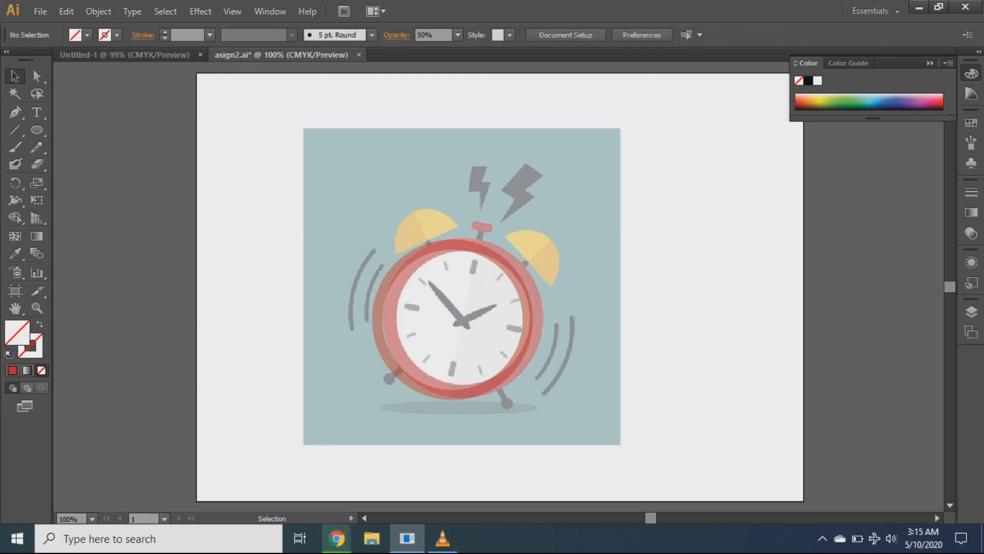
pyautogui.moveTo(420, 251); pyautogui.dragTo(161, 251)
pyautogui.hotkey('ctrl', 'shift', 'a')
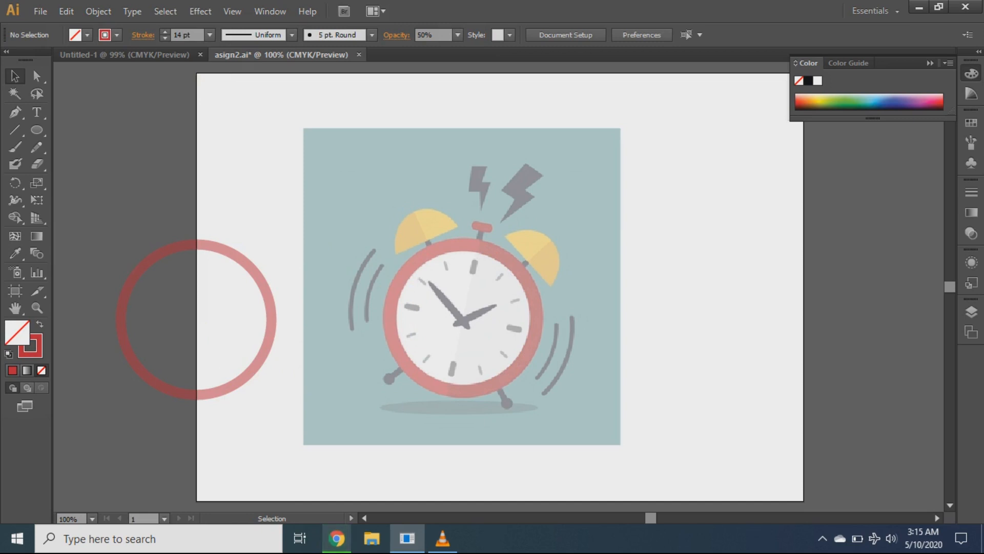
# Step: Give the red ring a near-white fill and set its opacity to 100%
pyautogui.doubleClick(129, 282)
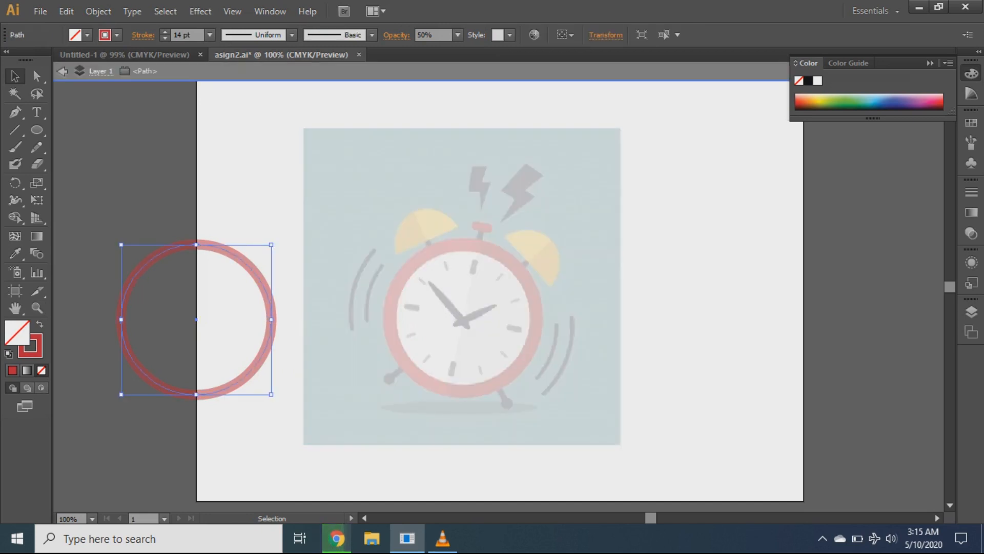
pyautogui.doubleClick(17, 333)
pyautogui.moveTo(317, 186); pyautogui.dragTo(301, 177)
pyautogui.click(645, 182)
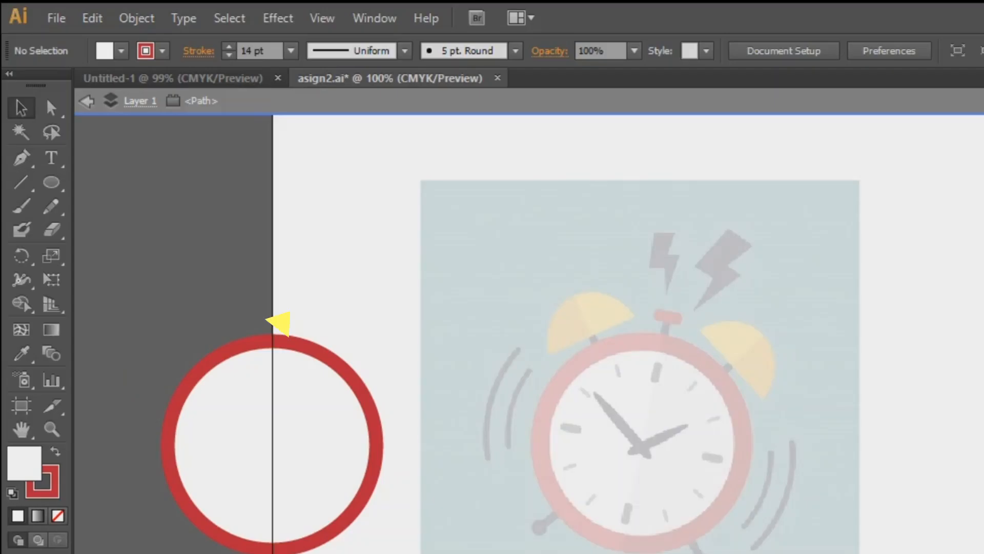
pyautogui.press('Escape')
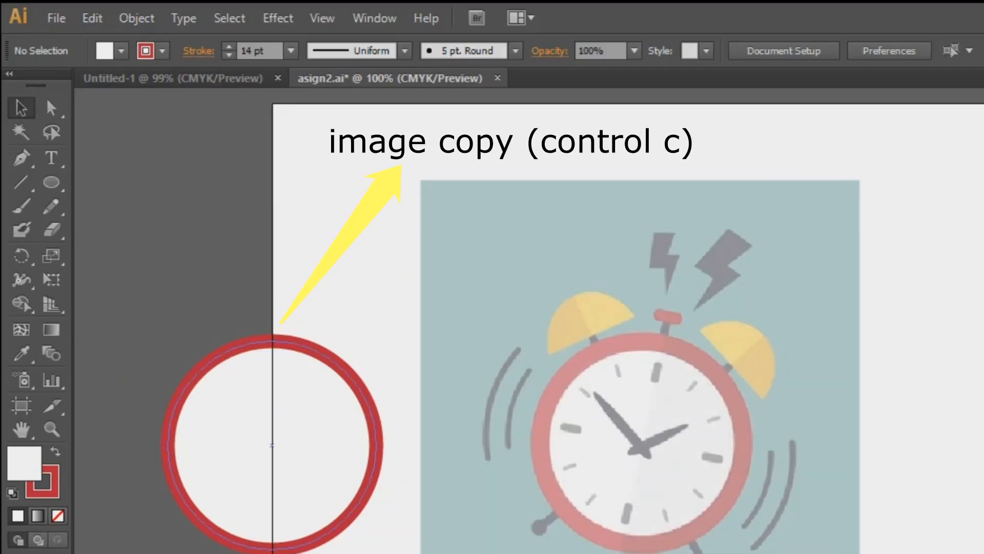
# Step: Duplicate the red-rimmed circle slightly to its right and remove the stroke from the copy
pyautogui.click(272, 445)
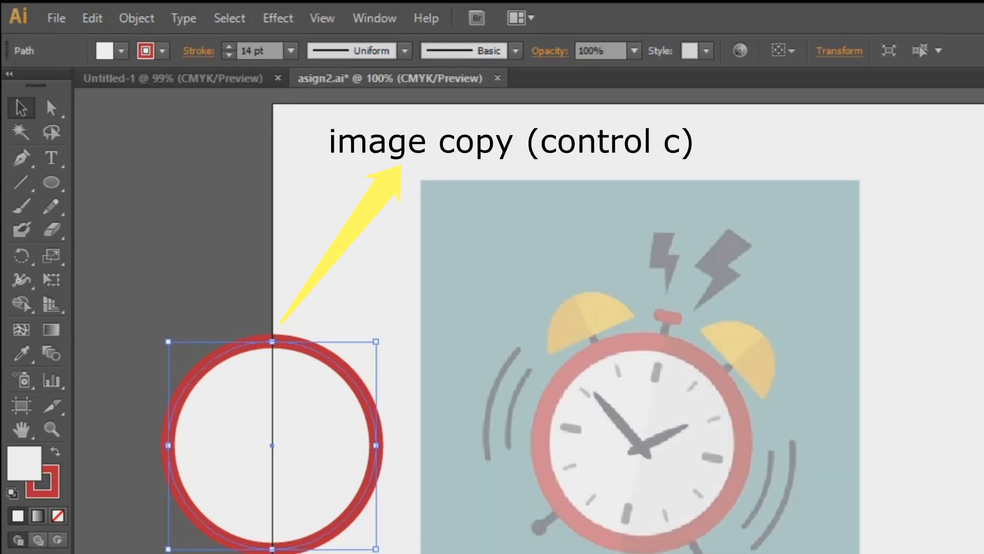
pyautogui.moveTo(272, 446); pyautogui.dragTo(330, 446)
pyautogui.rightClick(357, 459)
pyautogui.press('Escape')
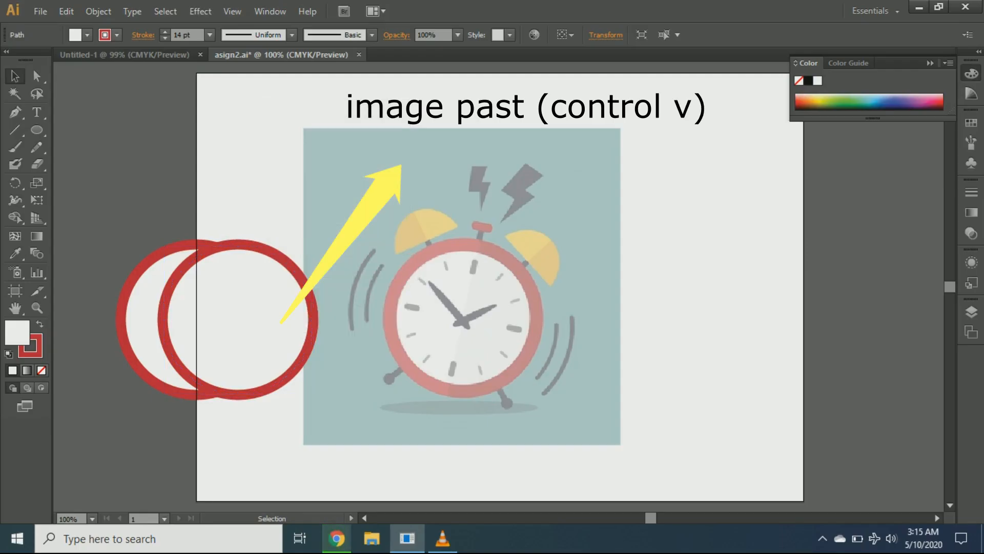
pyautogui.press('x')
pyautogui.press('/')
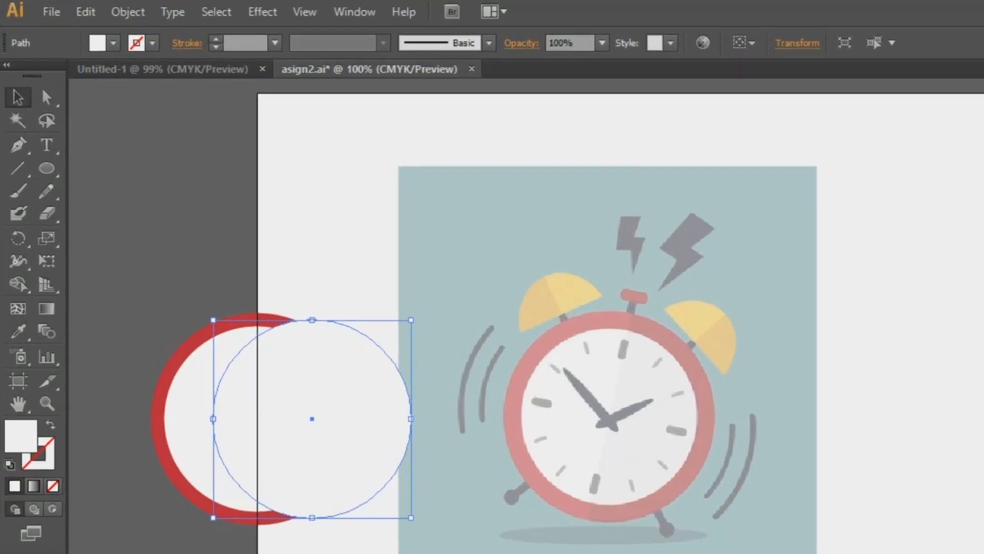
# Step: Fill the copied circle with the light grey sampled from the clock image and centre it over the clock face
pyautogui.press('i')
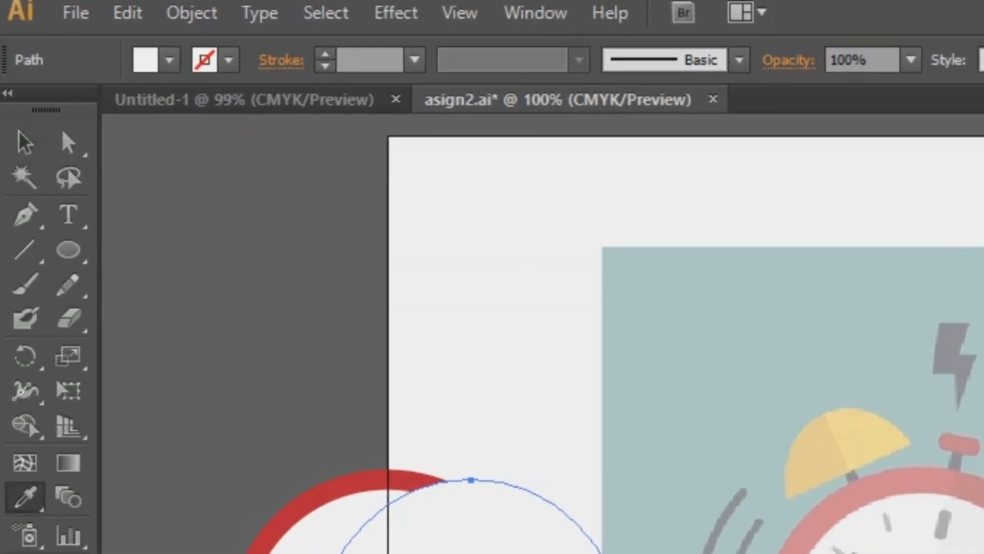
pyautogui.click(917, 548)
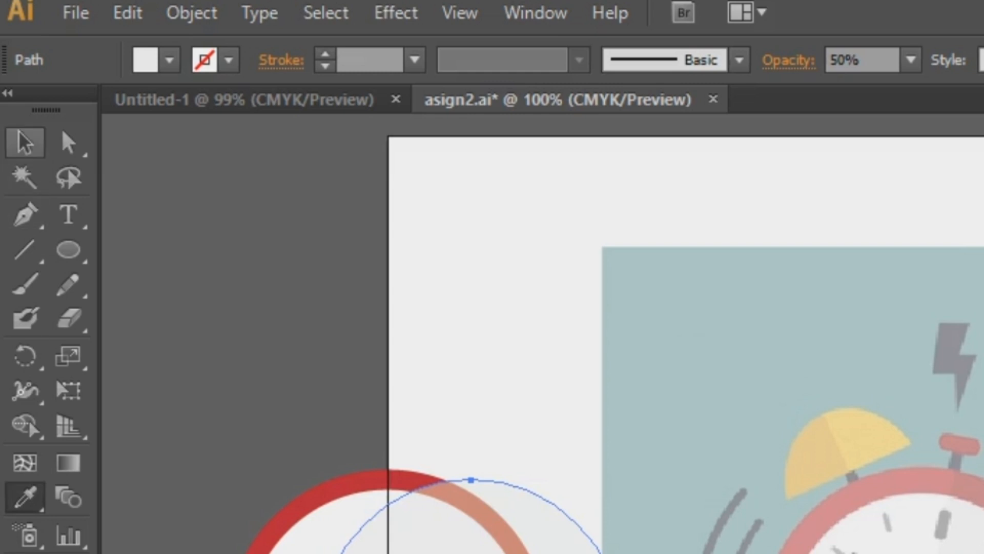
pyautogui.click(25, 143)
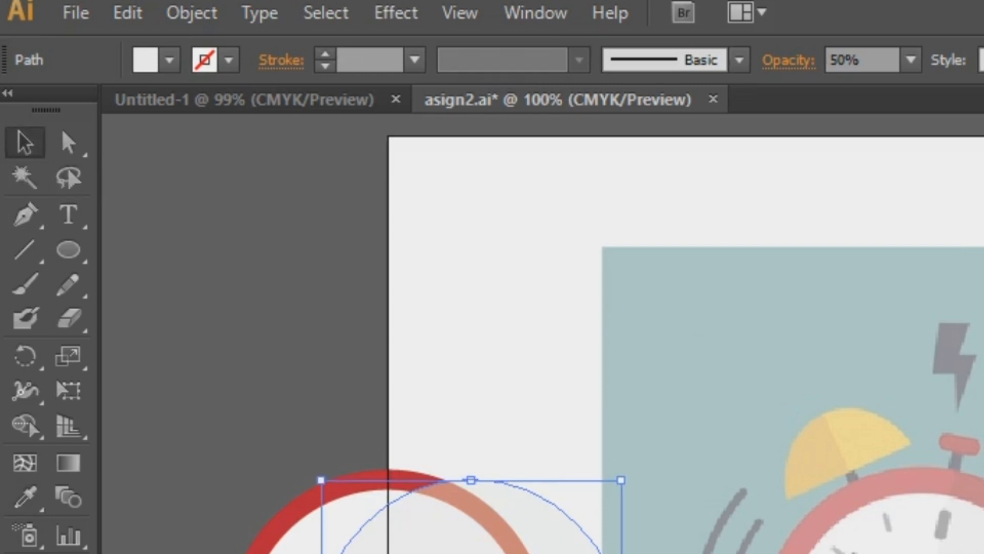
pyautogui.doubleClick(472, 549)
pyautogui.press('Escape')
pyautogui.moveTo(239, 319); pyautogui.dragTo(463, 320)
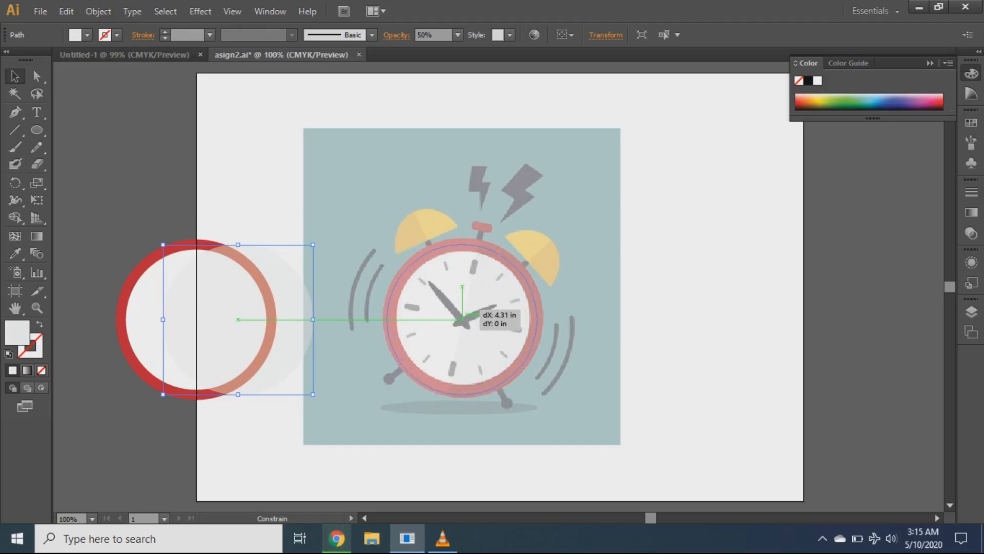
pyautogui.hotkey('ctrl', 'shift', 'a')
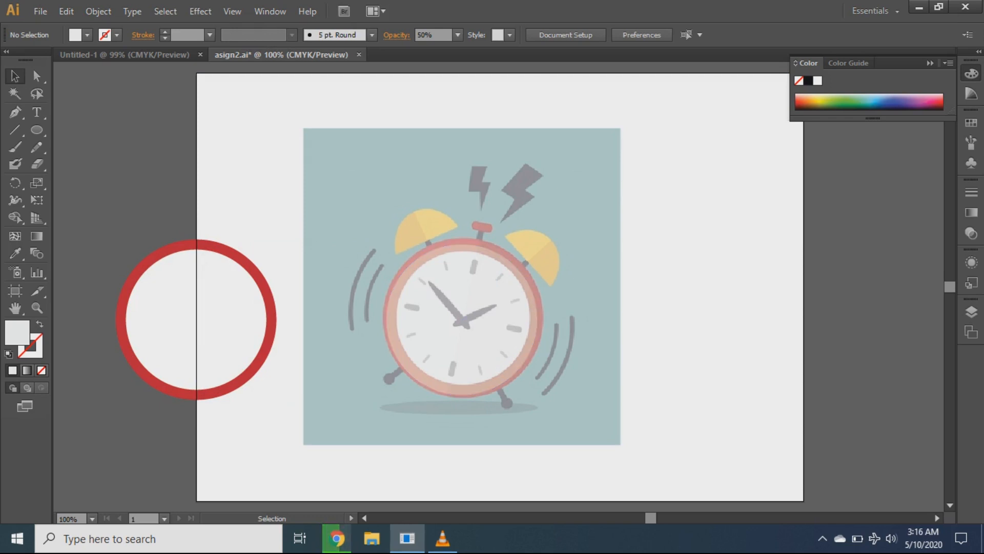
# Step: Cut the grey circle with the Scissors tool at both ends of the face's slanted shading line and delete its left part
pyautogui.press('s')
pyautogui.press('c')
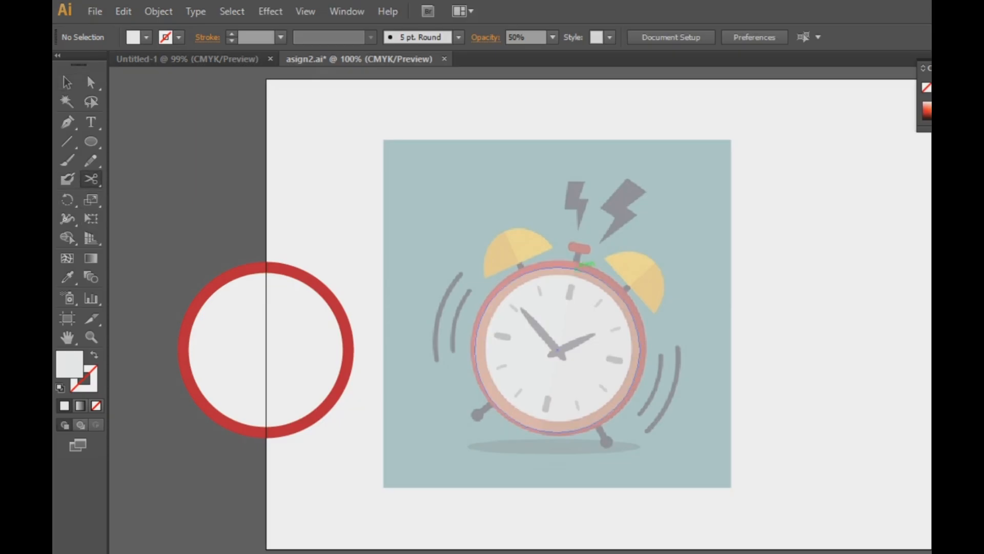
pyautogui.click(585, 264)
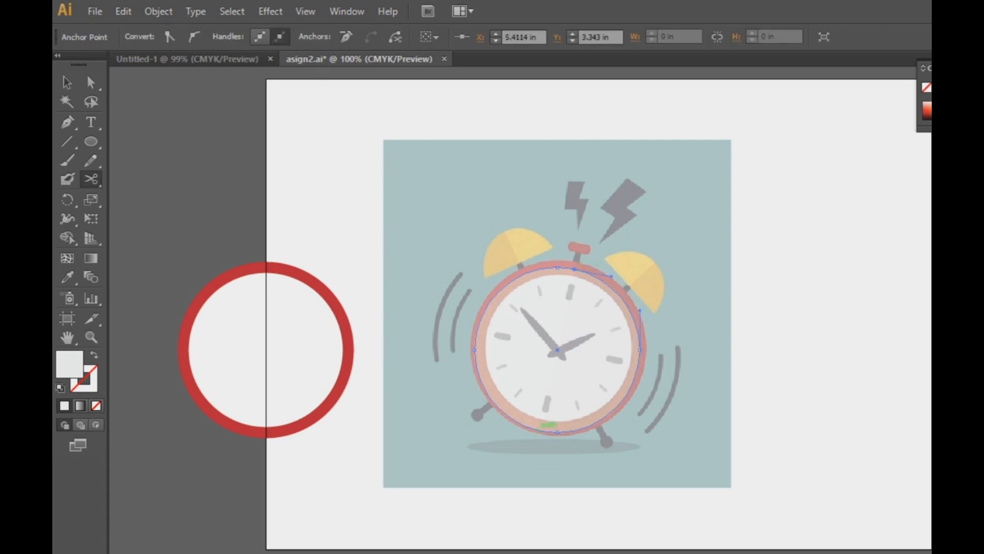
pyautogui.click(537, 430)
pyautogui.press('v')
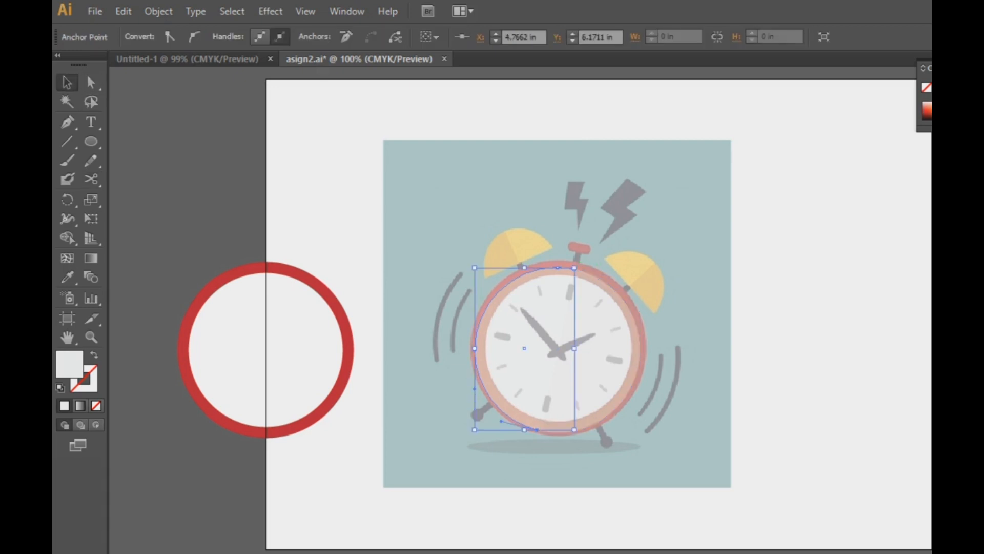
pyautogui.press('Delete')
# Step: Join the open ends of the remaining right part of the grey circle into a closed half-circle
pyautogui.click(582, 344)
pyautogui.rightClick(582, 344)
pyautogui.click(617, 200)
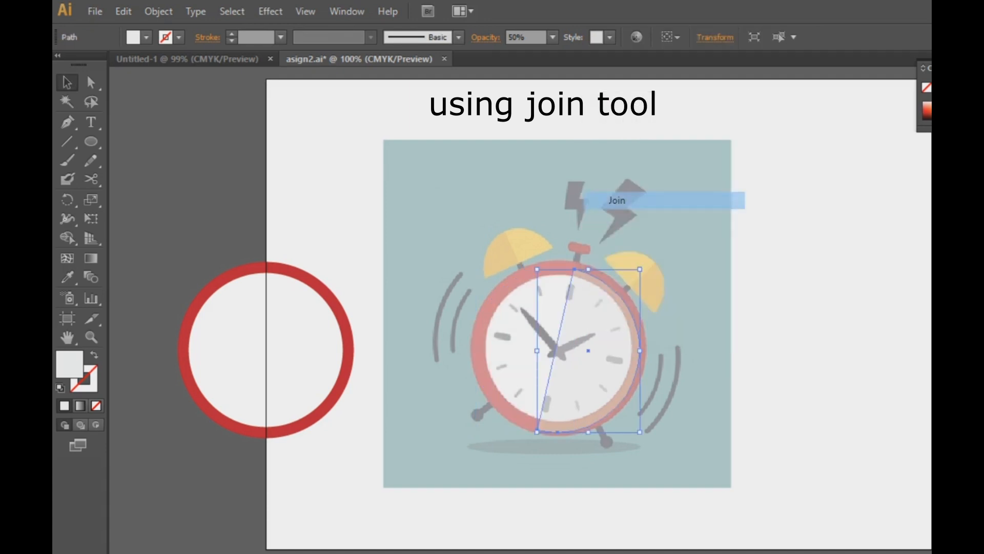
pyautogui.click(617, 200)
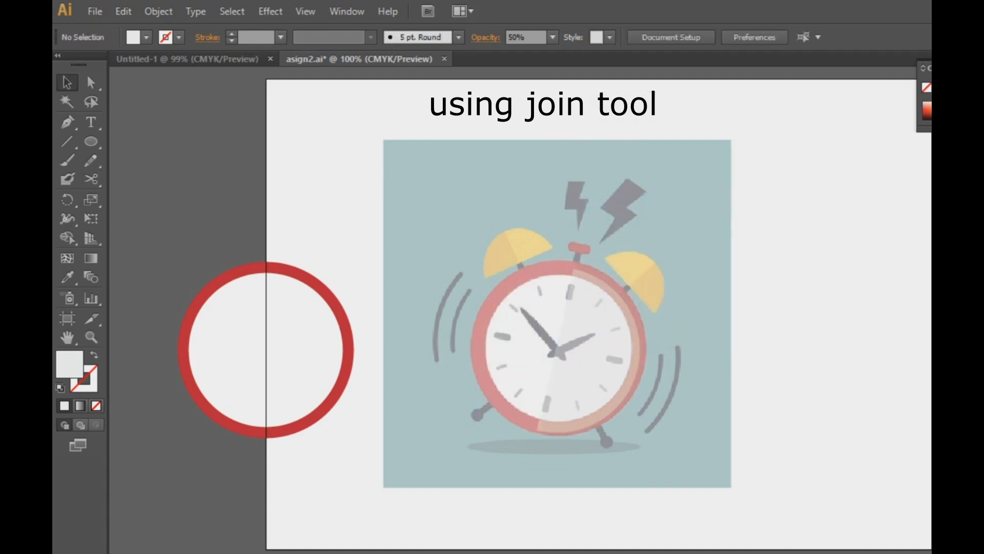
# Step: Move the grey half-circle off the clock onto the right side of the near-white circle beside the image
pyautogui.doubleClick(559, 337)
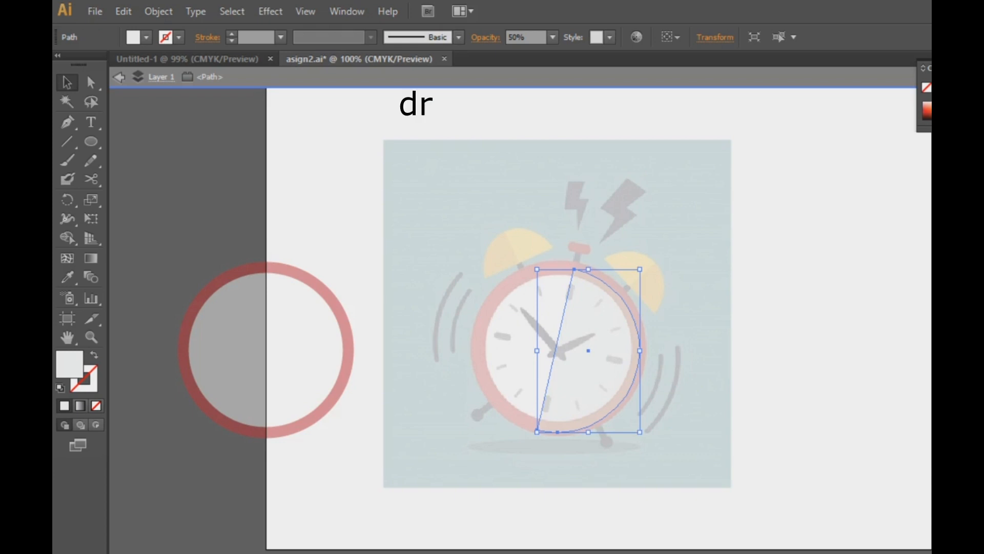
pyautogui.press('Escape')
pyautogui.moveTo(589, 351); pyautogui.dragTo(297, 350)
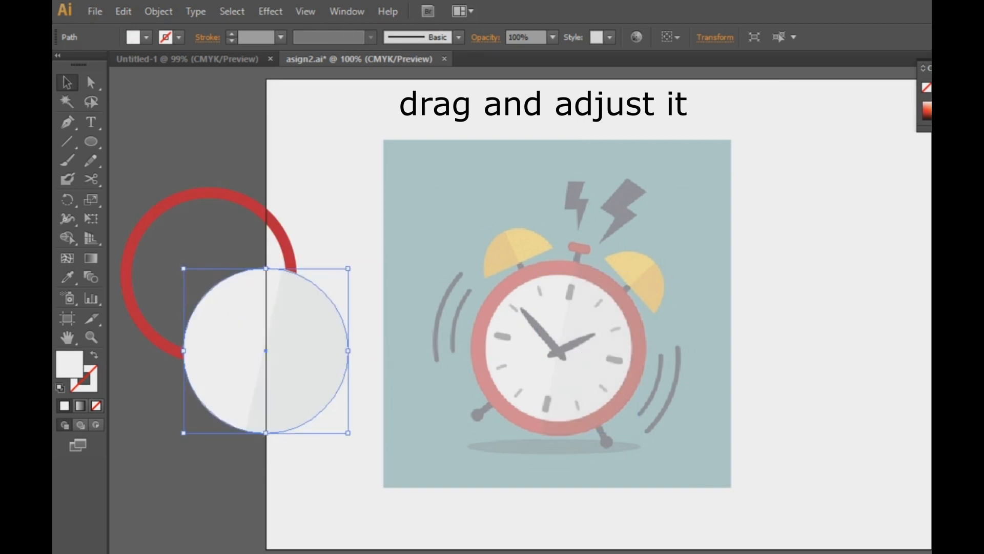
pyautogui.click(231, 167)
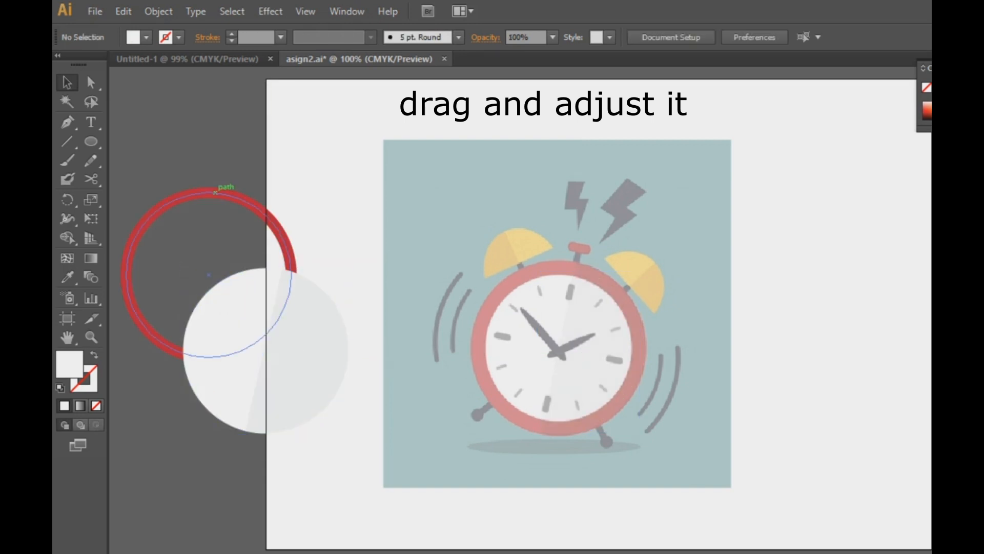
# Step: Bring the red ring to the front and fit it around the two-tone clock face beside the image
pyautogui.rightClick(216, 192)
pyautogui.moveTo(259, 416)
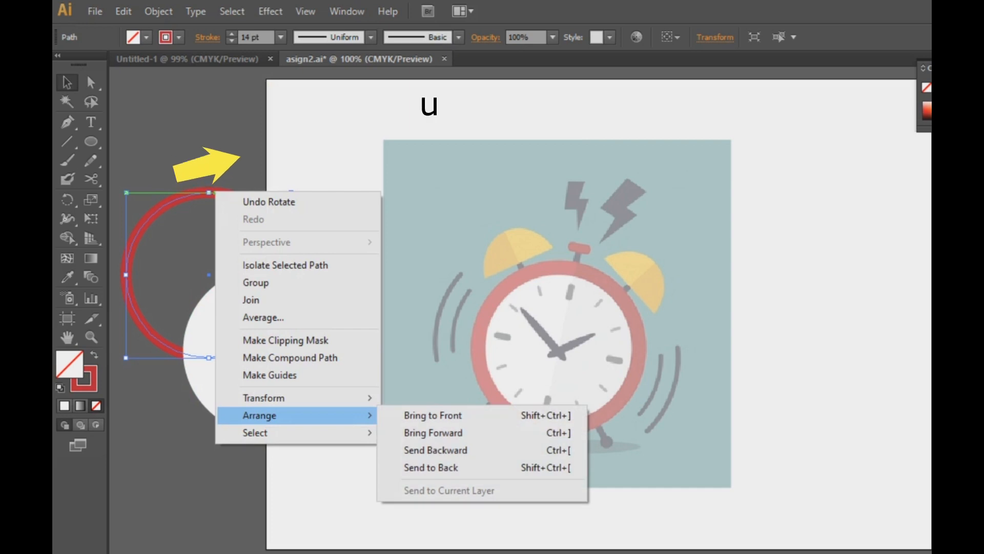
pyautogui.click(433, 415)
pyautogui.click(246, 172)
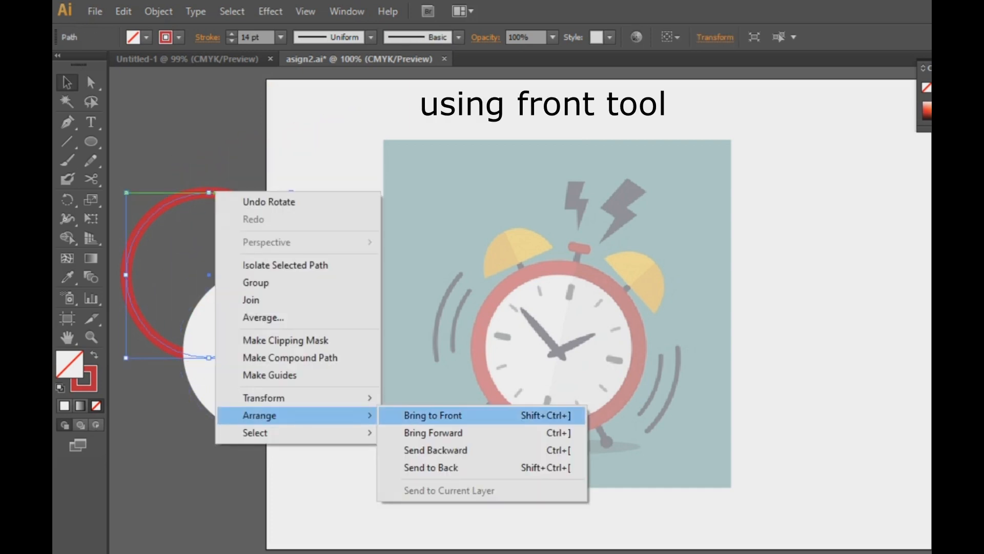
pyautogui.click(439, 414)
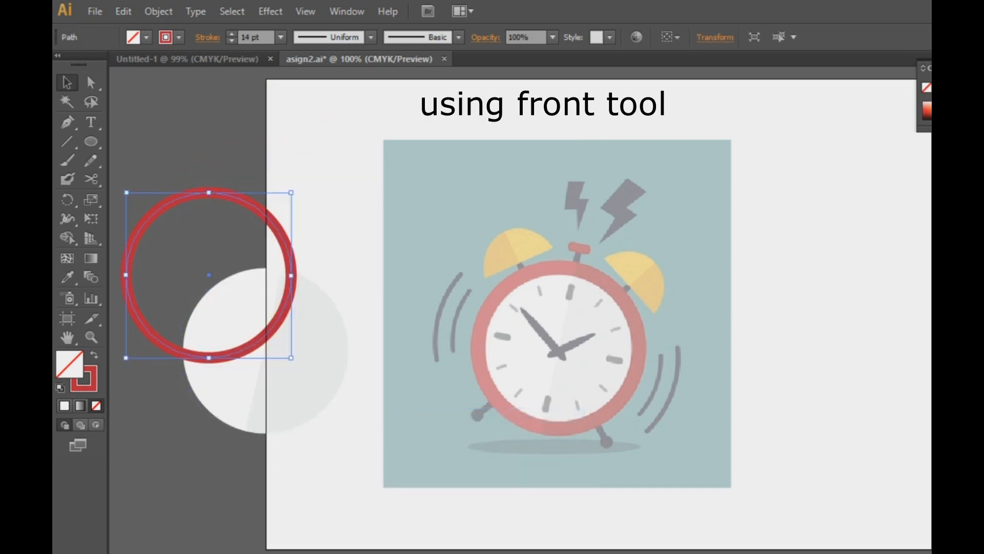
pyautogui.click(241, 173)
pyautogui.moveTo(232, 194); pyautogui.dragTo(290, 269)
pyautogui.click(308, 225)
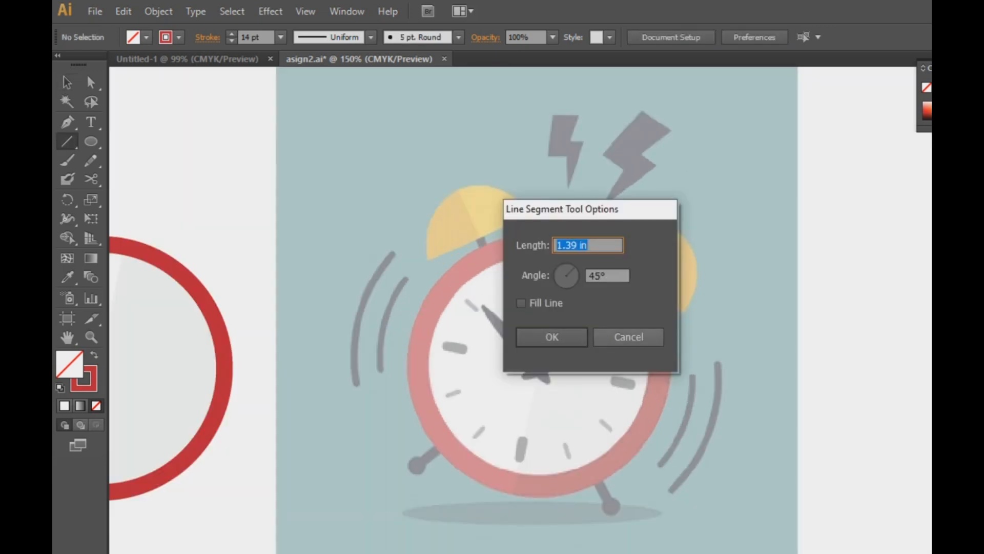
# Step: Draw a straight line with the Line Segment tool along the full length of the minute hand in the image
pyautogui.press('Escape')
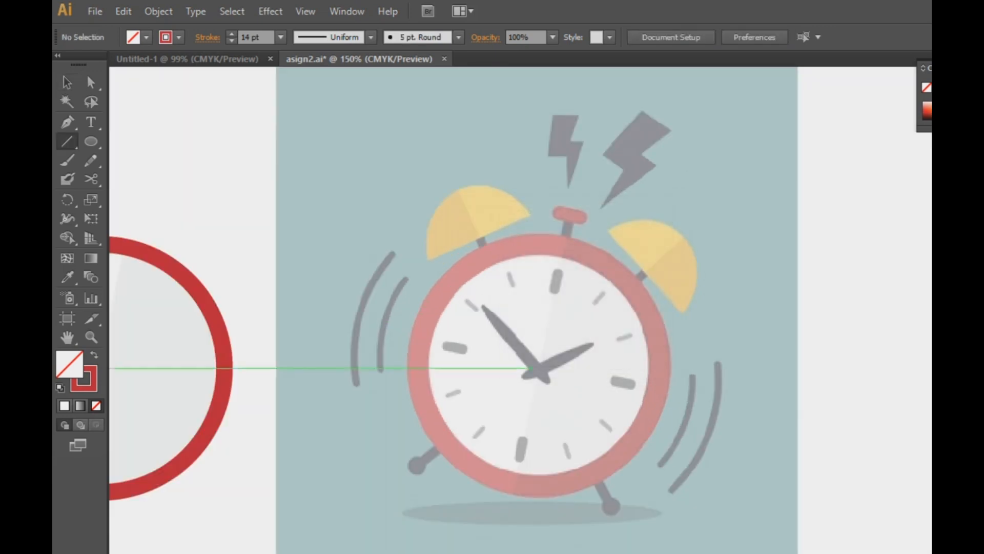
pyautogui.moveTo(545, 379); pyautogui.dragTo(482, 306)
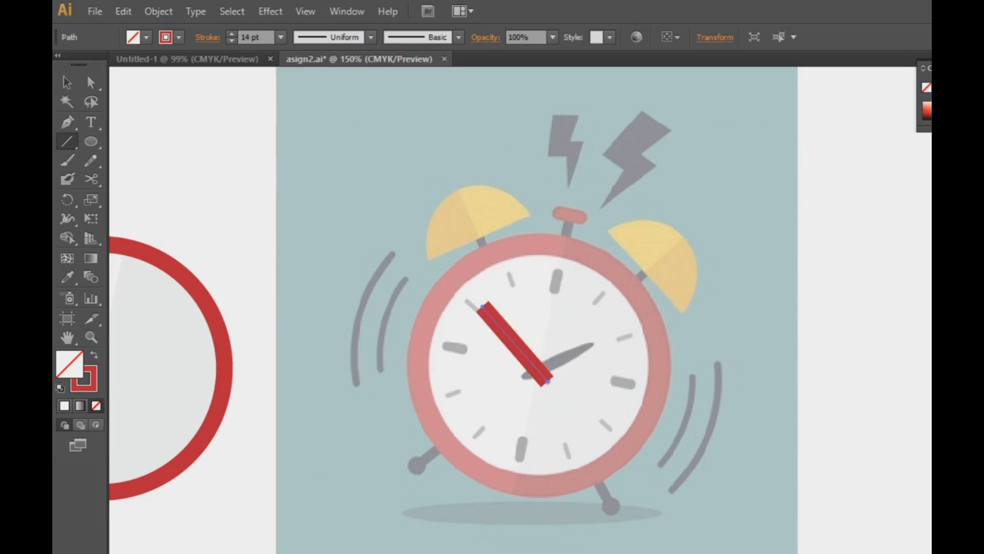
pyautogui.doubleClick(67, 82)
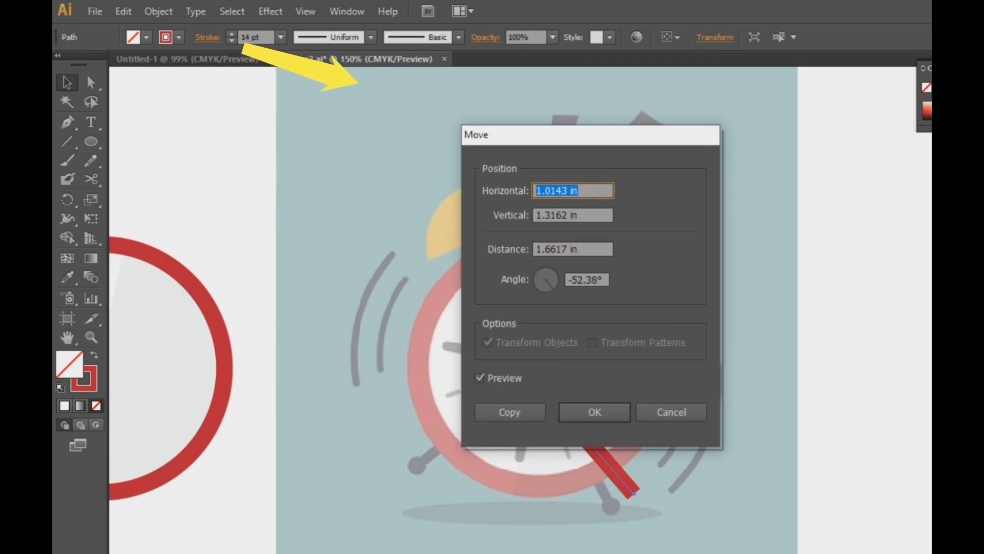
pyautogui.press('Escape')
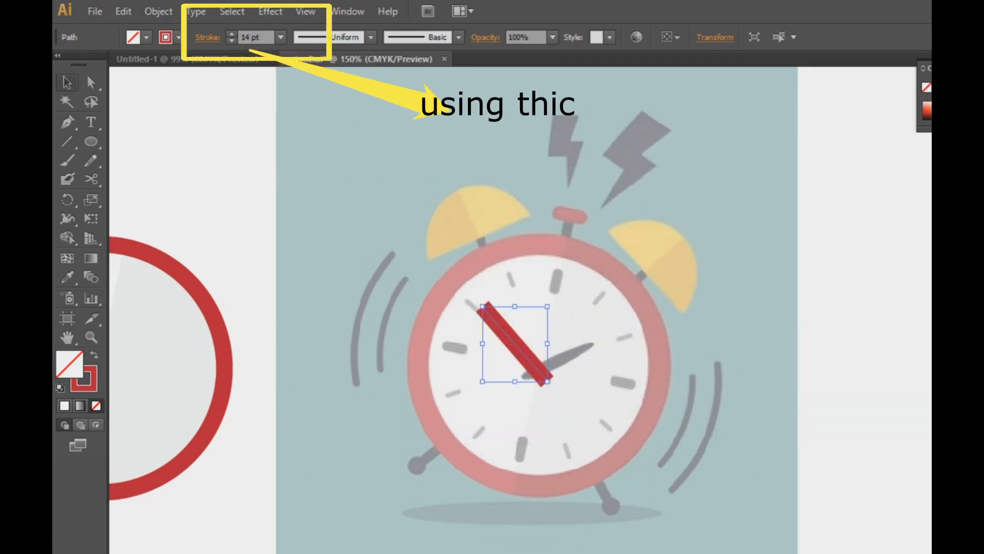
# Step: Set the minute-hand line's stroke to 5 pt and give it round ends
pyautogui.click(232, 41)
pyautogui.click(232, 41)
pyautogui.click(231, 40)
pyautogui.click(232, 40)
pyautogui.click(231, 41)
pyautogui.click(232, 40)
pyautogui.click(231, 41)
pyautogui.click(232, 40)
pyautogui.click(231, 40)
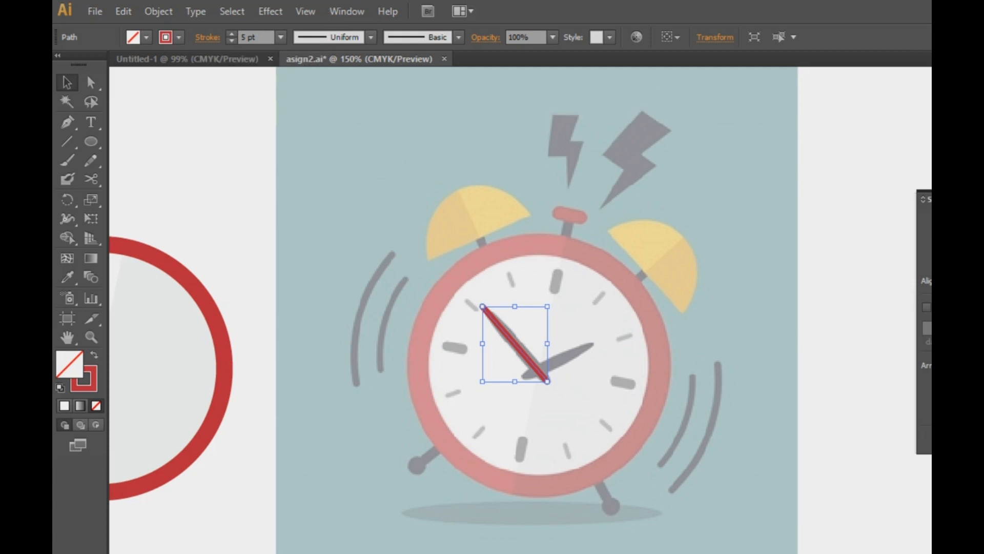
pyautogui.click(544, 333)
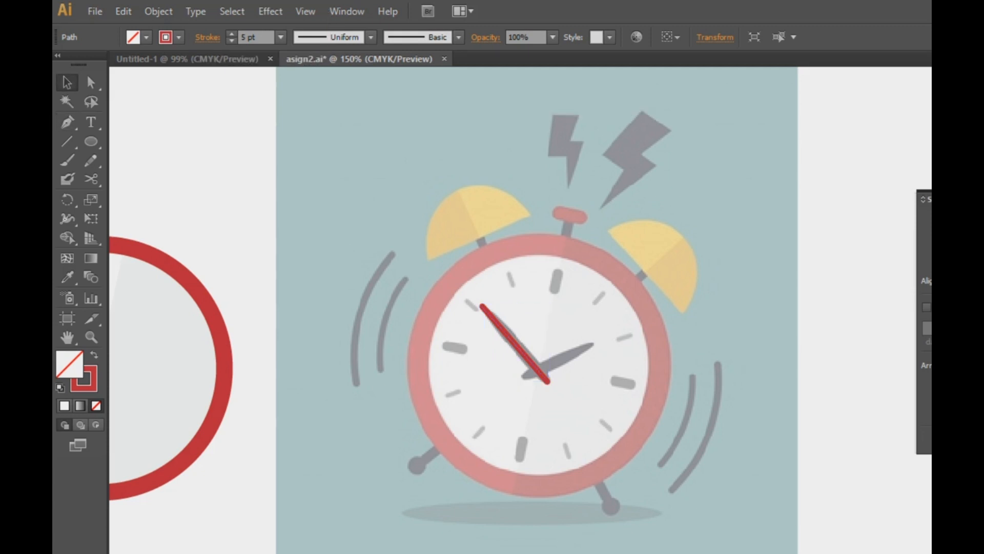
# Step: Widen the red minute-hand line toward its lower end to about 8.8 pt with the Width tool, following the image's hand
pyautogui.click(518, 348)
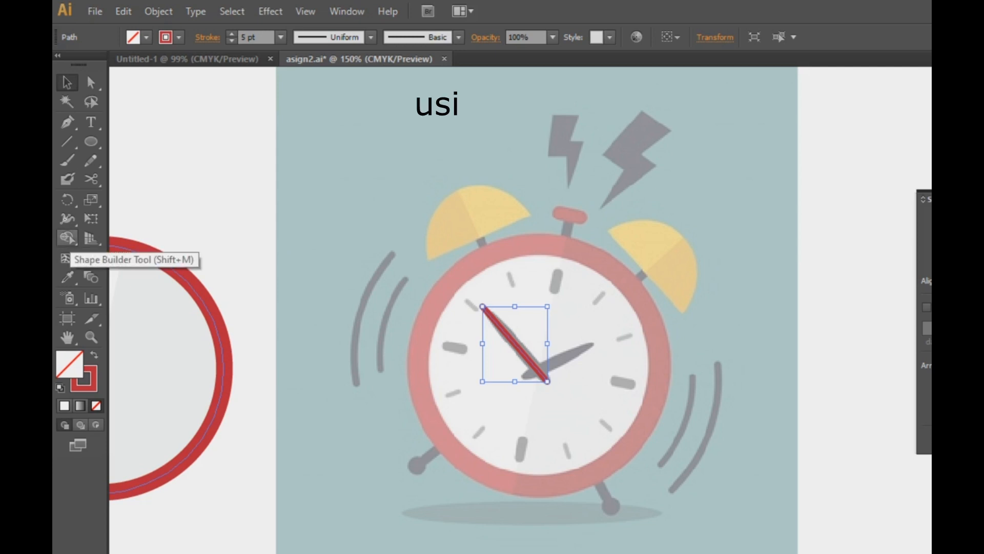
pyautogui.click(67, 218)
pyautogui.hotkey('ctrl', '=')
pyautogui.hotkey('ctrl', '=')
pyautogui.hotkey('ctrl', '=')
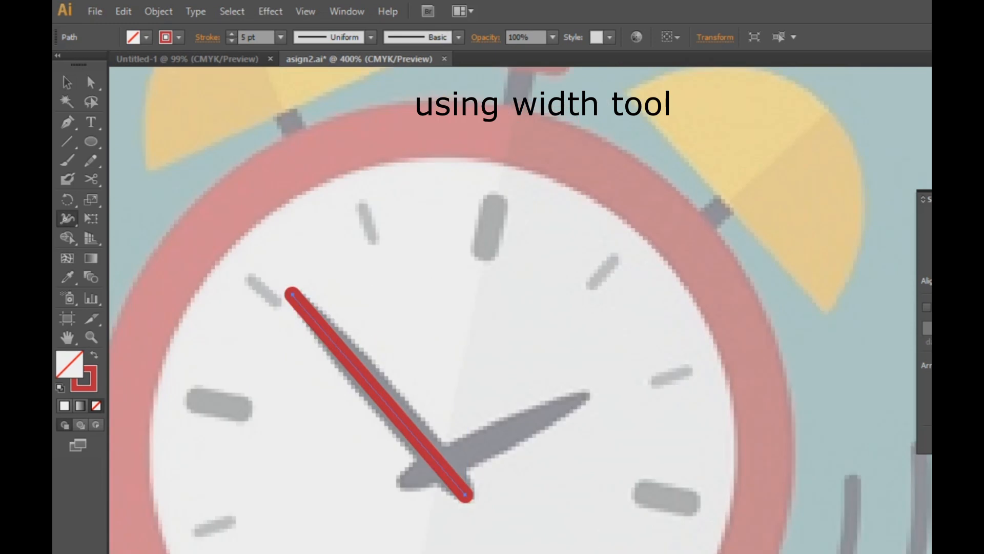
pyautogui.moveTo(397, 495); pyautogui.dragTo(460, 354)
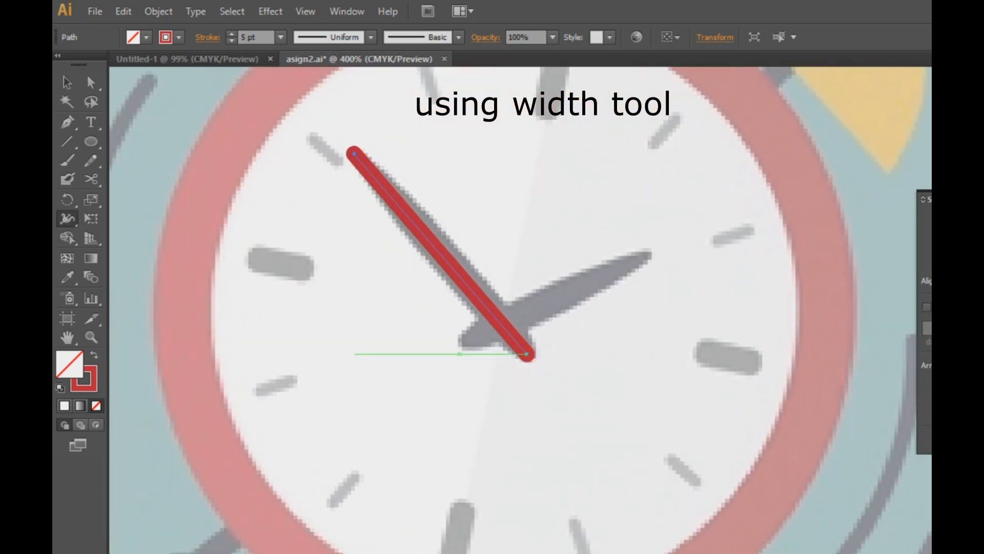
pyautogui.moveTo(485, 304); pyautogui.dragTo(500, 293)
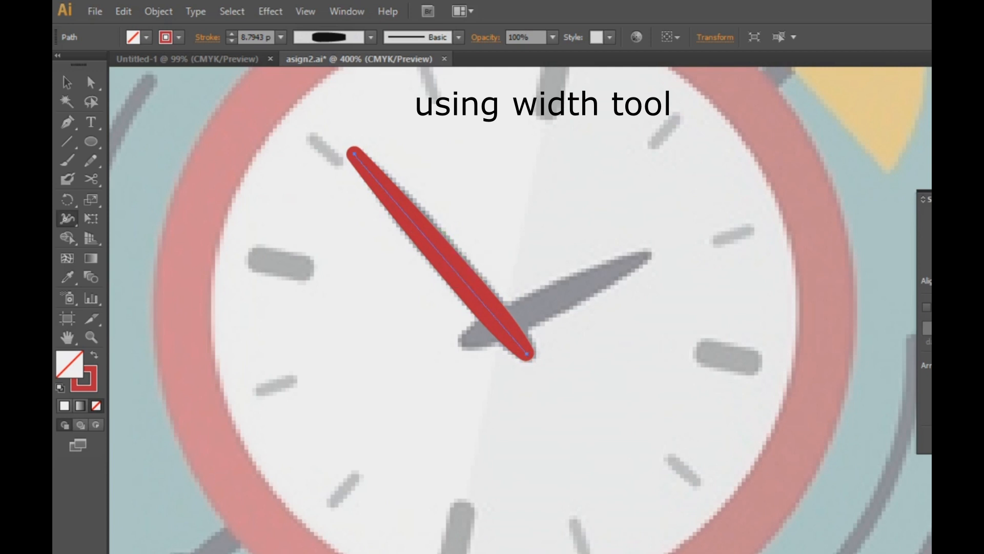
pyautogui.moveTo(425, 226); pyautogui.dragTo(478, 308)
pyautogui.moveTo(456, 276); pyautogui.dragTo(455, 274)
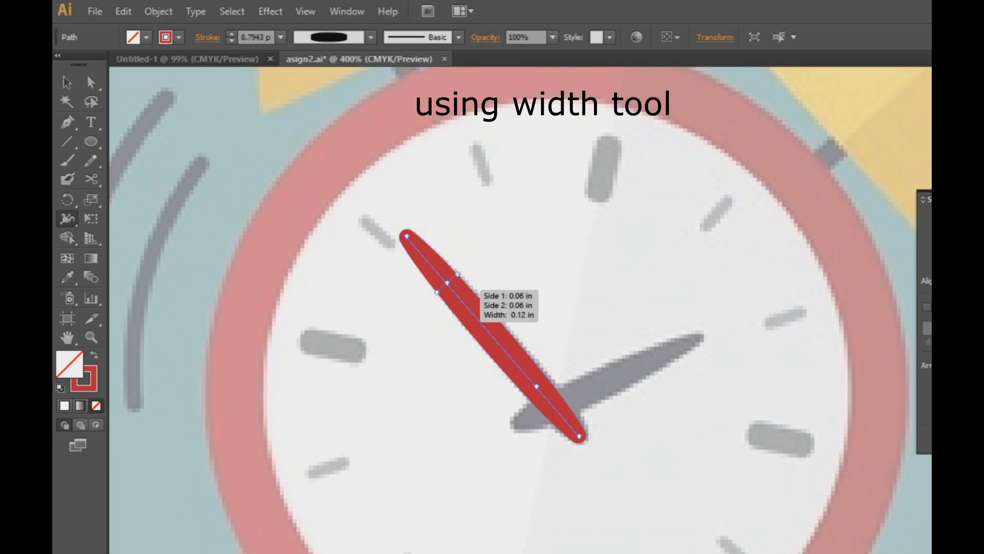
pyautogui.hotkey('ctrl', 'z')
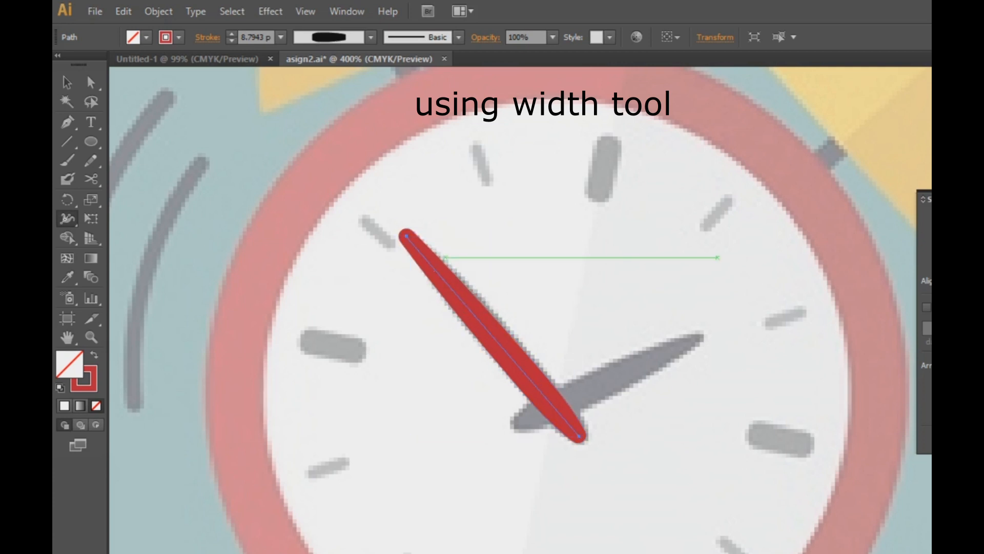
# Step: Move the red minute hand up and to the right, clear of the minute hand in the image
pyautogui.press('v')
pyautogui.hotkey('ctrl', 'shift', 'a')
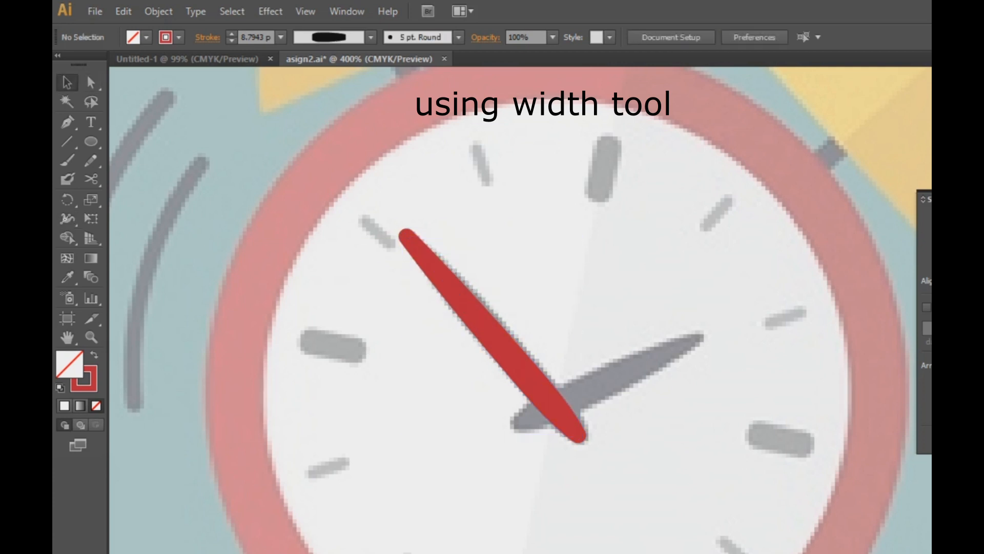
pyautogui.moveTo(505, 350); pyautogui.dragTo(564, 318)
pyautogui.hotkey('ctrl', 'shift', 'a')
pyautogui.click(543, 293)
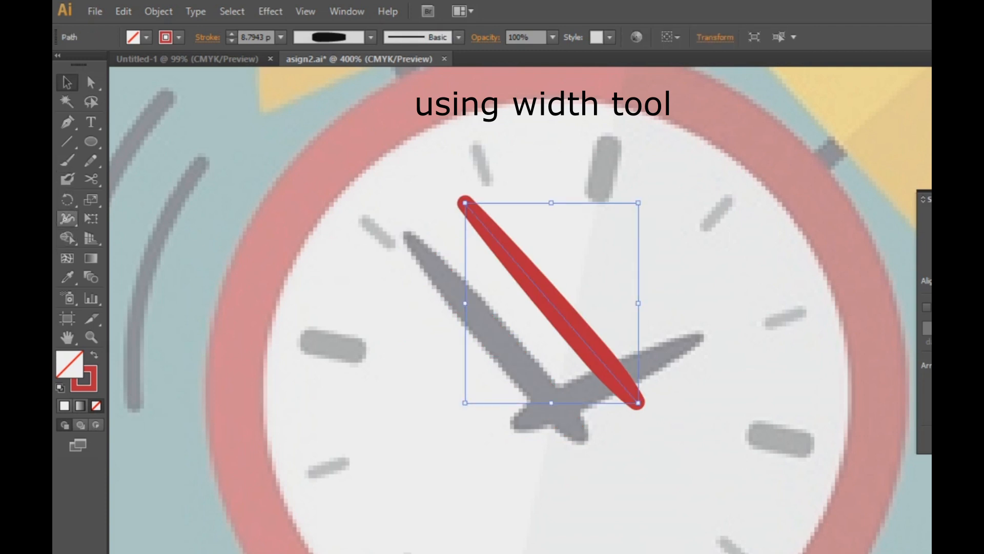
# Step: Widen the middle of the red minute hand to about 9.7 pt and narrow its upper tip with the Width tool
pyautogui.click(67, 219)
pyautogui.moveTo(538, 286); pyautogui.dragTo(550, 280)
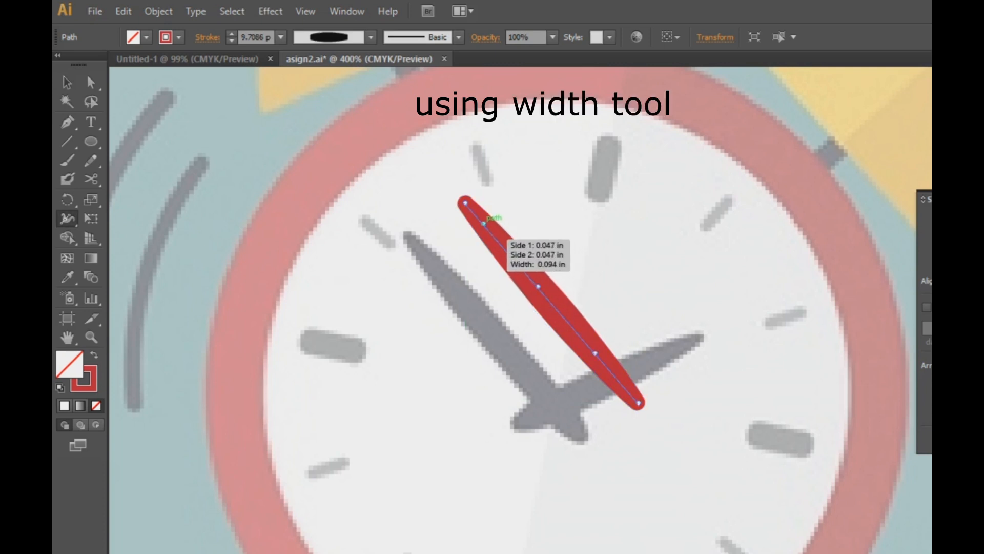
pyautogui.moveTo(487, 220); pyautogui.dragTo(489, 218)
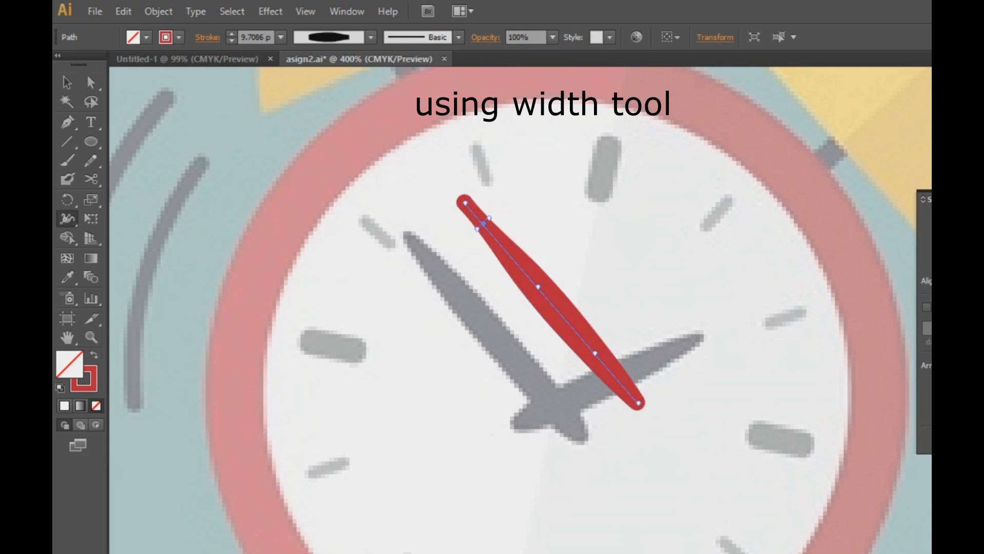
pyautogui.hotkey('ctrl', 'z')
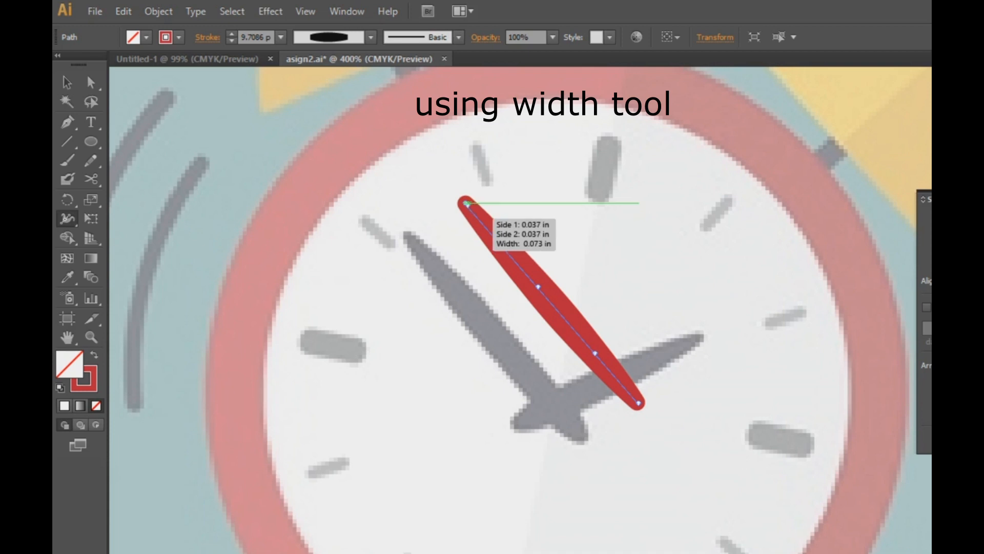
pyautogui.moveTo(487, 221); pyautogui.dragTo(493, 215)
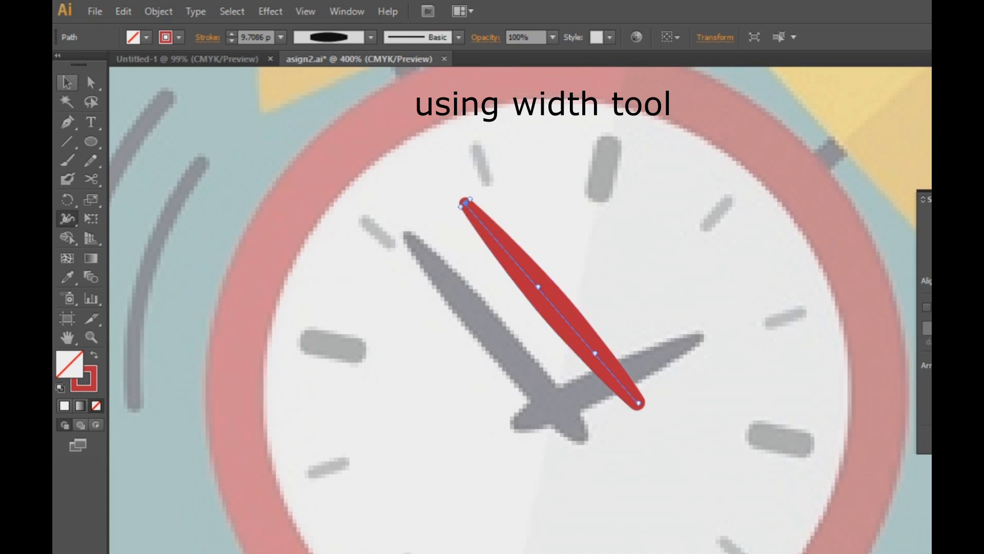
pyautogui.doubleClick(66, 82)
pyautogui.click(672, 412)
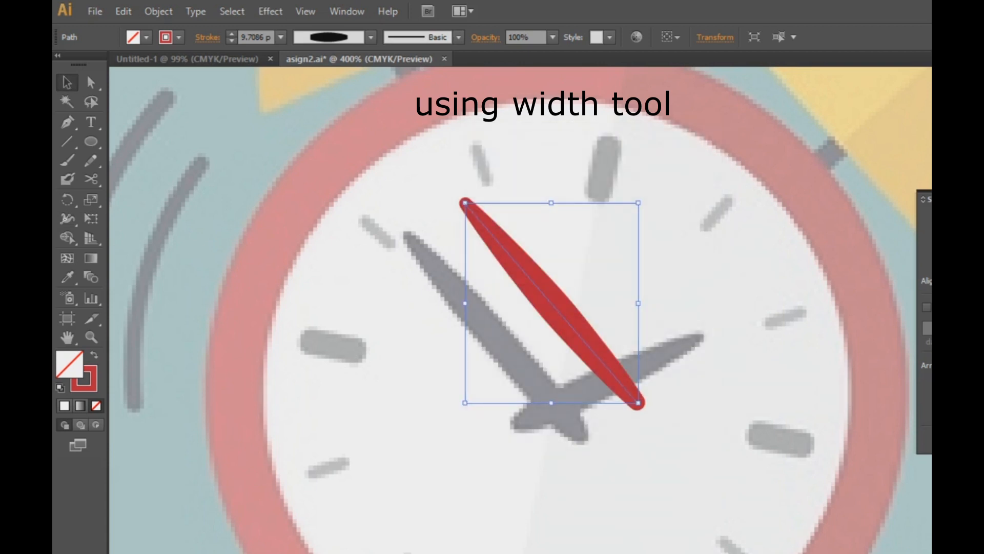
# Step: Place one red minute hand outside the image above the two-tone face and a copy over the image's clock
pyautogui.hotkey('ctrl', 'shift', 'a')
pyautogui.hotkey('ctrl', '0')
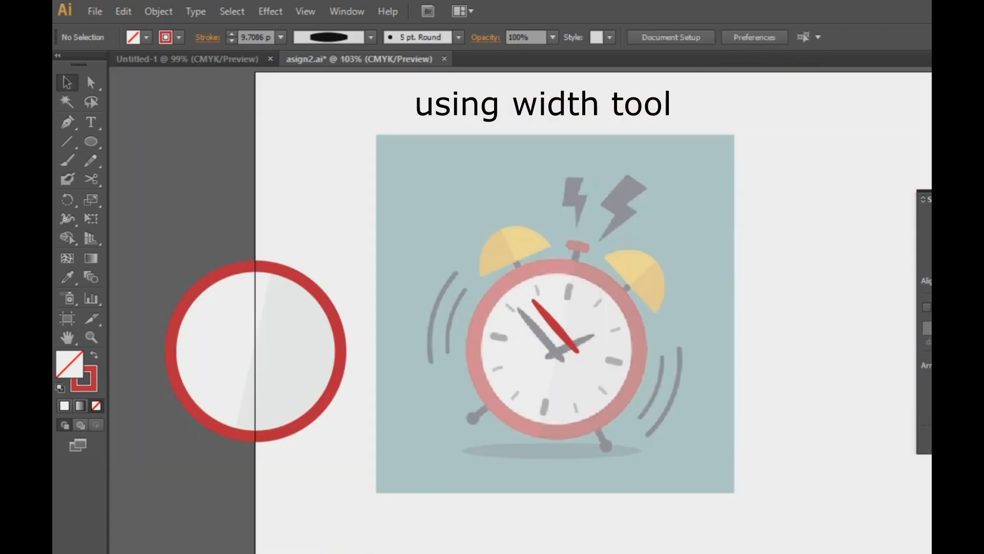
pyautogui.click(555, 327)
pyautogui.hotkey('ctrl', 'shift', 'a')
pyautogui.moveTo(559, 330); pyautogui.dragTo(523, 315)
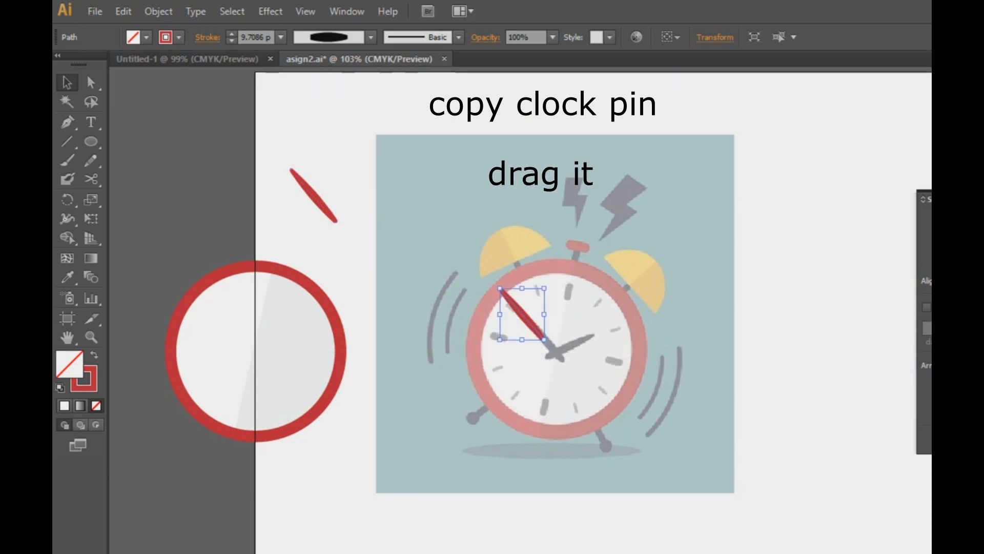
# Step: Rotate the copied hand to the slant of the image's hour hand, place it just below, and shorten it to match
pyautogui.moveTo(496, 343); pyautogui.dragTo(470, 267)
pyautogui.moveTo(527, 310); pyautogui.dragTo(570, 355)
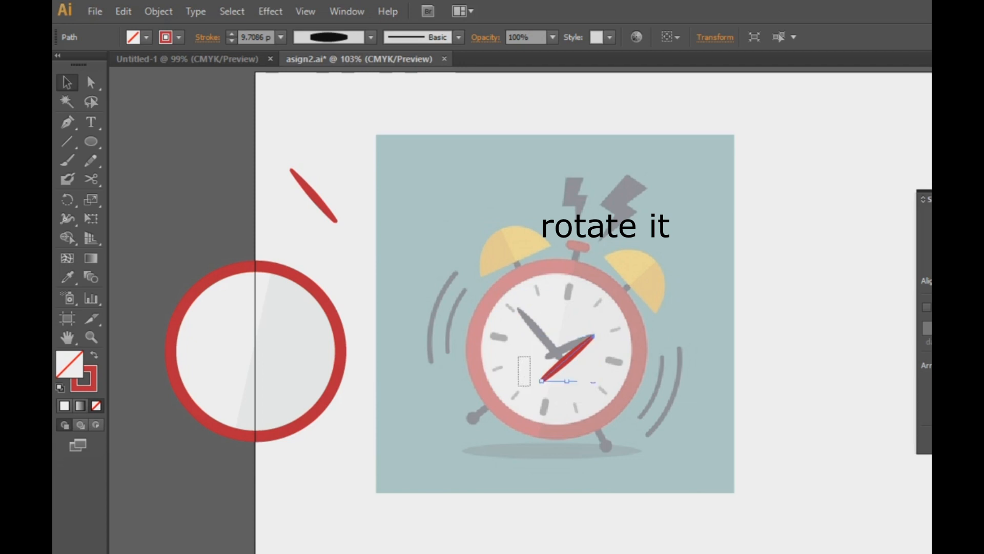
pyautogui.moveTo(542, 380); pyautogui.dragTo(536, 370)
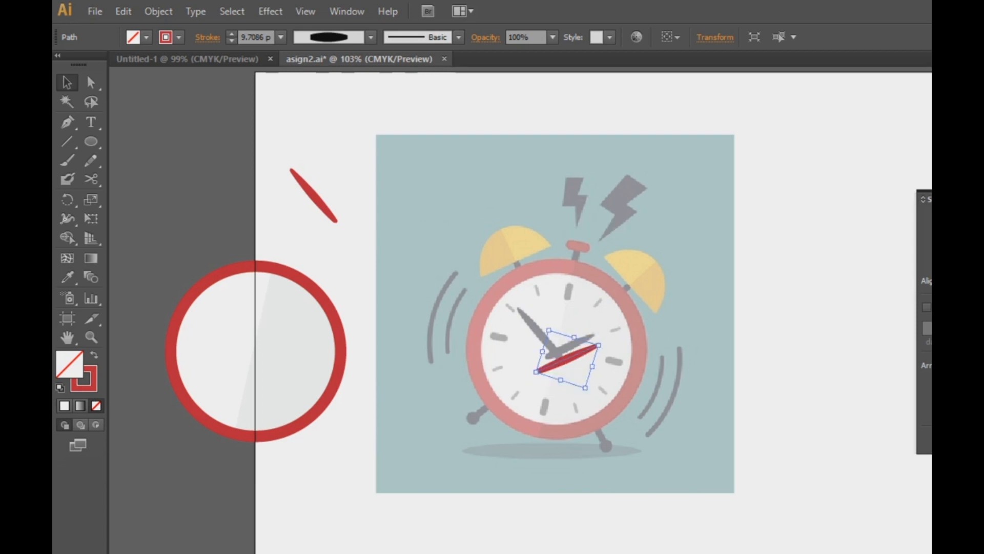
pyautogui.moveTo(589, 393); pyautogui.dragTo(594, 389)
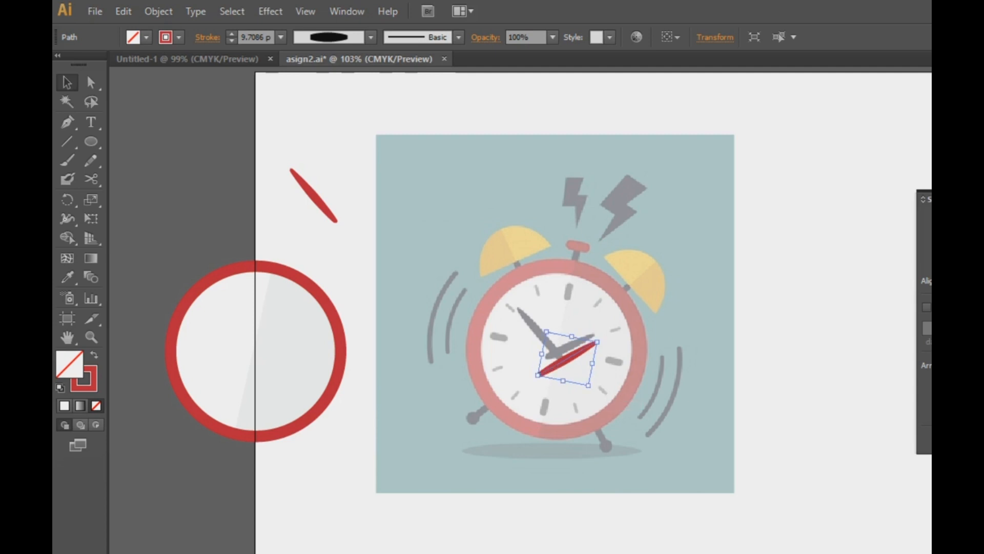
pyautogui.moveTo(538, 375); pyautogui.dragTo(552, 367)
# Step: Move the short red hand off the image so it crosses the lower end of the long red hand
pyautogui.click(560, 378)
pyautogui.doubleClick(569, 358)
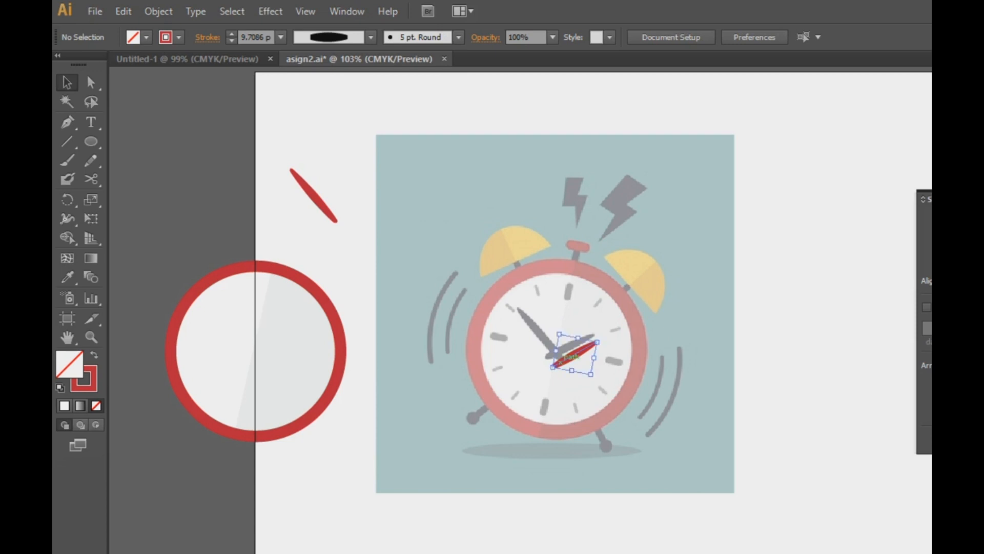
pyautogui.press('Escape')
pyautogui.click(560, 378)
pyautogui.doubleClick(575, 354)
pyautogui.press('Escape')
pyautogui.moveTo(575, 354); pyautogui.dragTo(351, 209)
pyautogui.hotkey('ctrl', 'shift', 'a')
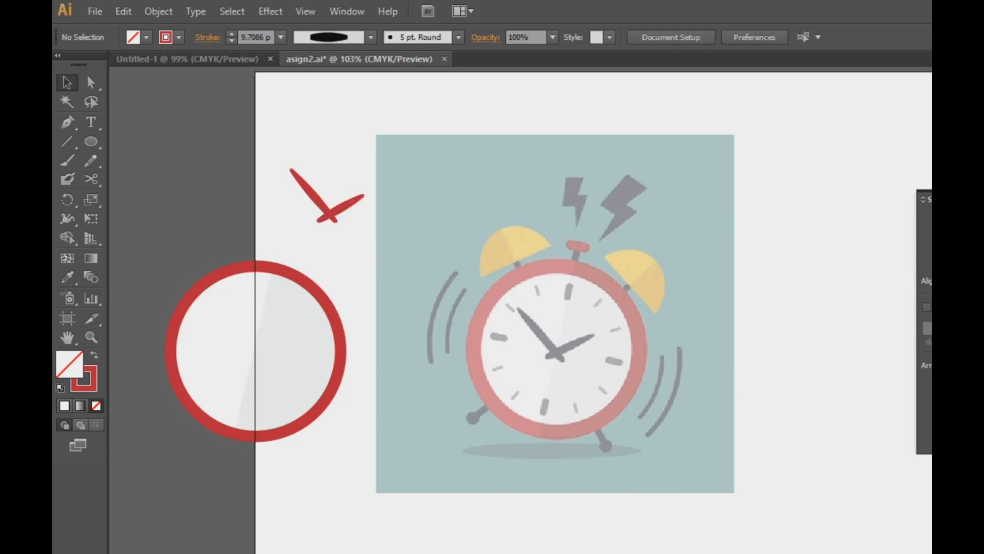
# Step: Group the two red hands and move them onto the centre of the two-tone clock face
pyautogui.moveTo(355, 244); pyautogui.dragTo(256, 347)
pyautogui.hotkey('ctrl', 'z')
pyautogui.moveTo(490, 293); pyautogui.dragTo(612, 385)
pyautogui.hotkey('ctrl', 'g')
pyautogui.moveTo(570, 342); pyautogui.dragTo(282, 347)
pyautogui.hotkey('ctrl', 'shift', 'a')
# Step: Draw a line about 0.22 in long with the Line Segment tool along the image clock's twelve o'clock mark
pyautogui.hotkey('ctrl', '+')
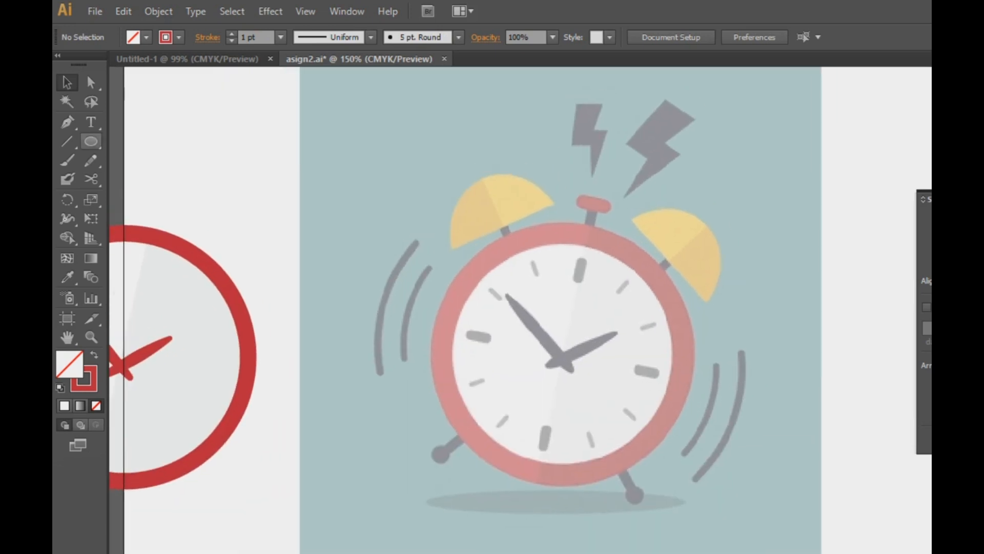
pyautogui.click(67, 142)
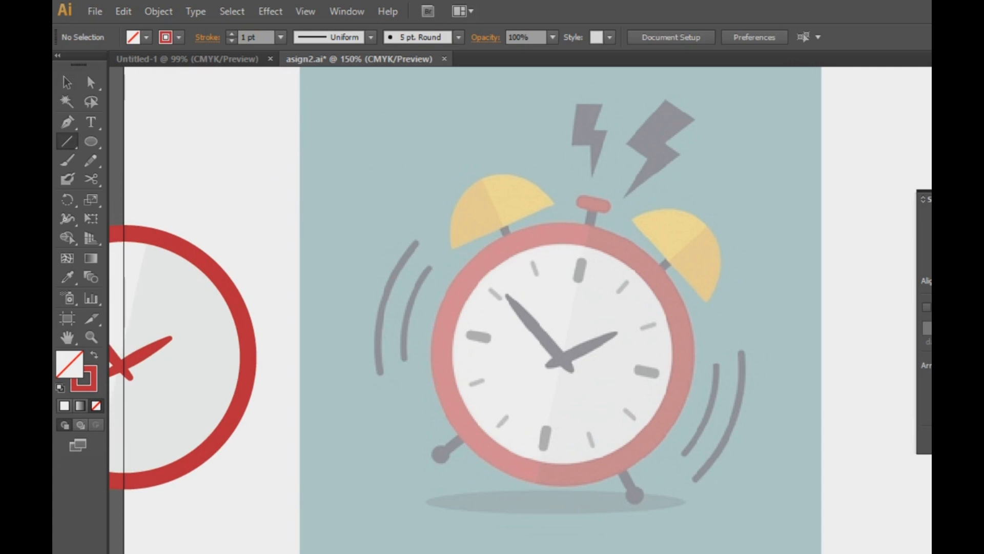
pyautogui.moveTo(581, 260); pyautogui.dragTo(578, 279)
pyautogui.click(578, 279)
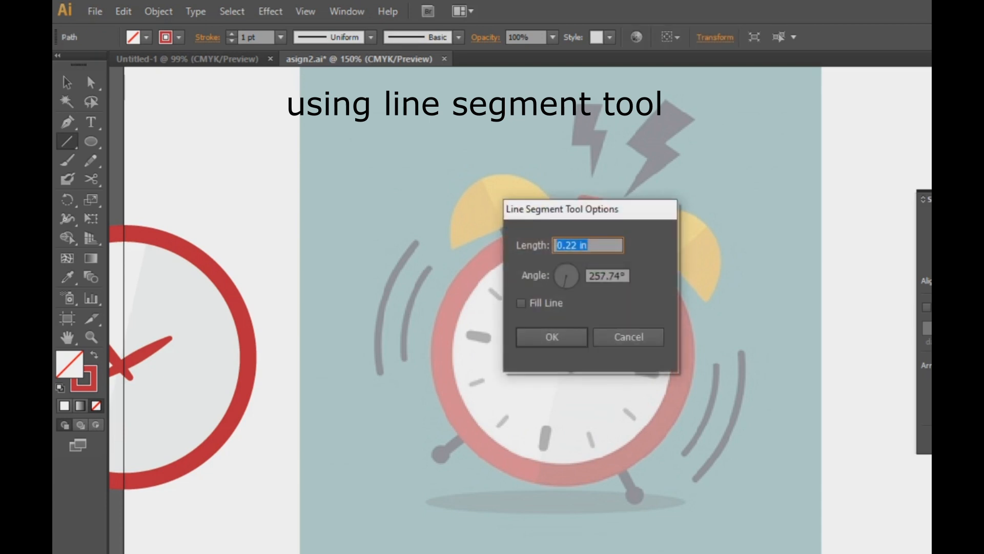
pyautogui.press('Escape')
pyautogui.press('v')
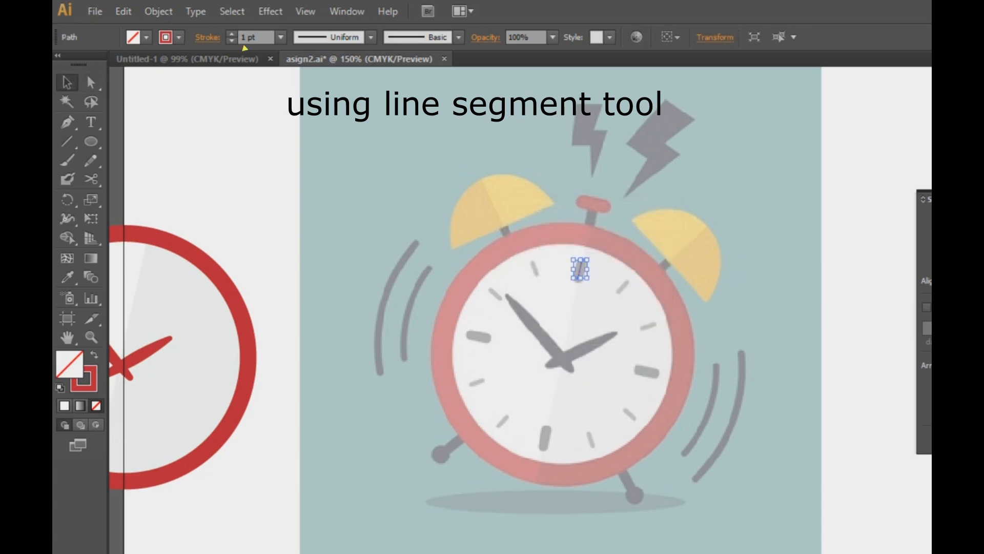
# Step: Set the twelve o'clock mark line's stroke to 8 pt
pyautogui.click(231, 34)
pyautogui.click(232, 34)
pyautogui.click(232, 34)
pyautogui.click(231, 34)
pyautogui.click(231, 34)
pyautogui.click(232, 34)
pyautogui.click(231, 33)
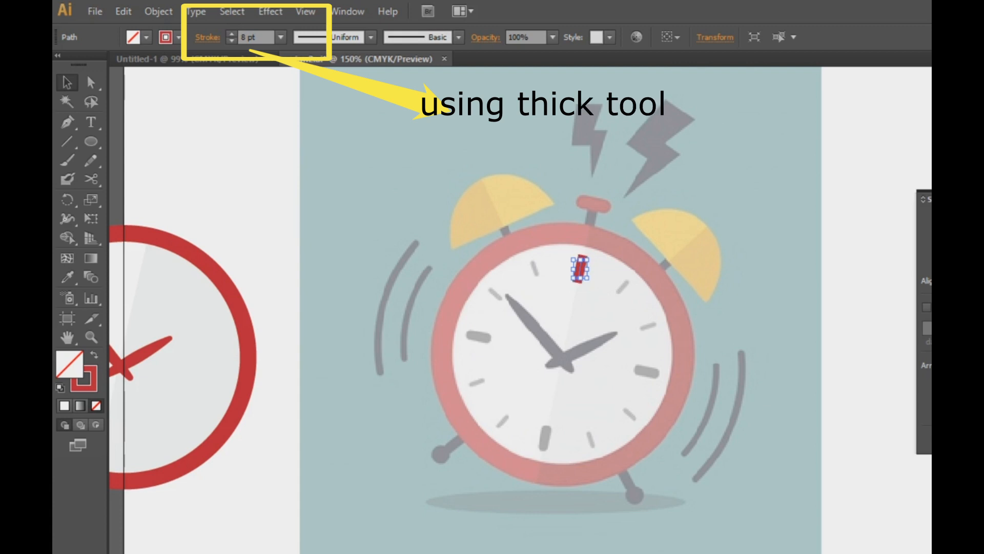
# Step: Place the rotation pivot of the twelve o'clock mark at the image clock's centre and open the Rotate options
pyautogui.click(159, 114)
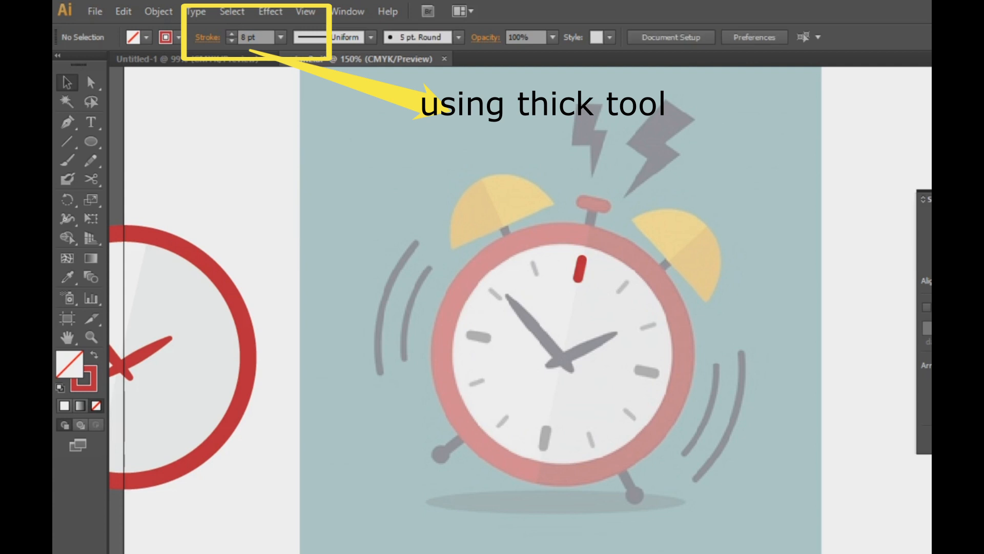
pyautogui.click(580, 267)
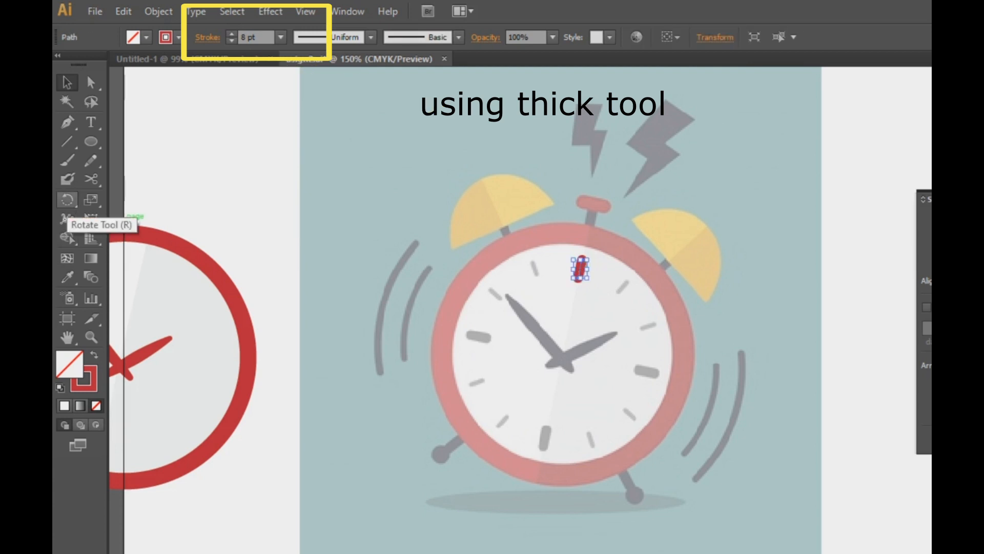
pyautogui.click(67, 200)
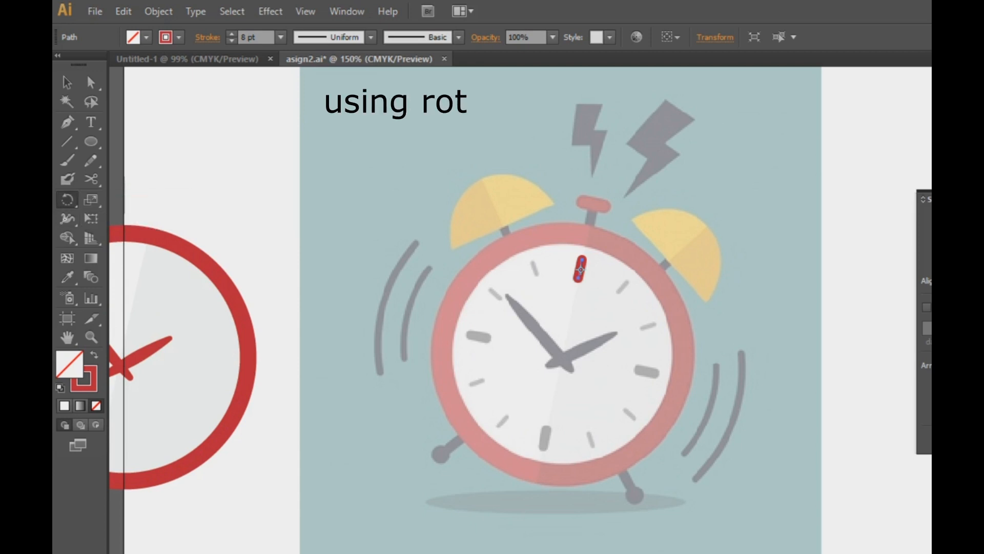
pyautogui.moveTo(582, 260); pyautogui.dragTo(565, 347)
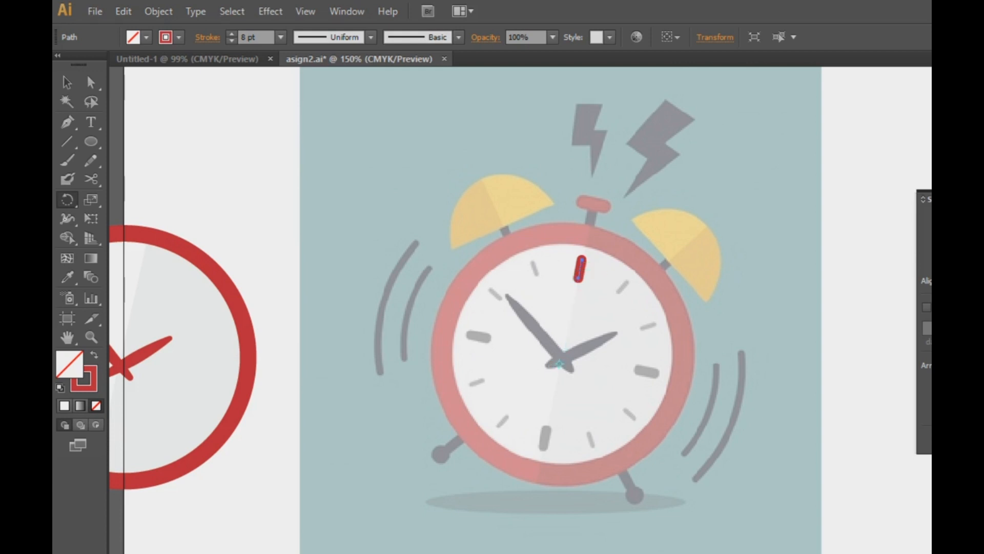
pyautogui.press('Return')
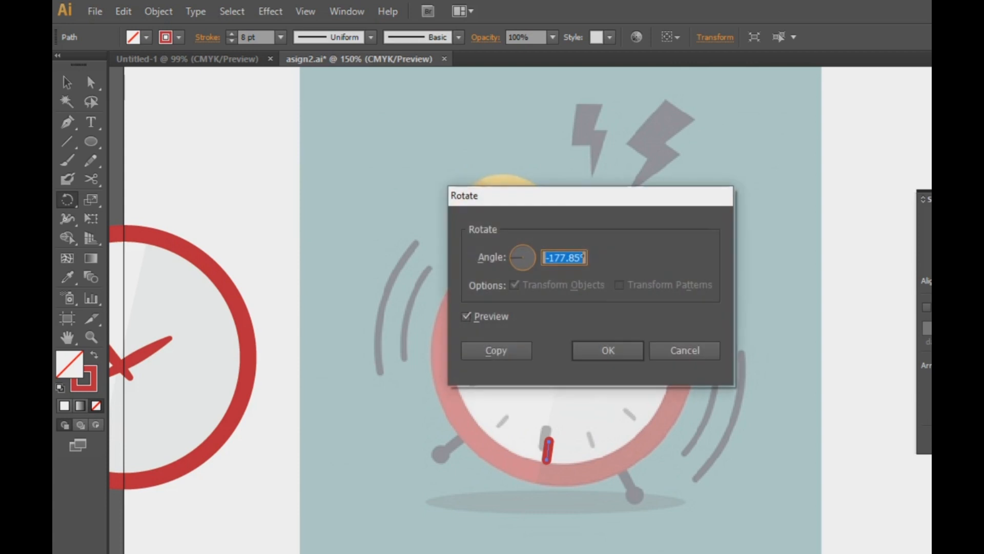
# Step: Try a 45° rotation angle for the twelve o'clock mark, toggling the preview
pyautogui.moveTo(513, 195); pyautogui.dragTo(221, 65)
pyautogui.press('Tab')
pyautogui.hotkey('shift', 'Tab')
pyautogui.write('5')
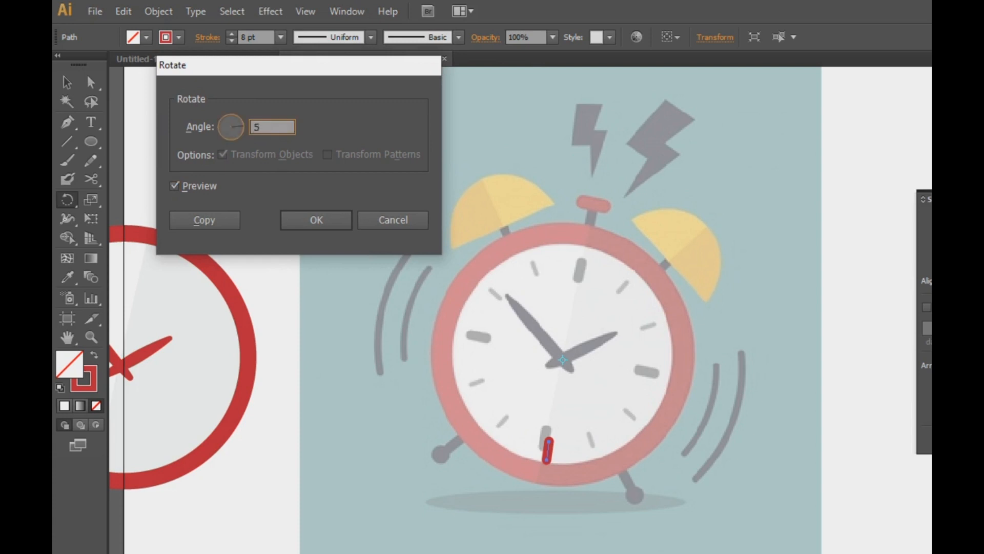
pyautogui.write('45')
pyautogui.click(174, 186)
pyautogui.click(174, 186)
pyautogui.click(175, 187)
# Step: Create a copy of the twelve o'clock mark rotated 90° about the clock's centre
pyautogui.doubleClick(262, 127)
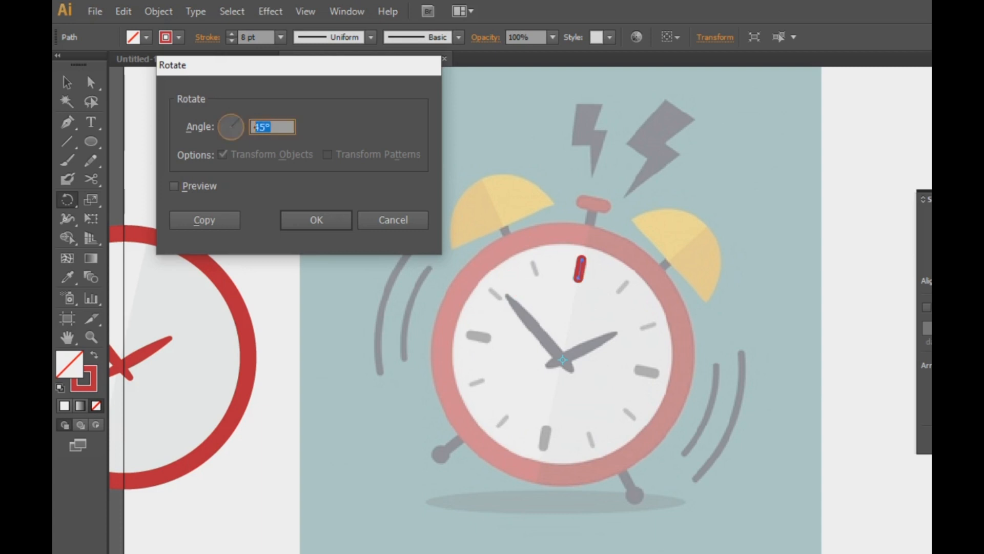
pyautogui.write('90')
pyautogui.click(175, 187)
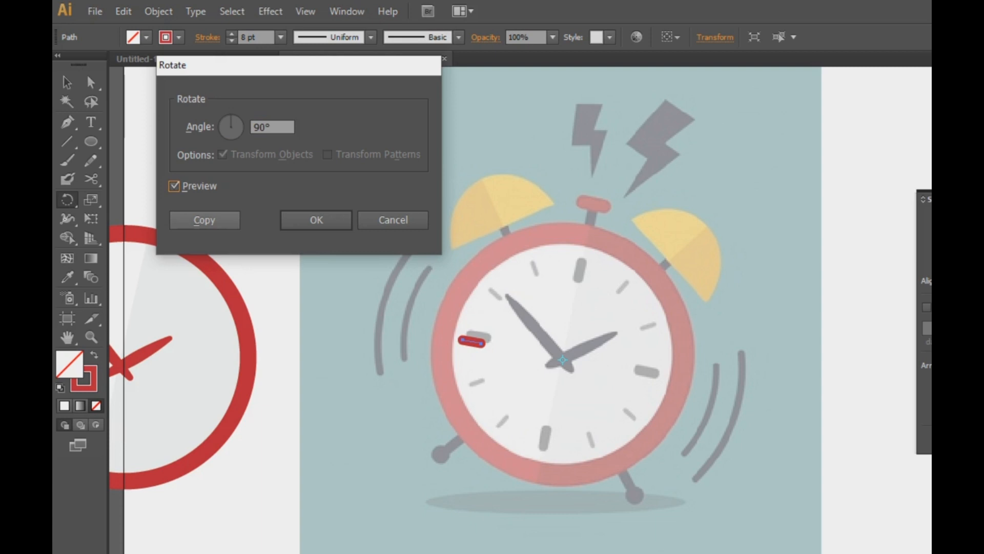
pyautogui.click(204, 219)
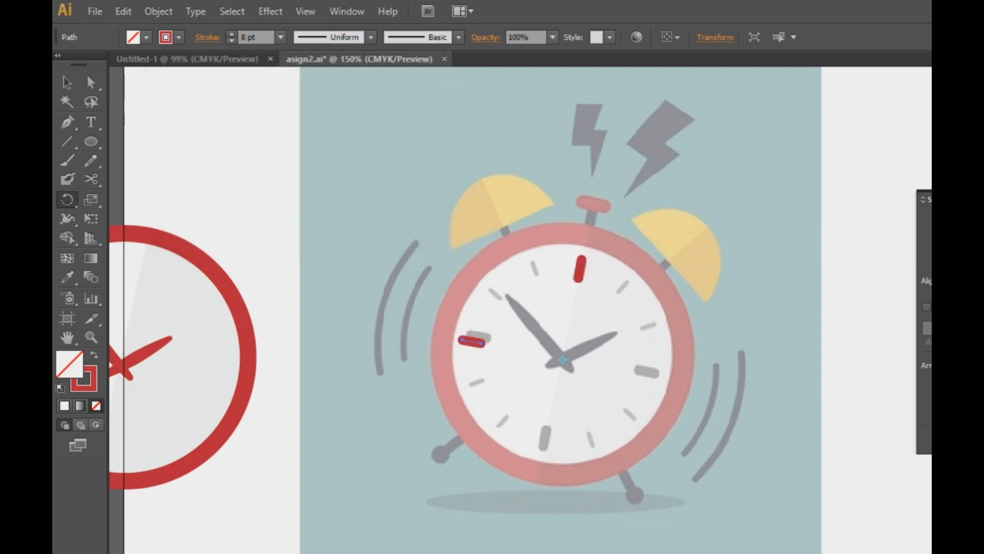
pyautogui.rightClick(486, 340)
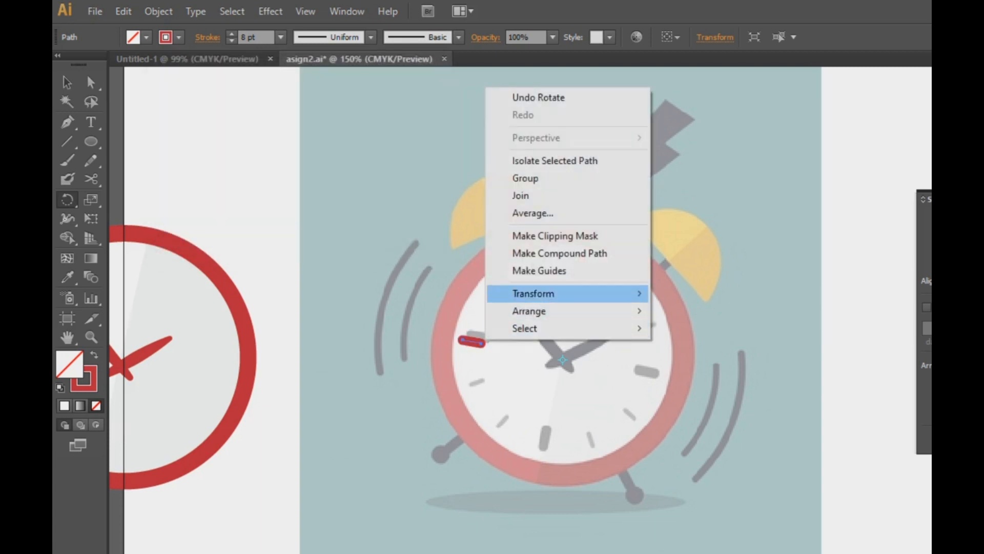
pyautogui.click(67, 83)
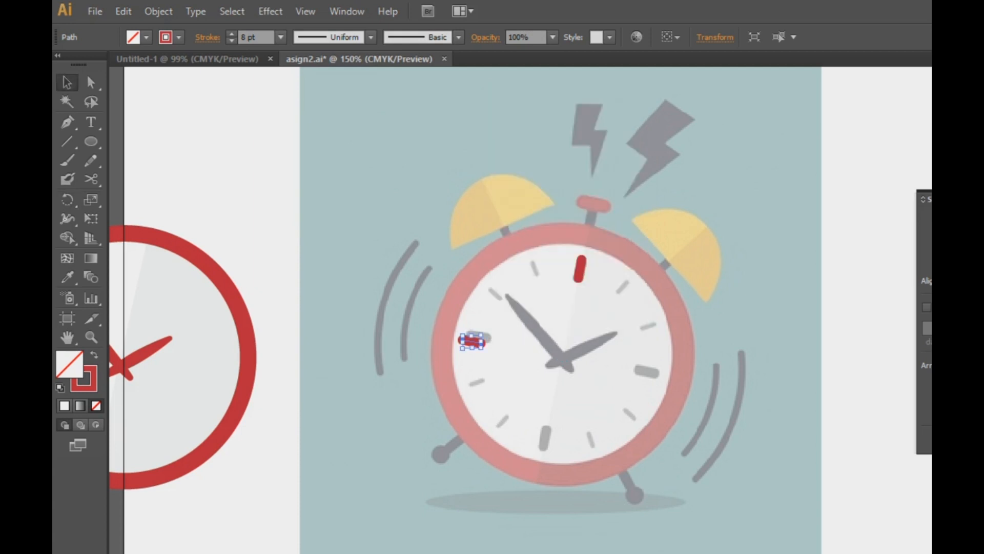
pyautogui.hotkey('ctrl', 'v')
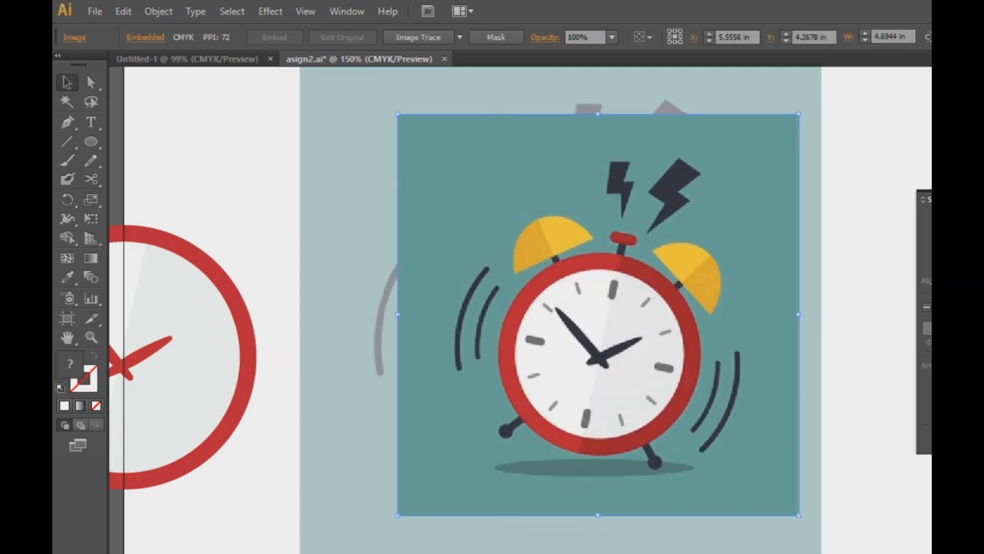
pyautogui.hotkey('ctrl', 'z')
# Step: Repeat the 90° rotated copy twice to add the six and three o'clock marks, and deselect
pyautogui.hotkey('ctrl', 'd')
pyautogui.hotkey('ctrl', 'd')
pyautogui.hotkey('ctrl', 'shift', 'a')
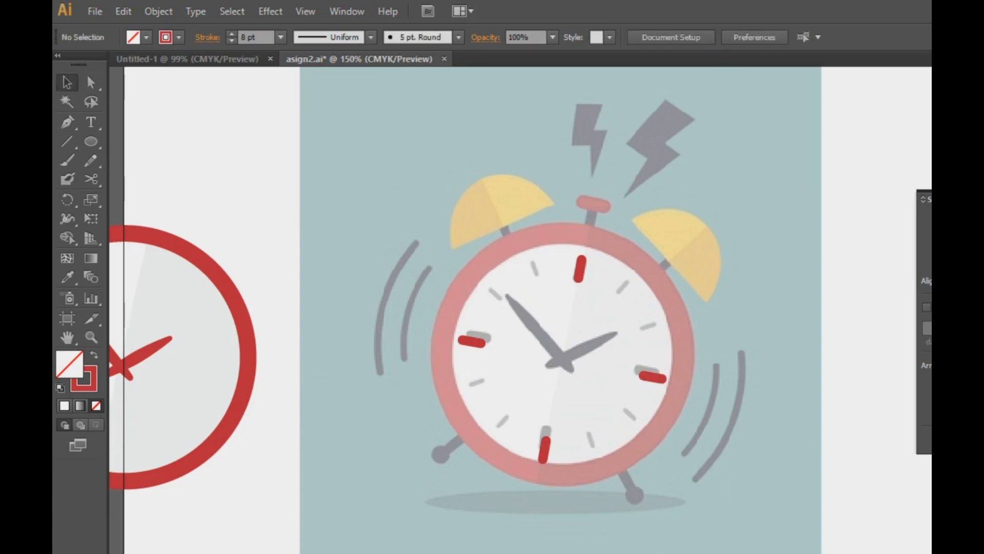
# Step: Move the four thick hour marks together onto the two-tone clock face, centre them inside the rim and group them
pyautogui.click(472, 341)
pyautogui.keyDown('shift'); pyautogui.click(580, 269); pyautogui.keyUp('shift')
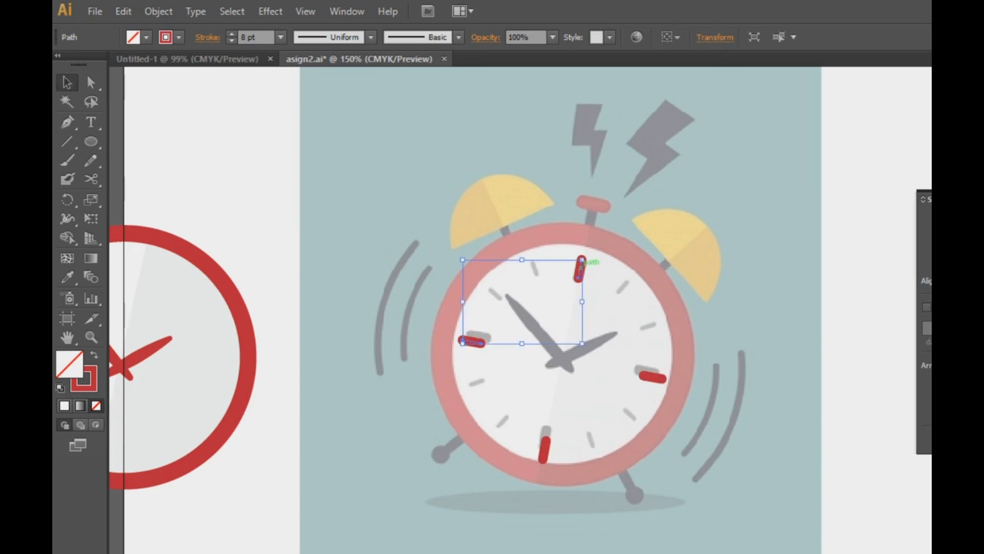
pyautogui.keyDown('shift'); pyautogui.click(652, 378); pyautogui.keyUp('shift')
pyautogui.keyDown('shift'); pyautogui.click(544, 449); pyautogui.keyUp('shift')
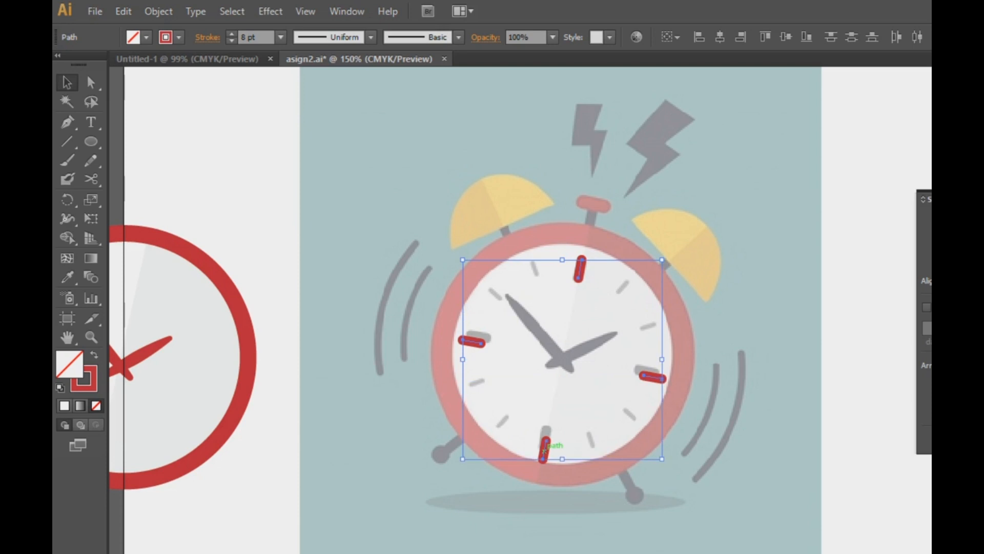
pyautogui.hotkey('ctrl', '-')
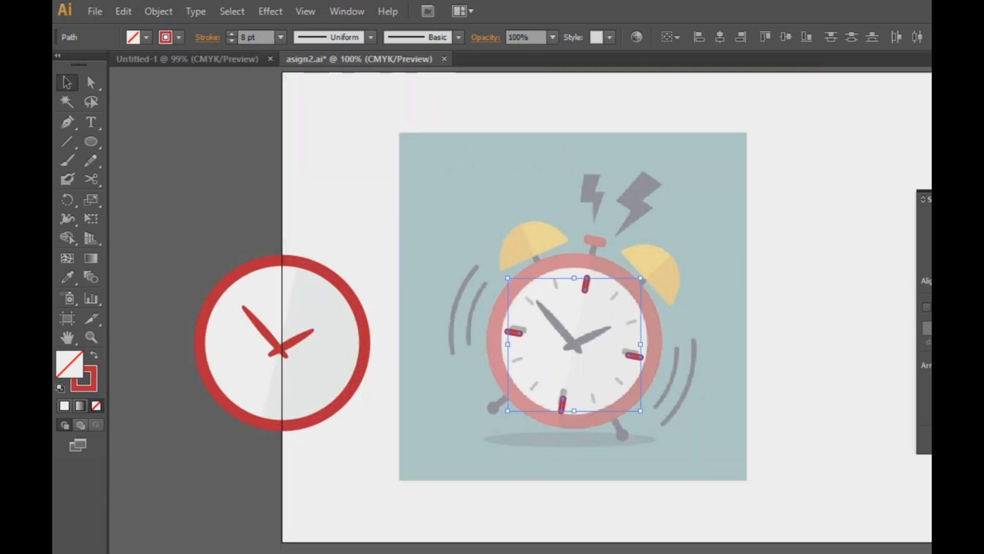
pyautogui.moveTo(518, 332); pyautogui.dragTo(225, 331)
pyautogui.moveTo(286, 334); pyautogui.dragTo(288, 342)
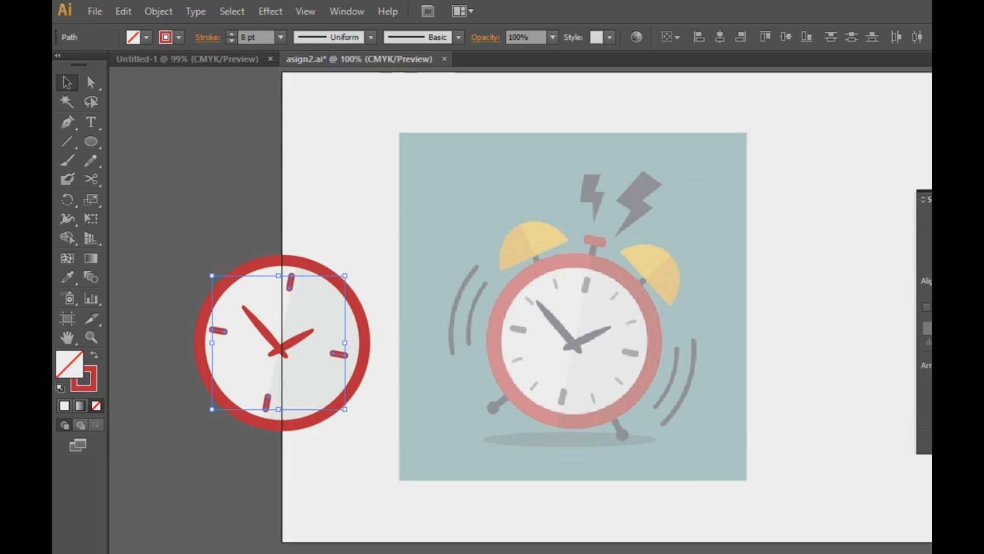
pyautogui.moveTo(275, 470); pyautogui.dragTo(296, 450)
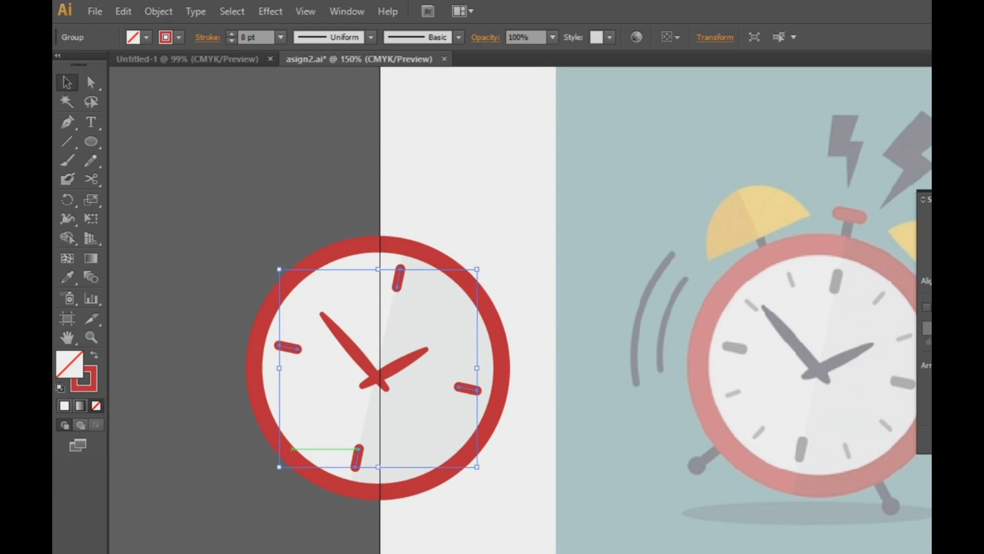
pyautogui.hotkey('ctrl', 'shift', 'a')
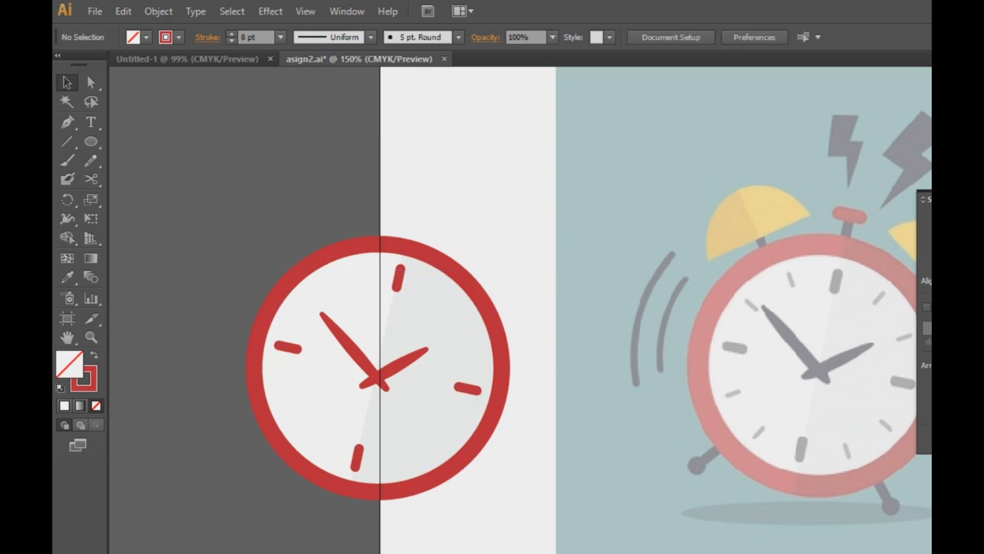
# Step: Draw a line with the Line Segment tool along the image clock's eleven o'clock mark and set its stroke to 3 pt
pyautogui.moveTo(610, 326); pyautogui.dragTo(492, 293)
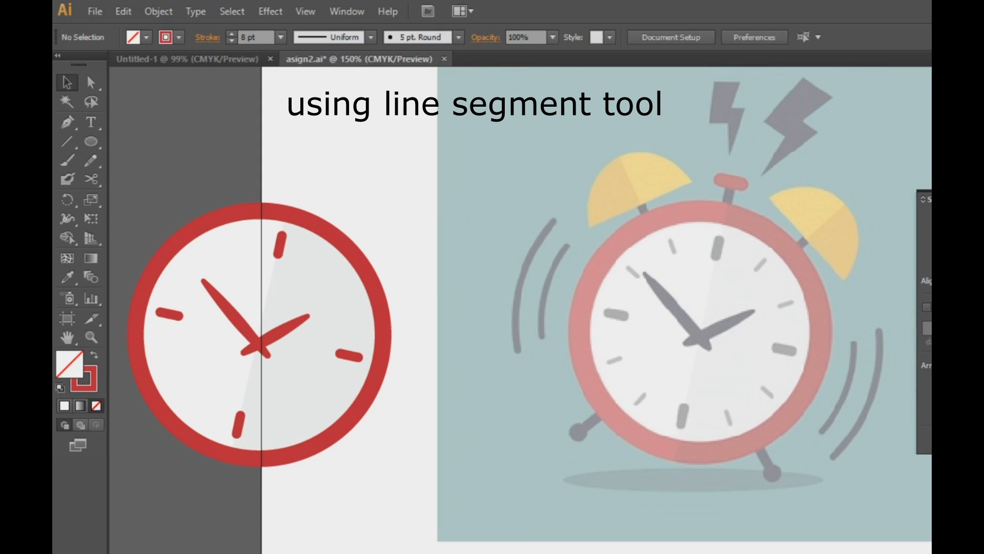
pyautogui.click(67, 141)
pyautogui.moveTo(668, 236); pyautogui.dragTo(280, 236)
pyautogui.moveTo(669, 236); pyautogui.dragTo(675, 255)
pyautogui.click(66, 83)
pyautogui.click(232, 41)
pyautogui.click(232, 41)
pyautogui.click(232, 41)
pyautogui.click(232, 40)
pyautogui.click(232, 41)
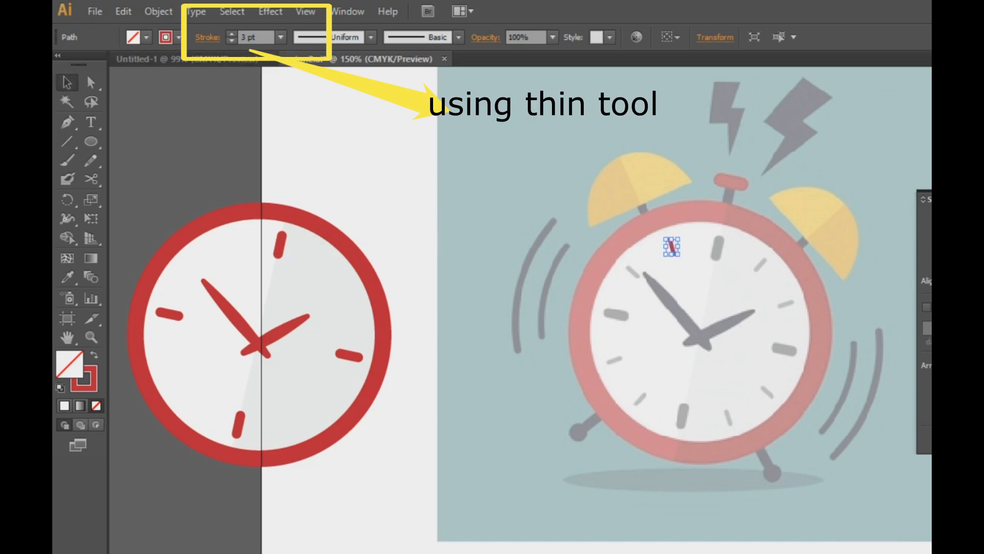
pyautogui.click(679, 277)
pyautogui.doubleClick(672, 246)
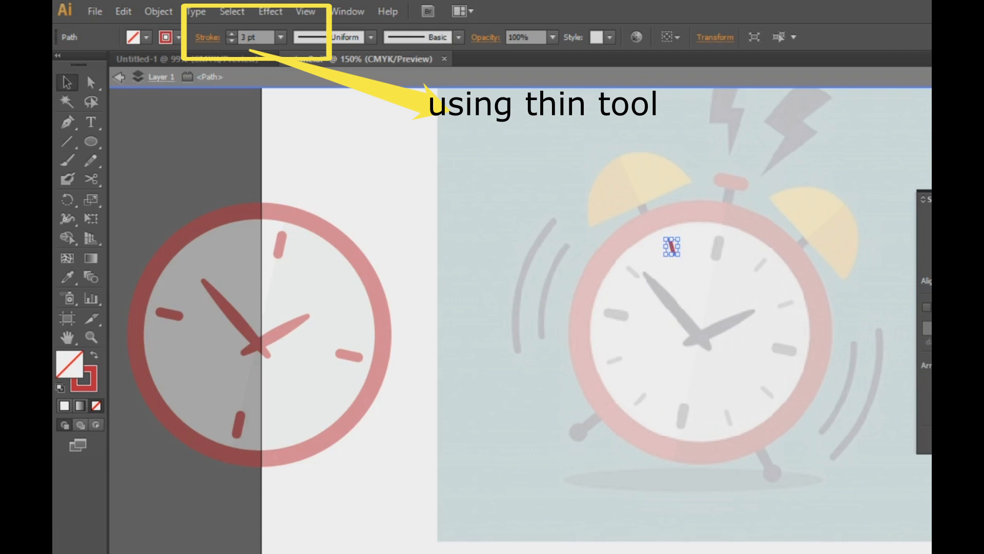
pyautogui.click(679, 277)
pyautogui.doubleClick(679, 276)
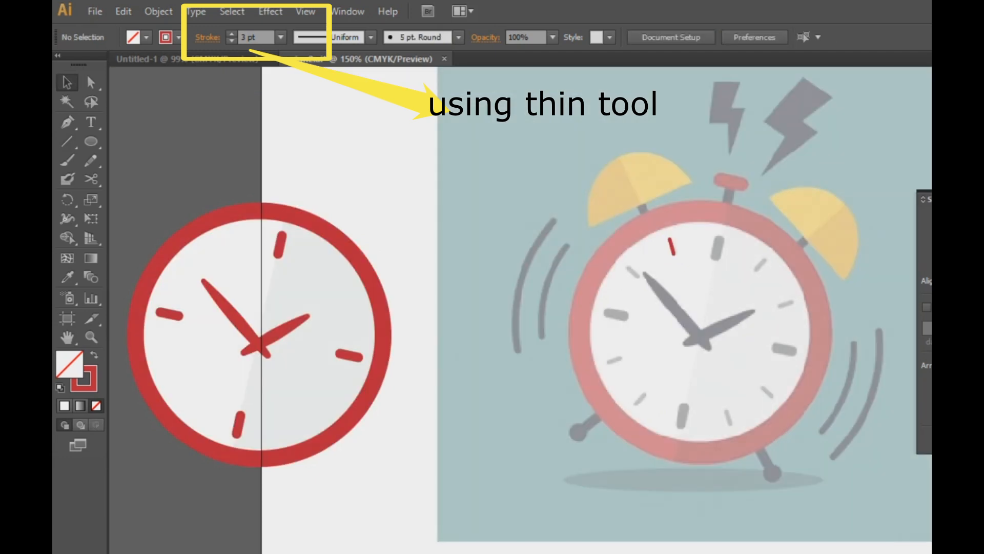
# Step: Place the thin eleven o'clock mark's rotation pivot at the image clock's centre and open the Rotate options
pyautogui.click(672, 246)
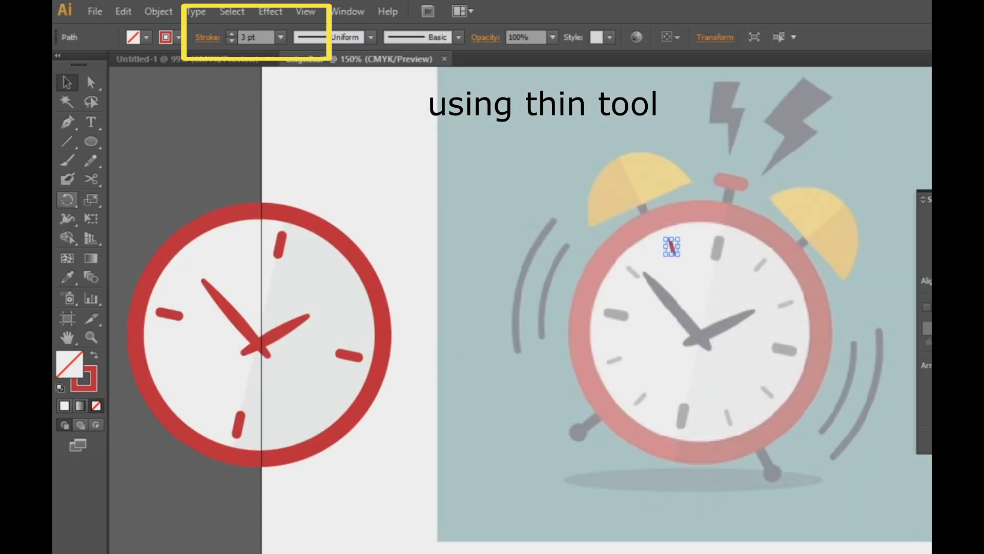
pyautogui.click(67, 200)
pyautogui.click(67, 200)
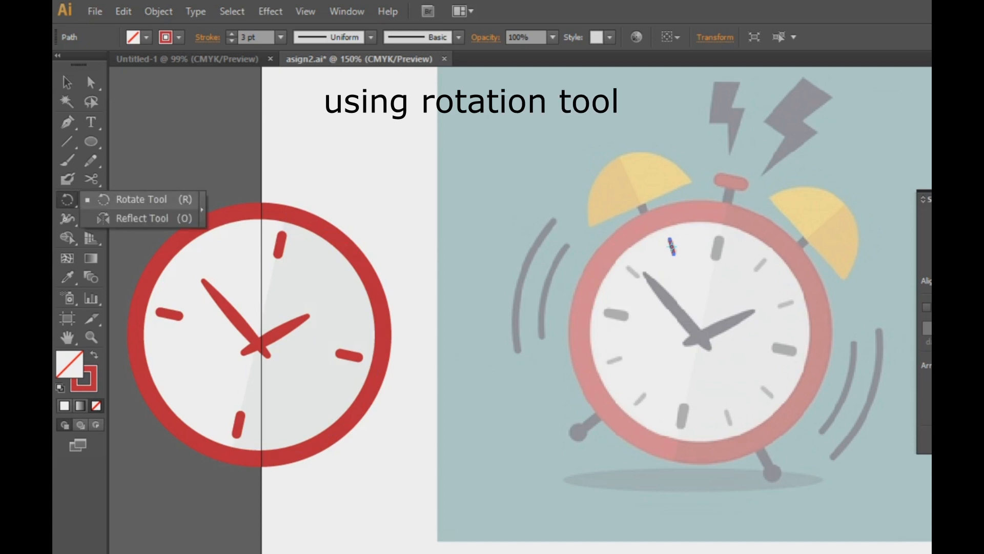
pyautogui.click(141, 199)
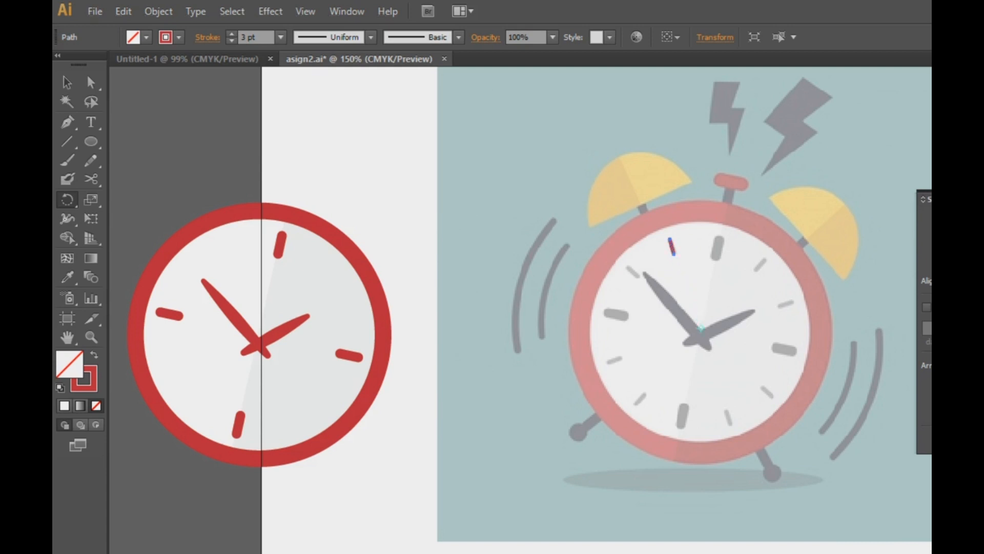
pyautogui.keyDown('alt'); pyautogui.click(701, 339); pyautogui.keyUp('alt')
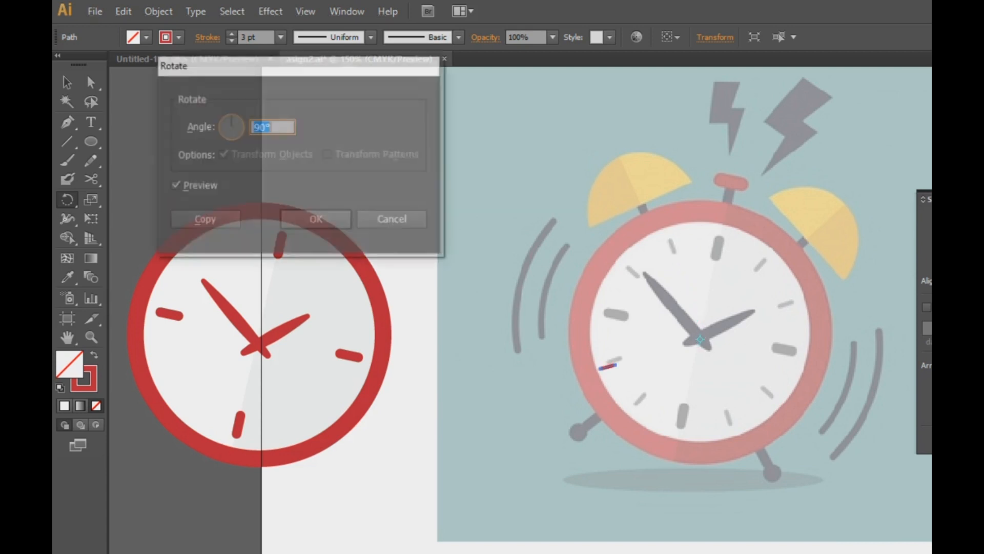
# Step: Try rotation angles of 15° and 25° for the thin mark, checking each with the preview
pyautogui.hotkey('alt', 'p')
pyautogui.hotkey('alt', 'a')
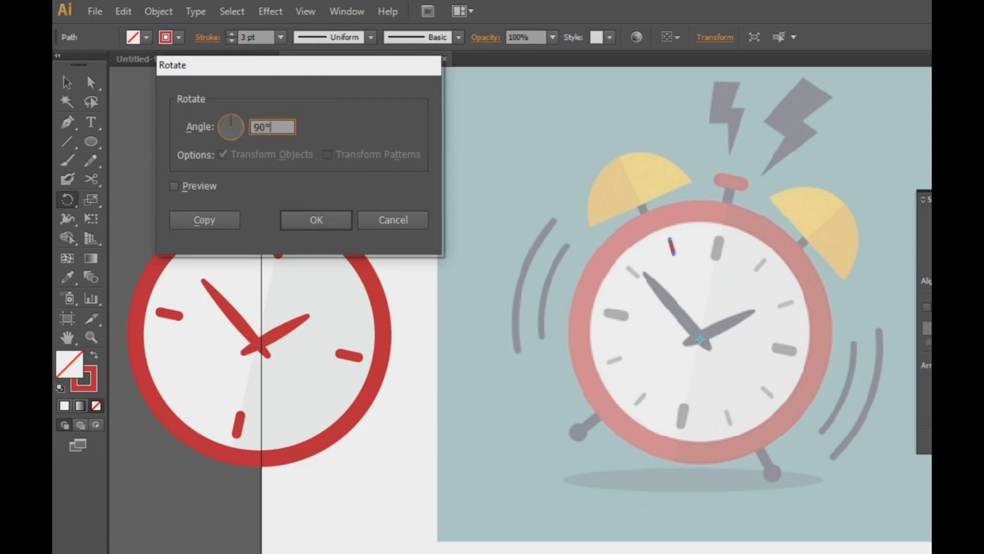
pyautogui.write('15')
pyautogui.hotkey('alt', 'p')
pyautogui.hotkey('alt', 'p')
pyautogui.hotkey('alt', 'a')
pyautogui.write('25')
pyautogui.hotkey('alt', 'p')
pyautogui.hotkey('alt', 'p')
# Step: Create a copy of the thin mark rotated 30° about the image clock's centre
pyautogui.hotkey('alt', 'a')
pyautogui.write('30')
pyautogui.hotkey('alt', 'p')
pyautogui.hotkey('alt', 'p')
pyautogui.hotkey('alt', 'p')
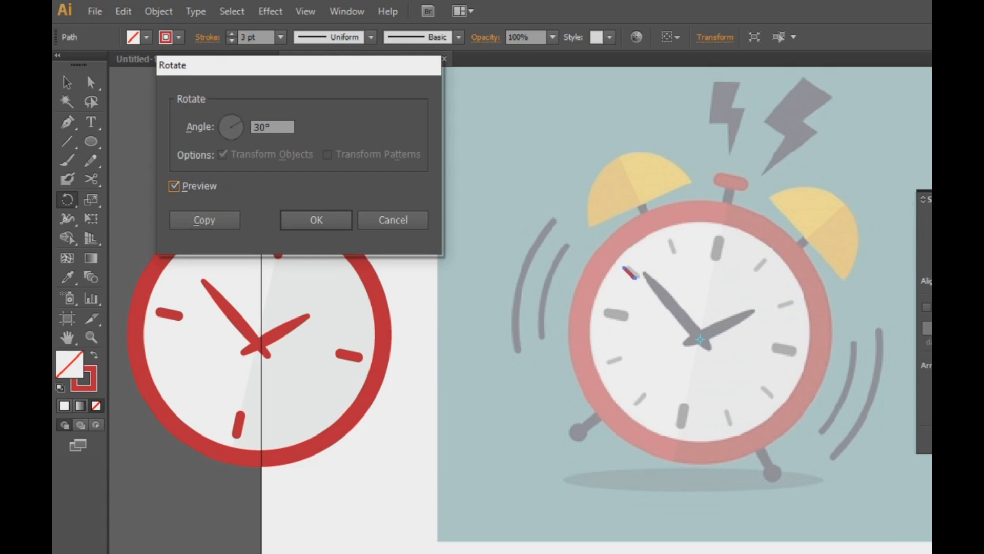
pyautogui.click(205, 220)
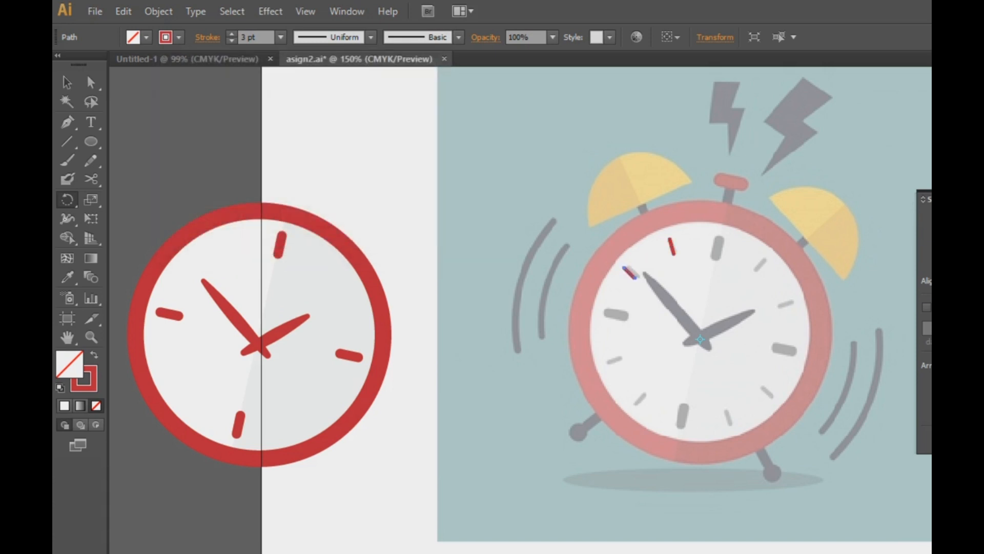
# Step: Repeat the 30° rotated copy ten times to complete a ring of twelve thin marks, and deselect
pyautogui.hotkey('ctrl', 'd')
pyautogui.hotkey('ctrl', 'd')
pyautogui.hotkey('ctrl', 'd')
pyautogui.hotkey('ctrl', 'd')
pyautogui.hotkey('ctrl', 'd')
pyautogui.hotkey('ctrl', 'd')
pyautogui.hotkey('ctrl', 'd')
pyautogui.hotkey('ctrl', 'd')
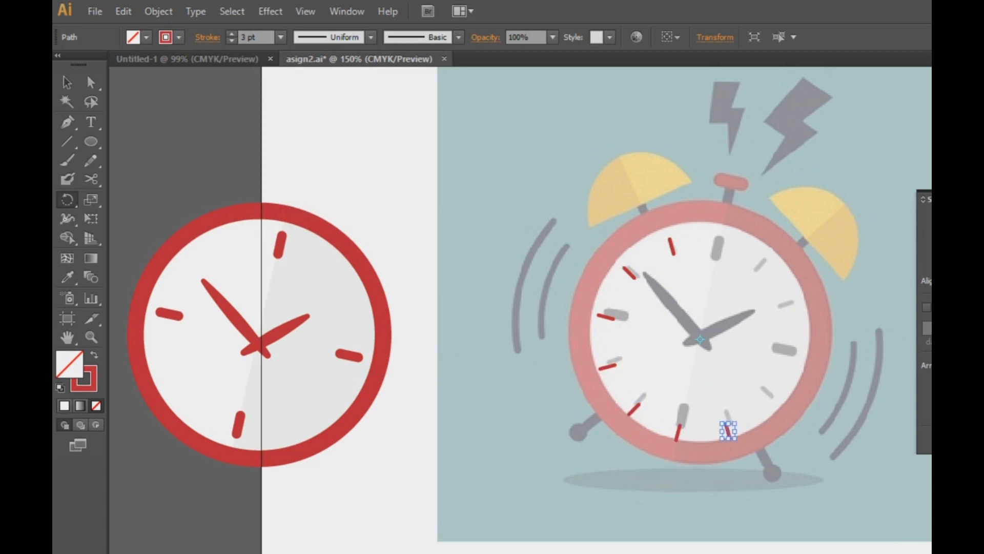
pyautogui.hotkey('ctrl', 'd')
pyautogui.hotkey('ctrl', 'd')
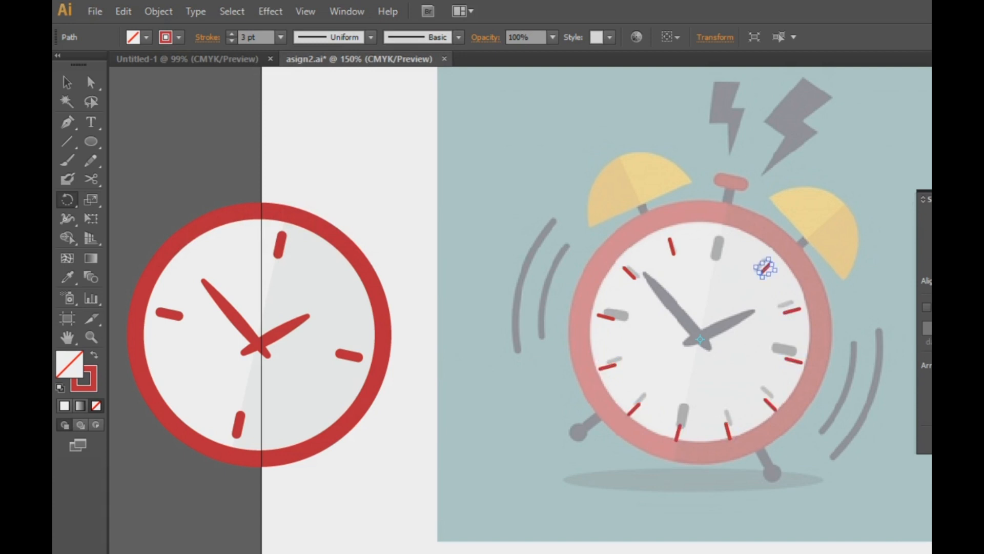
pyautogui.press('v')
pyautogui.hotkey('ctrl', 'shift', 'a')
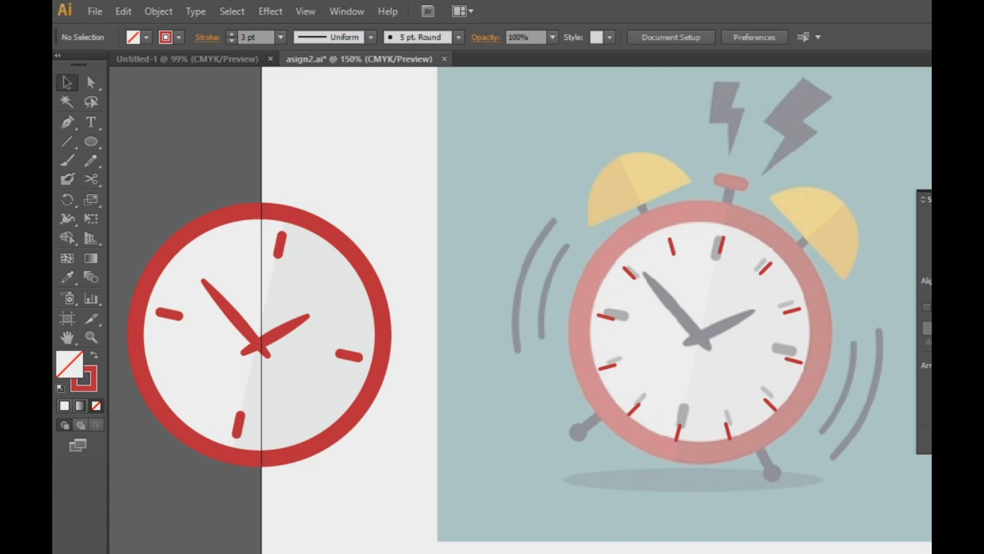
# Step: Group the twelve thin marks and move them onto the two-tone clock face, in line with the thick marks
pyautogui.moveTo(672, 248); pyautogui.dragTo(624, 247)
pyautogui.hotkey('ctrl', 'z')
pyautogui.click(438, 157)
pyautogui.moveTo(523, 164); pyautogui.dragTo(838, 452)
pyautogui.hotkey('ctrl', 'g')
pyautogui.click(838, 452)
pyautogui.moveTo(671, 240); pyautogui.dragTo(229, 234)
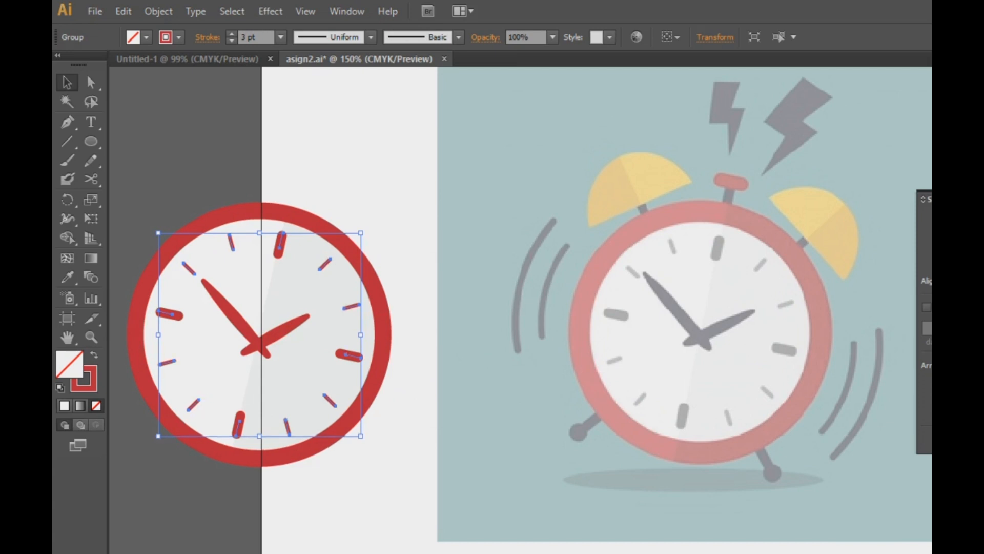
# Step: Change the stroke colour of the grouped thin marks to black
pyautogui.doubleClick(91, 384)
pyautogui.press('BackSpace')
pyautogui.click(758, 198)
pyautogui.doubleClick(67, 82)
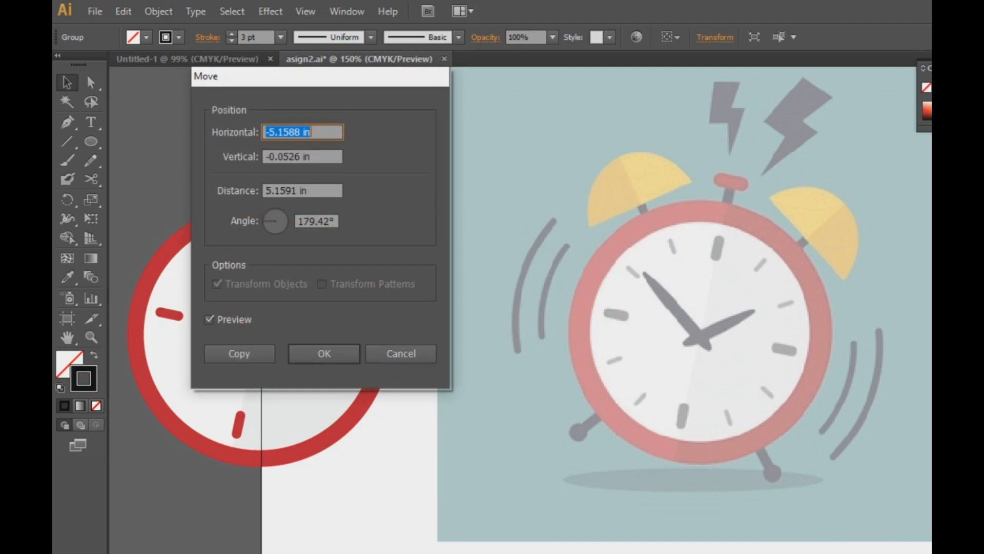
pyautogui.click(401, 354)
pyautogui.click(66, 82)
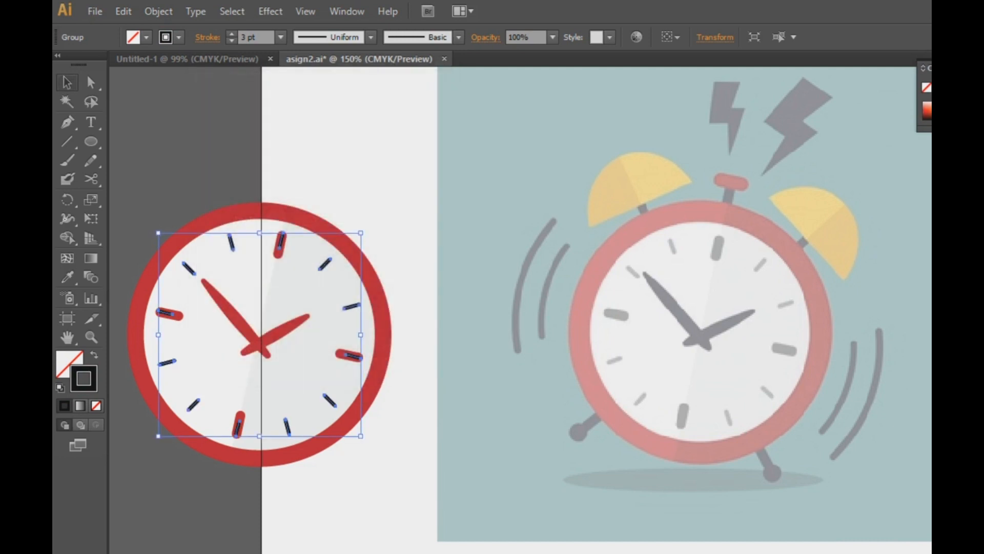
pyautogui.click(169, 138)
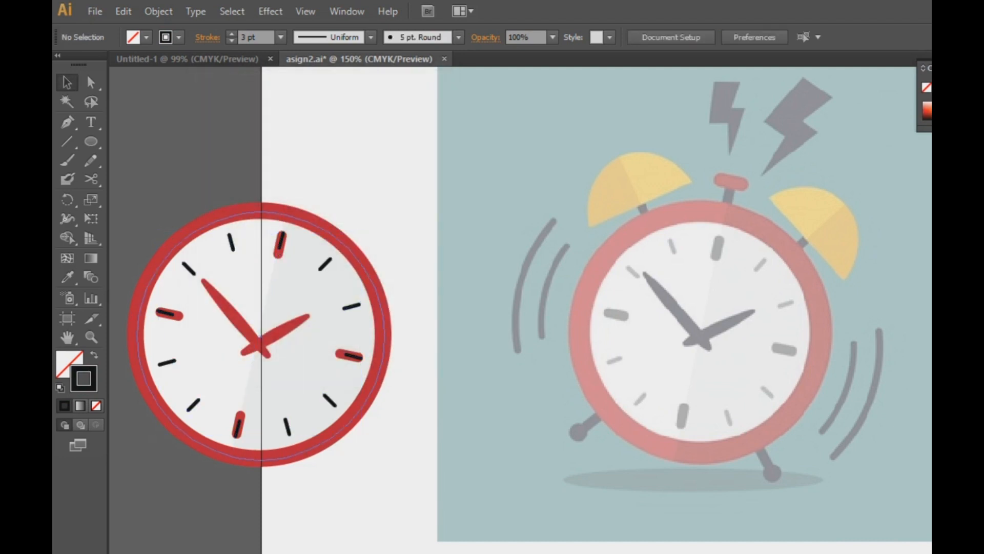
pyautogui.doubleClick(205, 354)
pyautogui.click(169, 143)
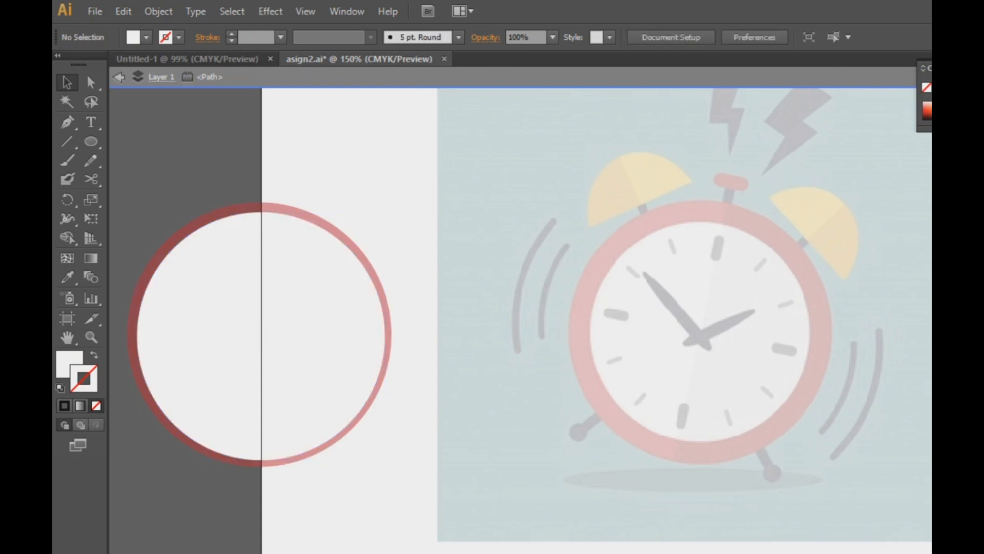
pyautogui.press('Escape')
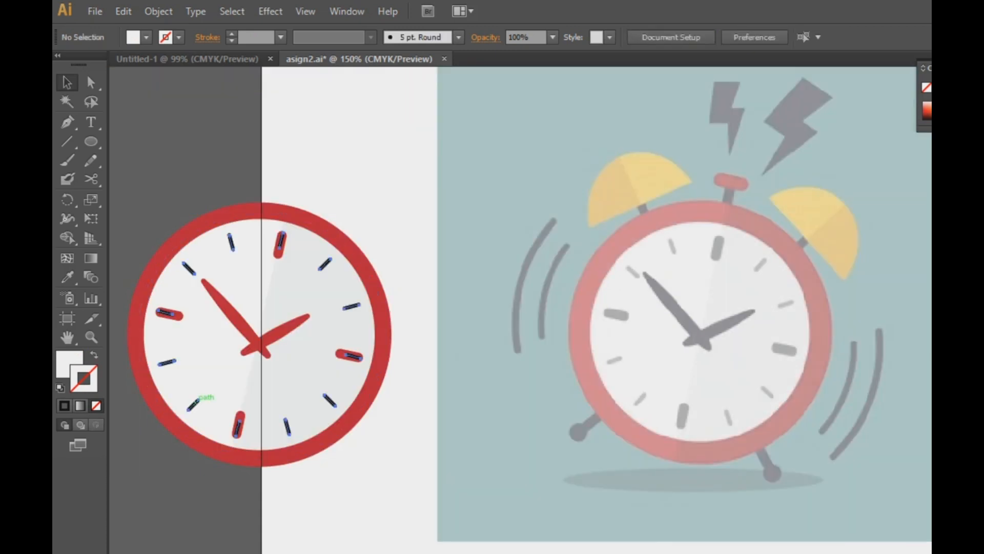
pyautogui.click(193, 405)
pyautogui.click(154, 461)
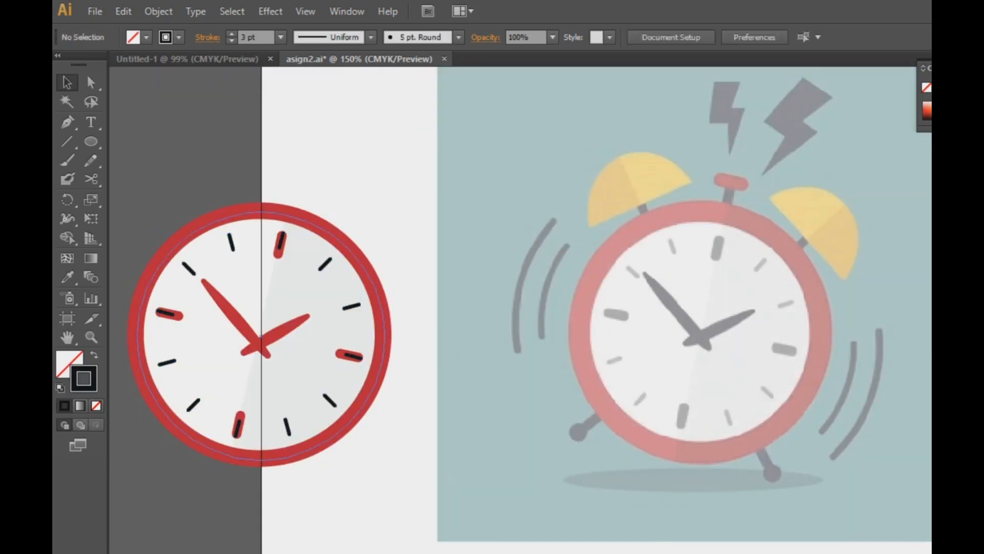
# Step: Change the stroke colour of the grouped thick hour marks to black (000000) and deselect them
pyautogui.click(170, 313)
pyautogui.doubleClick(84, 378)
pyautogui.moveTo(405, 371); pyautogui.dragTo(382, 393)
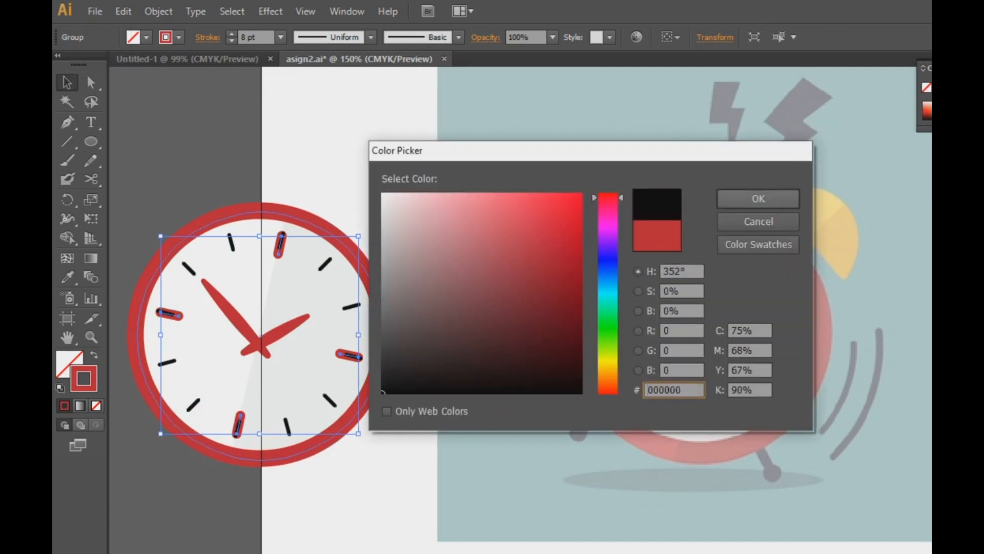
pyautogui.click(759, 198)
pyautogui.click(67, 83)
pyautogui.click(165, 139)
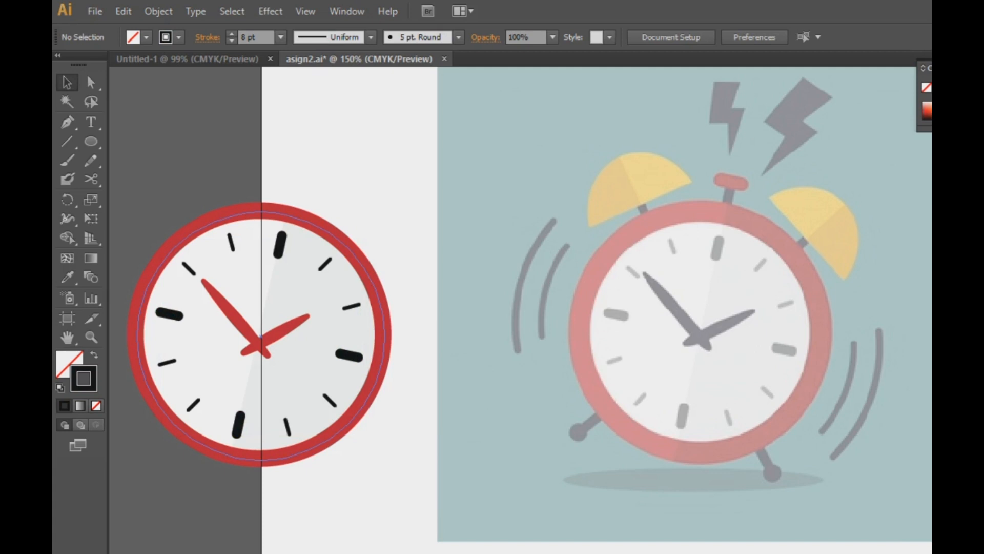
# Step: Change the stroke colour of the two grouped clock hands to black (000000) and deselect them
pyautogui.click(241, 325)
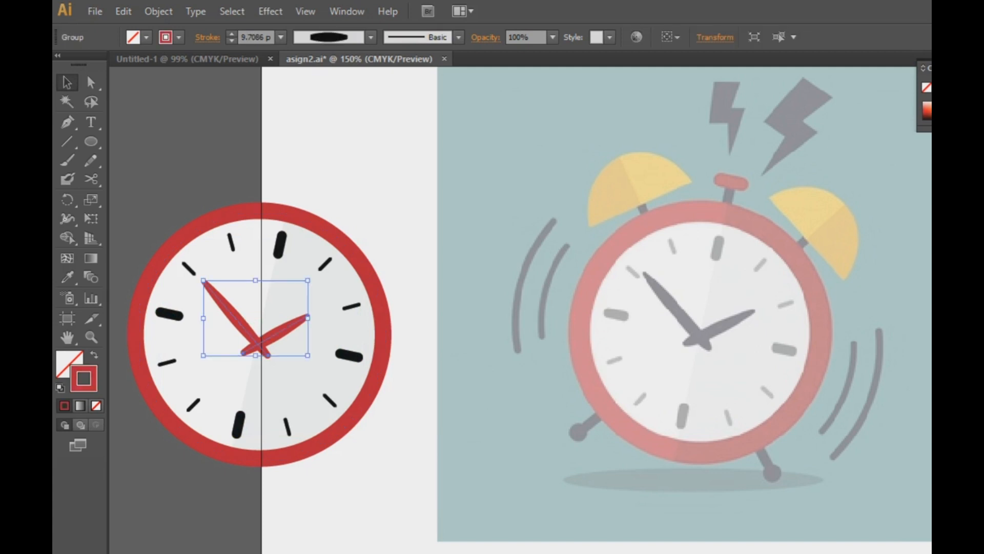
pyautogui.doubleClick(86, 384)
pyautogui.moveTo(390, 335); pyautogui.dragTo(382, 393)
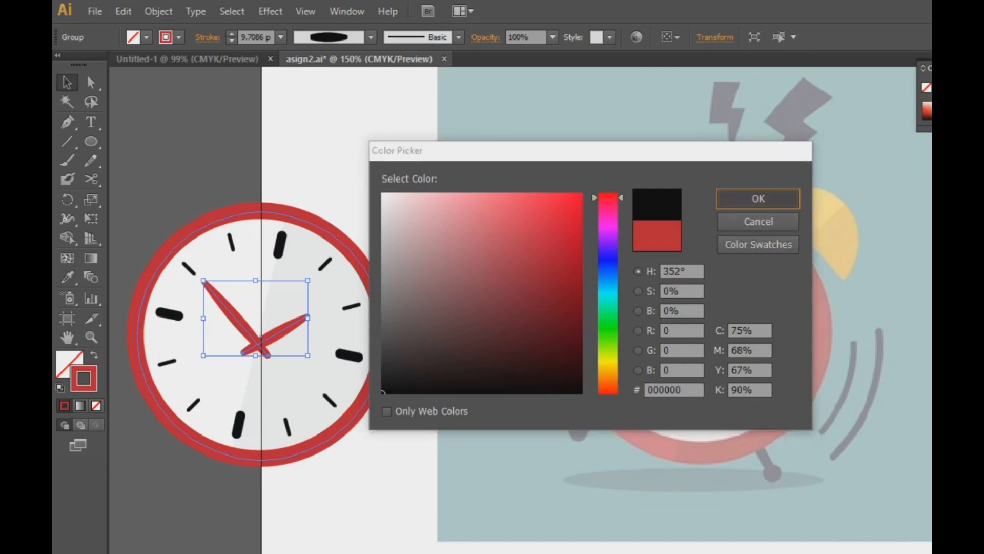
pyautogui.click(758, 199)
pyautogui.click(181, 162)
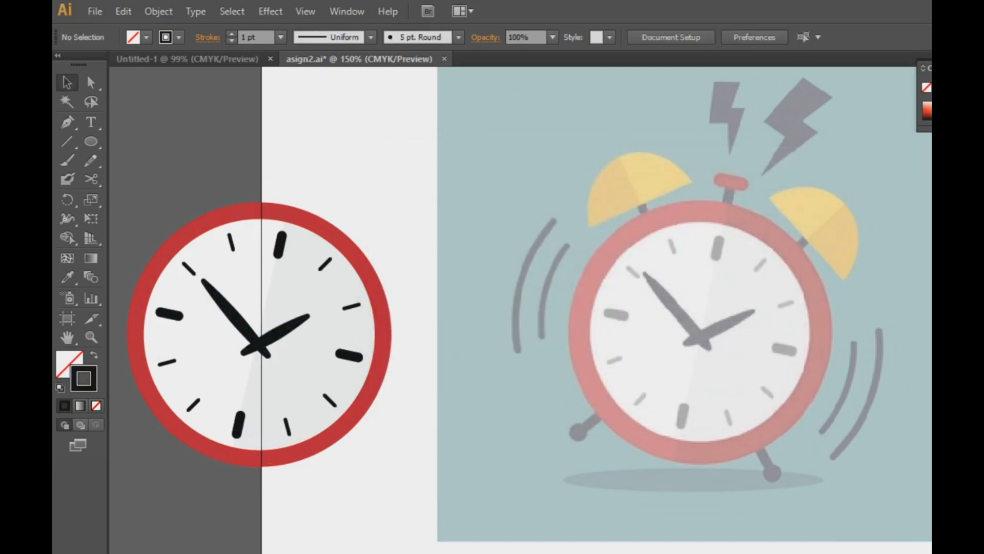
# Step: Draw a short line over the stem of the reference clock's top button and set its stroke weight to 7 pt
pyautogui.click(67, 142)
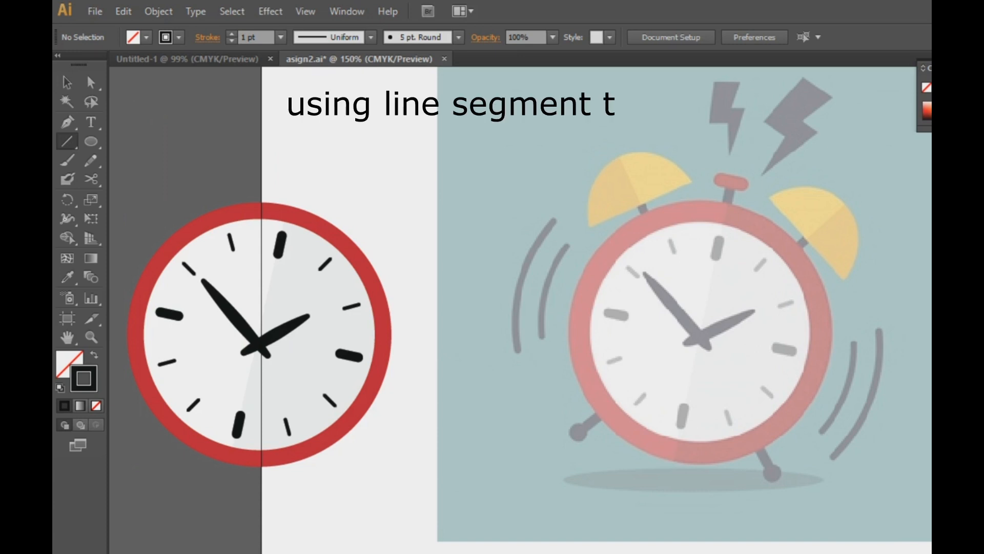
pyautogui.moveTo(732, 188); pyautogui.dragTo(728, 209)
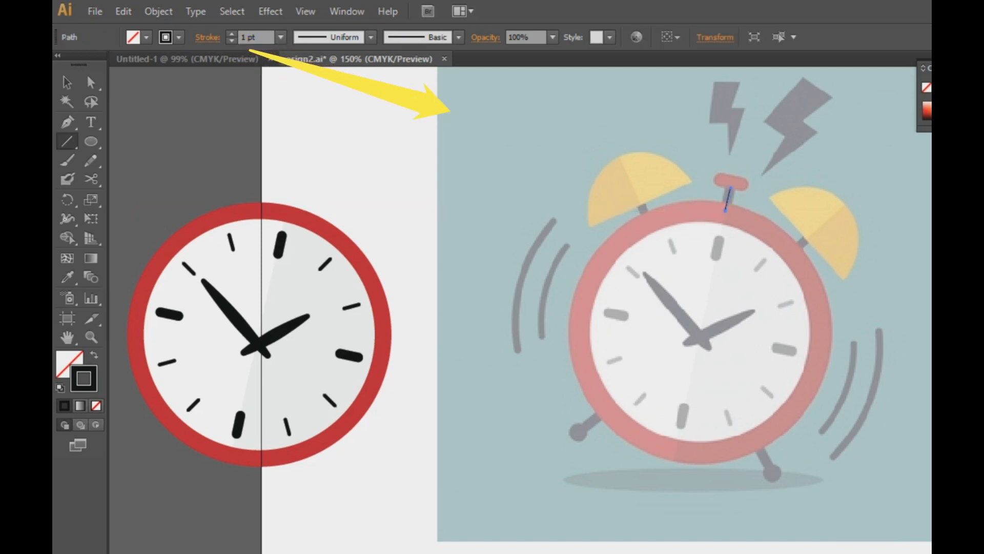
pyautogui.click(67, 82)
pyautogui.click(232, 34)
pyautogui.click(232, 33)
pyautogui.click(231, 34)
pyautogui.click(232, 34)
pyautogui.click(232, 34)
pyautogui.moveTo(736, 211); pyautogui.dragTo(738, 217)
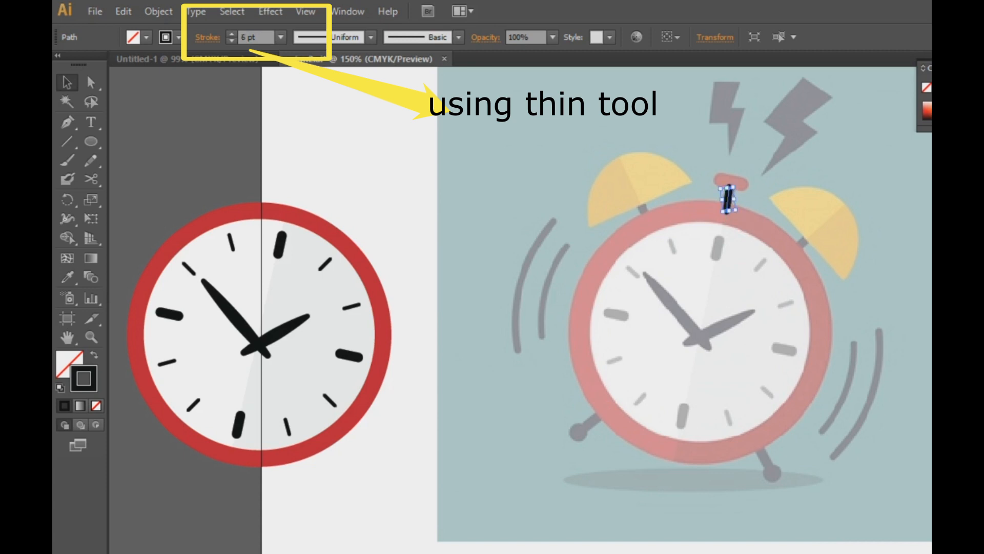
pyautogui.click(756, 226)
pyautogui.click(728, 197)
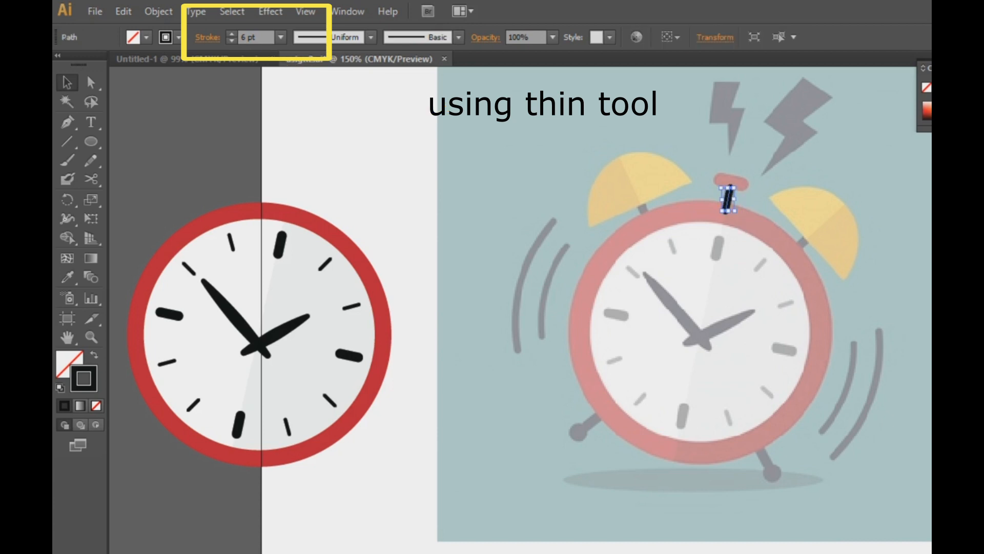
pyautogui.click(232, 34)
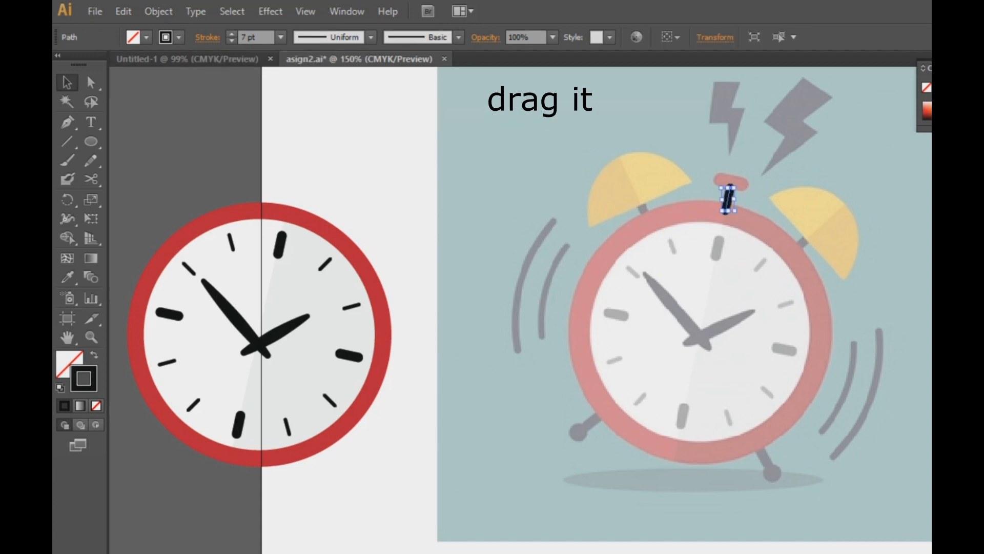
# Step: Move the stem line from the reference image onto the upper rim of the drawn clock
pyautogui.hotkey('ctrl', 'shift', 'a')
pyautogui.moveTo(728, 199); pyautogui.dragTo(290, 199)
pyautogui.click(323, 174)
# Step: Send the stem line one level backward in the stacking order
pyautogui.click(289, 195)
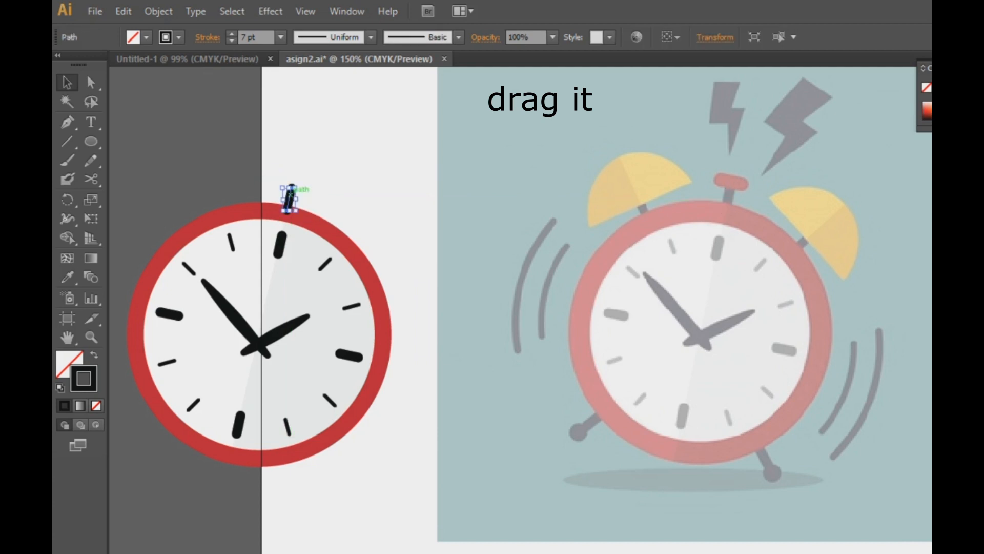
pyautogui.rightClick(288, 194)
pyautogui.moveTo(369, 401)
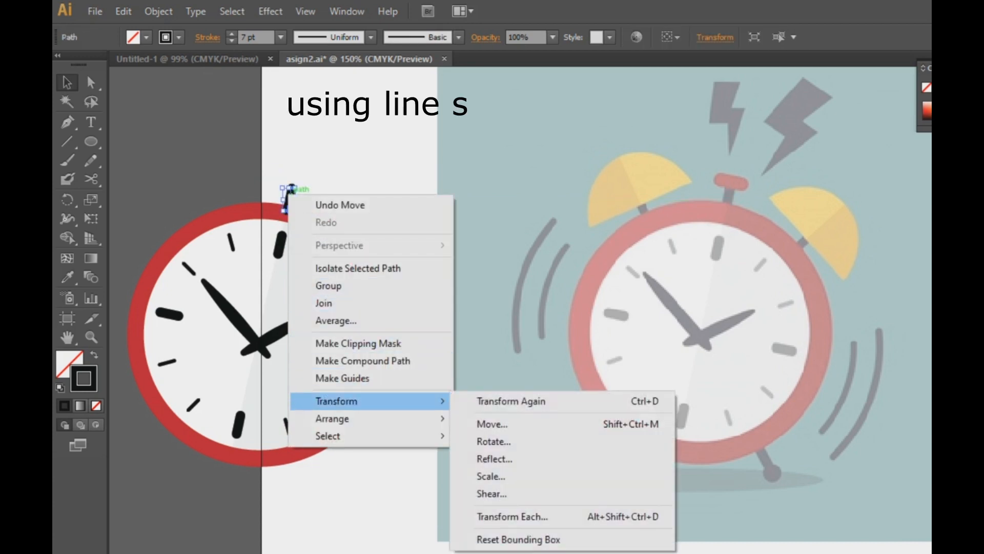
pyautogui.moveTo(359, 419)
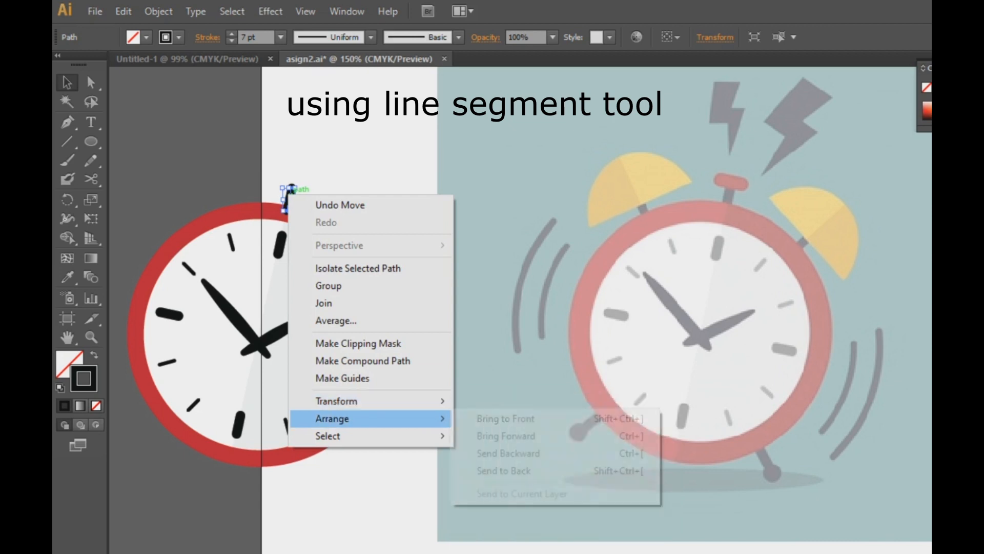
pyautogui.click(507, 453)
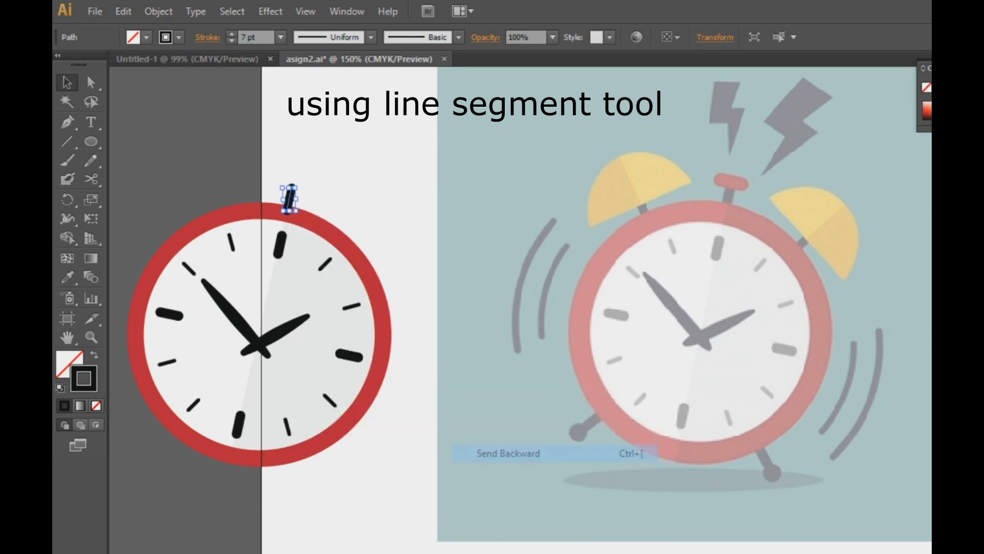
pyautogui.click(349, 170)
pyautogui.click(293, 188)
pyautogui.click(349, 169)
# Step: Unlock all locked objects and lock only the reference image again
pyautogui.hotkey('ctrl', 'alt', '2')
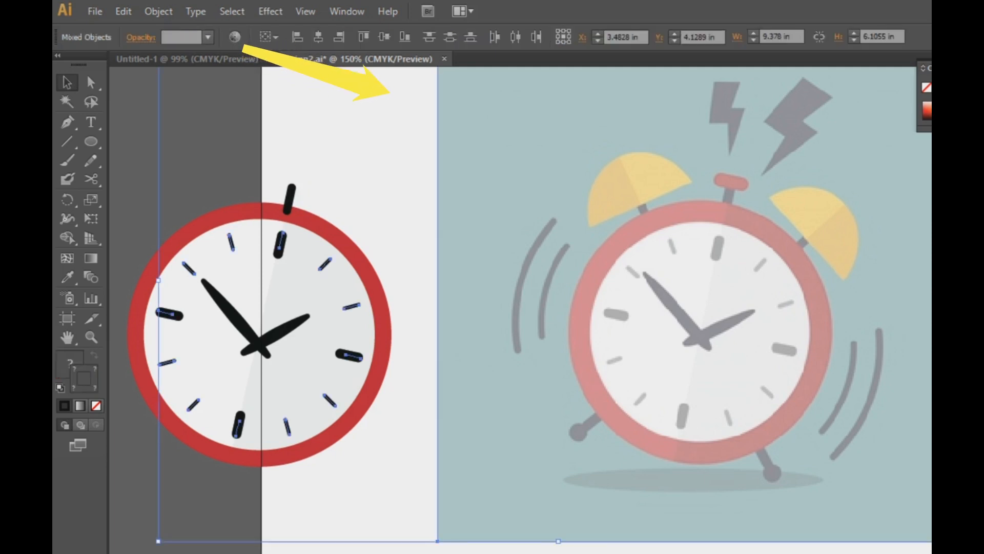
pyautogui.click(380, 169)
pyautogui.click(442, 171)
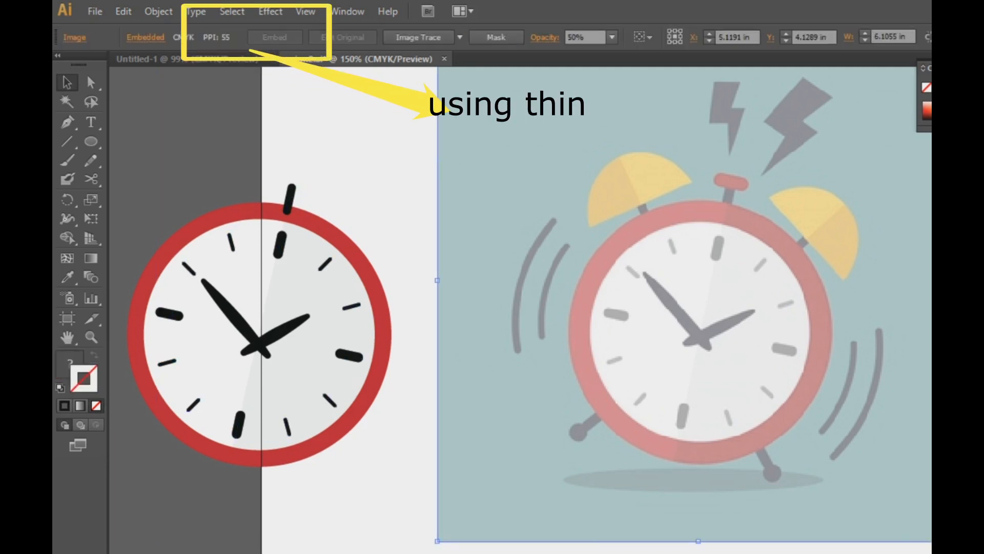
pyautogui.hotkey('ctrl', '2')
# Step: Send the stem line further backward until it sits behind the red rim, and deselect it
pyautogui.doubleClick(291, 190)
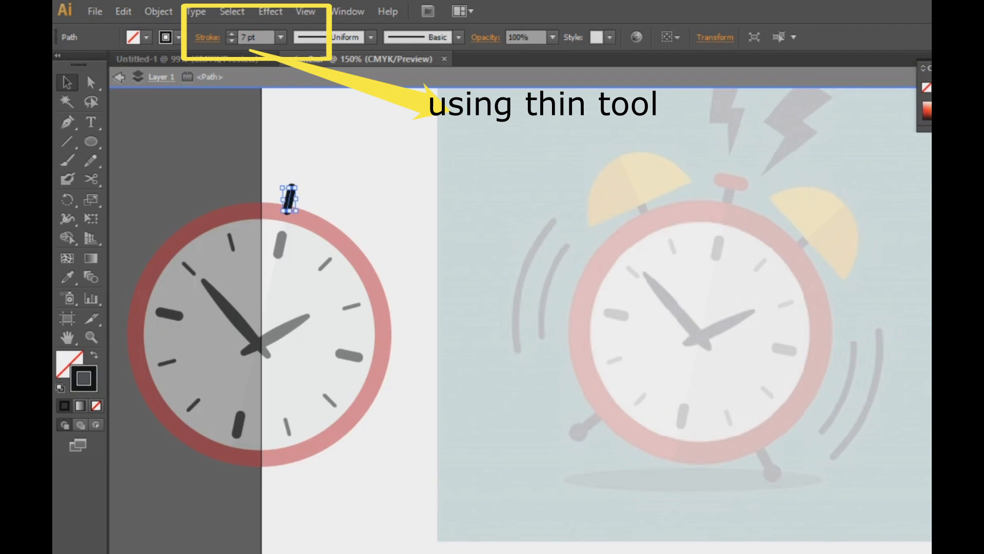
pyautogui.press('Escape')
pyautogui.rightClick(294, 190)
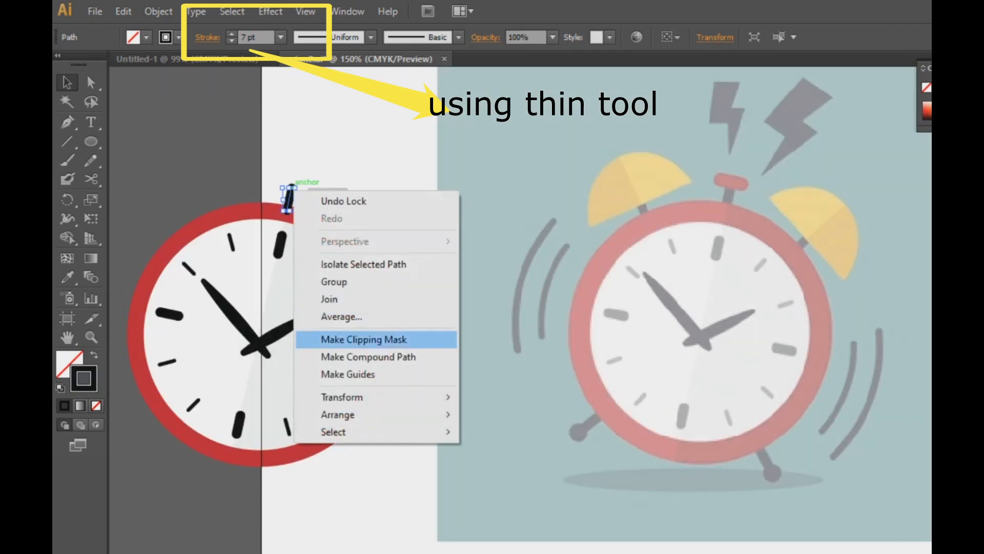
pyautogui.moveTo(358, 397)
pyautogui.moveTo(359, 414)
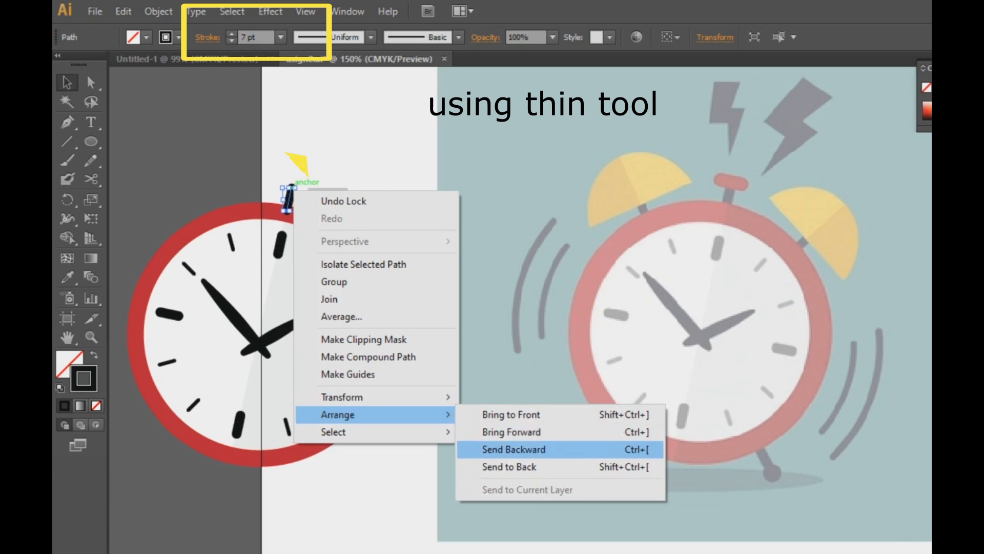
pyautogui.click(514, 449)
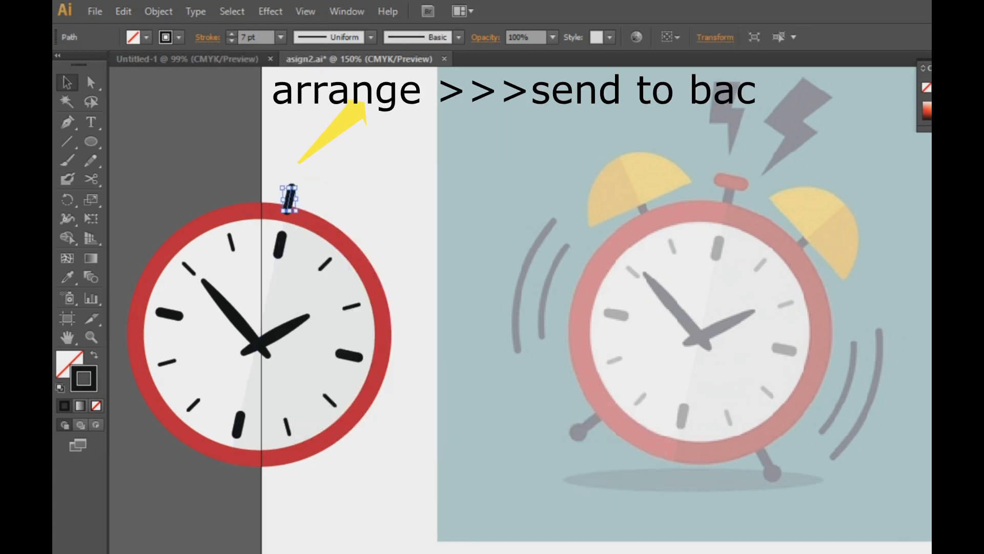
pyautogui.hotkey('ctrl', '[')
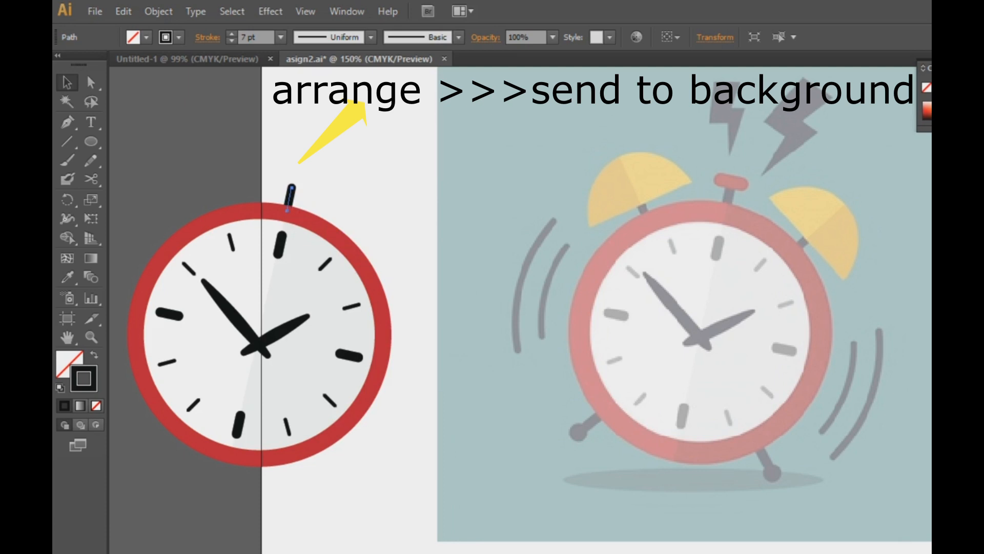
pyautogui.click(220, 149)
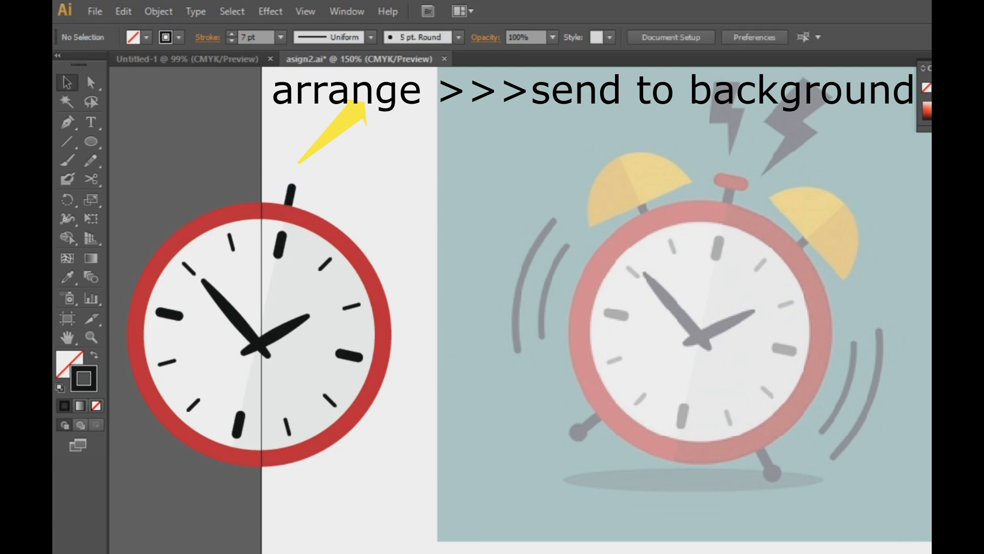
# Step: Draw a slightly tilted line over the reference clock's button cap, match its slope, and set its stroke weight to 10 pt
pyautogui.click(91, 142)
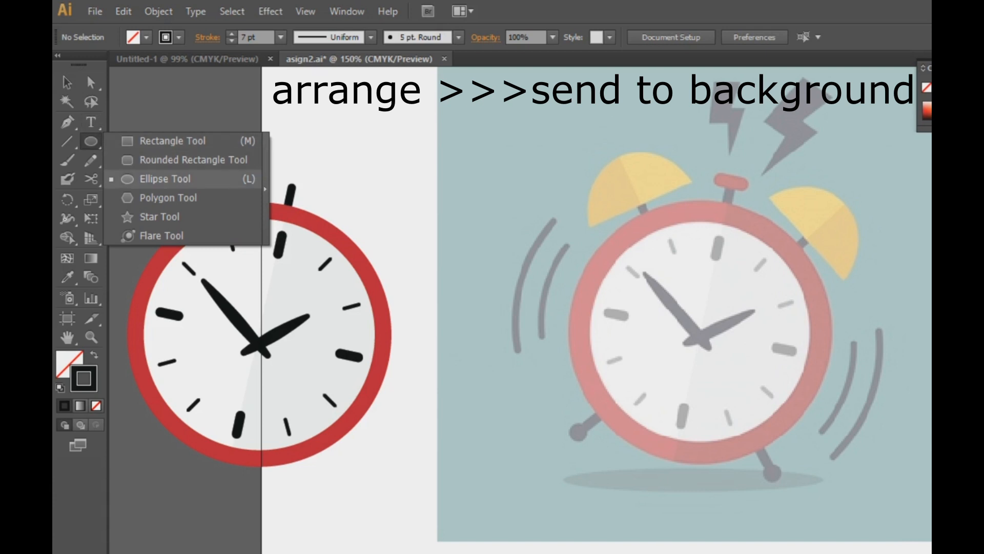
pyautogui.click(68, 141)
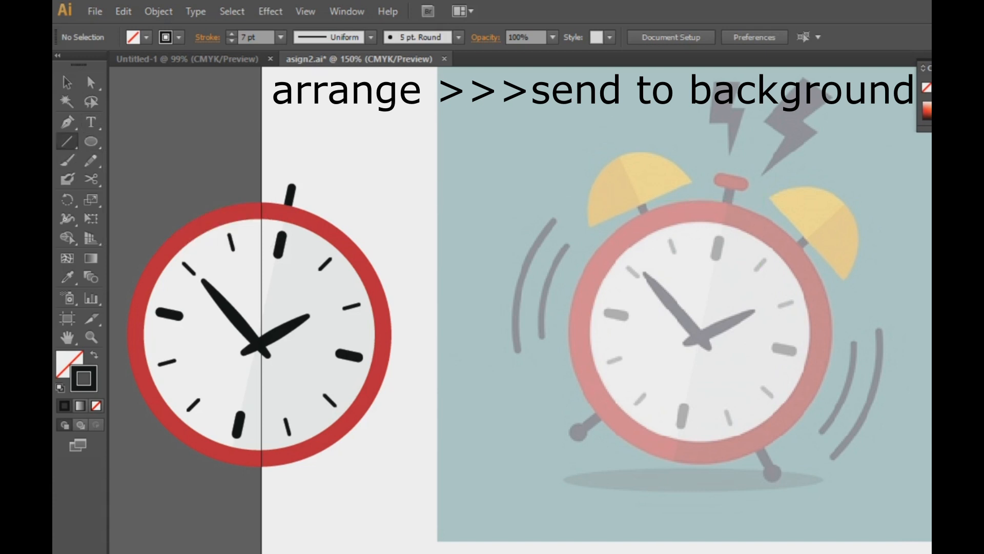
pyautogui.moveTo(717, 180); pyautogui.dragTo(749, 188)
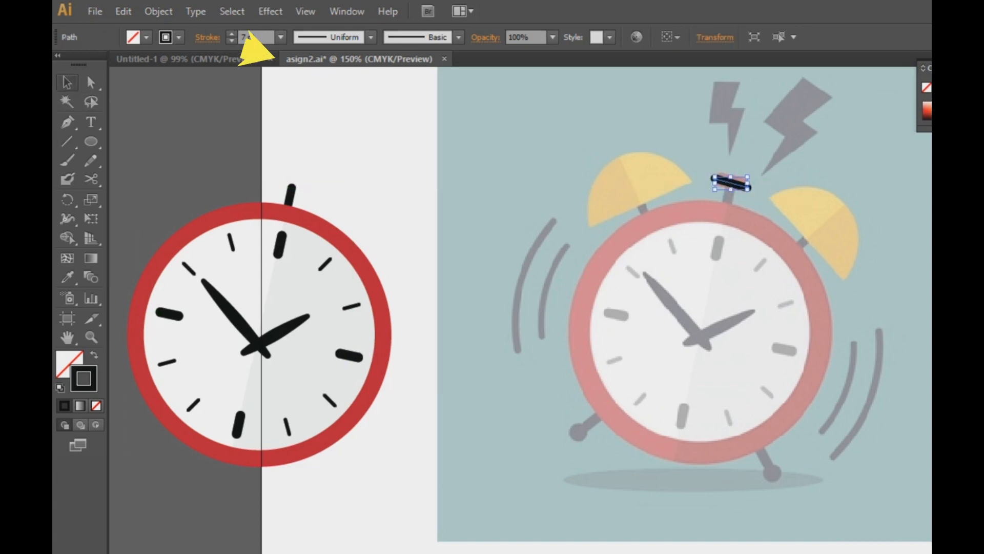
pyautogui.press('v')
pyautogui.moveTo(748, 188); pyautogui.dragTo(749, 183)
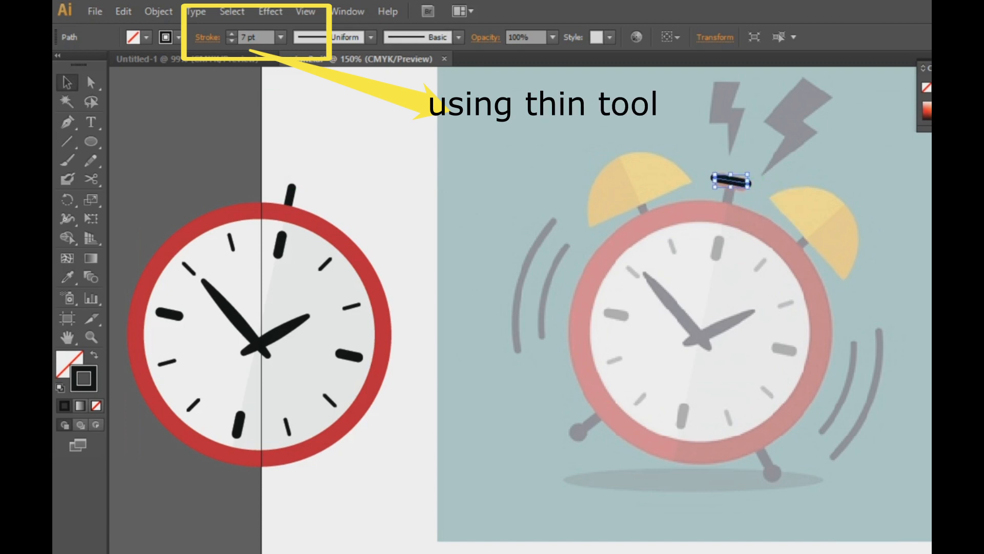
pyautogui.click(232, 34)
pyautogui.click(232, 34)
pyautogui.click(687, 134)
# Step: Widen the middle of the button cap's stroke to about 12 pt with the Width tool, and deselect it
pyautogui.click(742, 180)
pyautogui.click(67, 218)
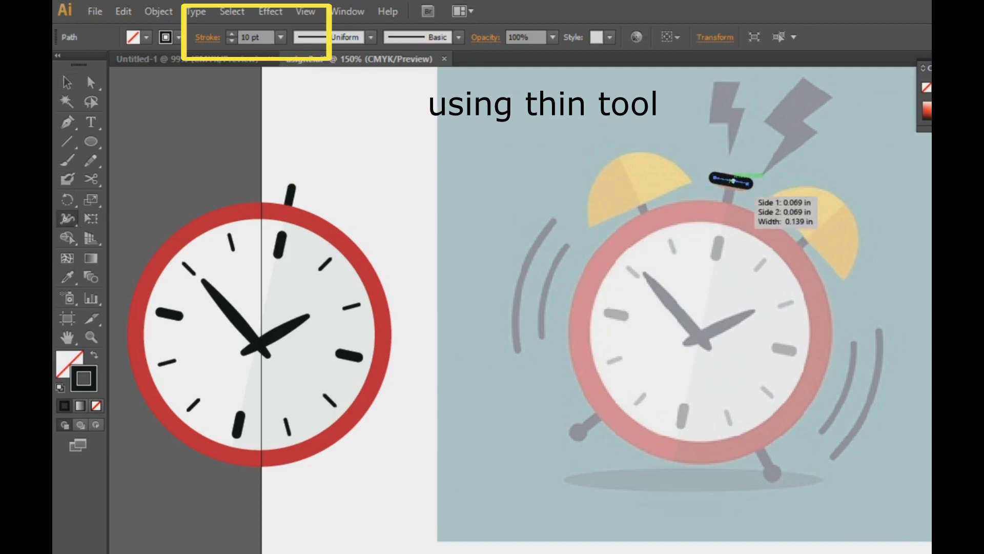
pyautogui.moveTo(733, 181); pyautogui.dragTo(733, 174)
pyautogui.press('v')
pyautogui.hotkey('ctrl', 'shift', 'a')
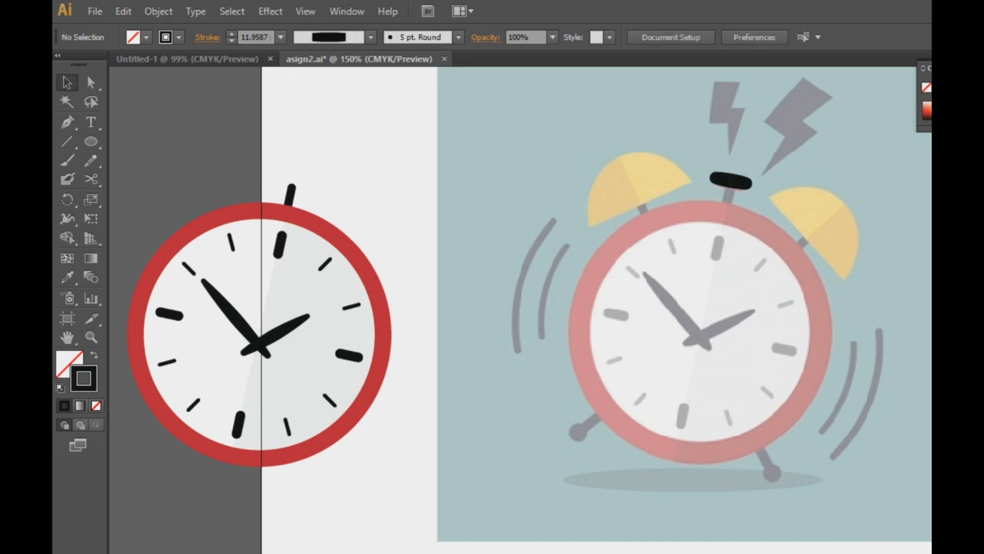
# Step: Move the button cap onto the stem of the drawn clock and align the two by their horizontal centres
pyautogui.moveTo(715, 178); pyautogui.dragTo(292, 180)
pyautogui.click(262, 165)
pyautogui.click(300, 183)
pyautogui.keyDown('shift'); pyautogui.click(290, 196); pyautogui.keyUp('shift')
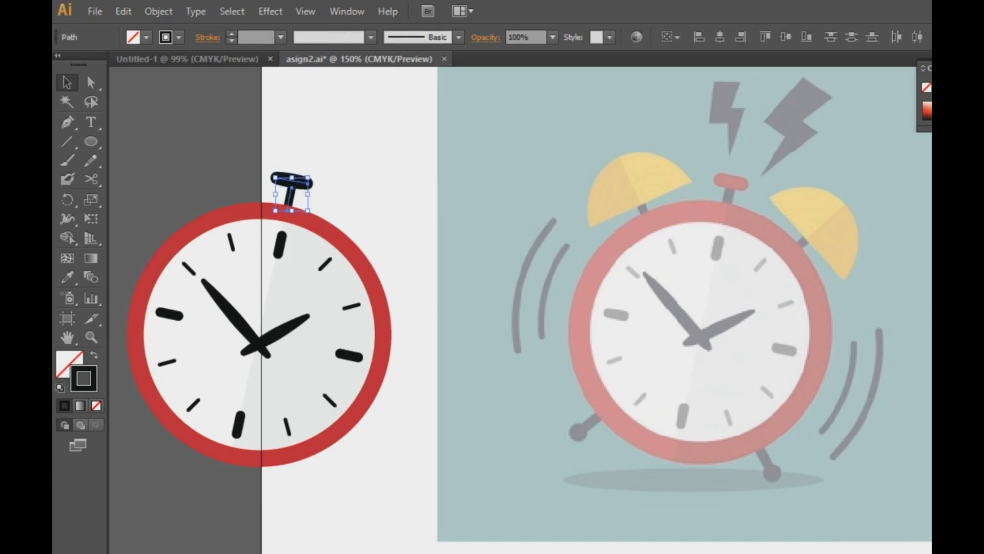
pyautogui.click(720, 37)
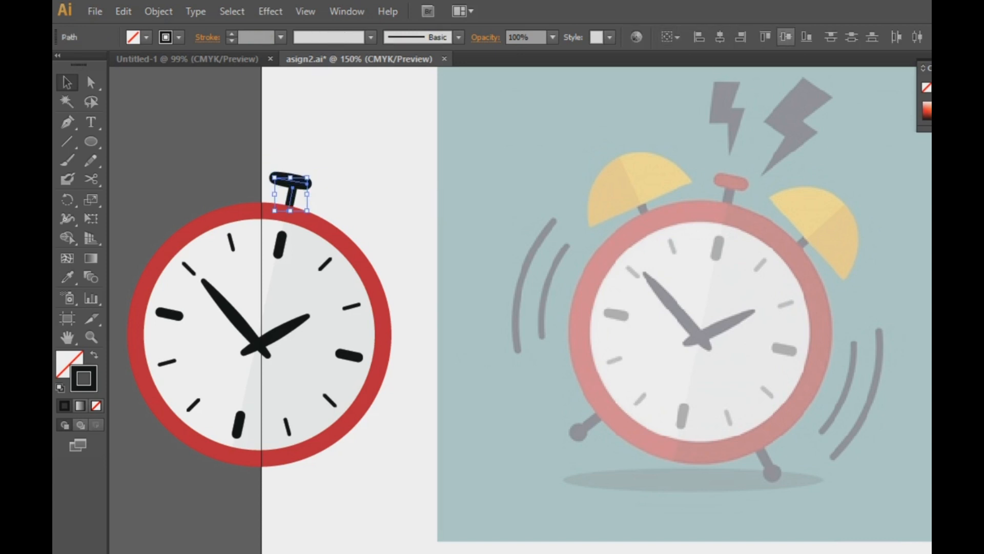
# Step: Shift the button cap slightly to the right so it sits centred on its stem, and deselect it
pyautogui.click(786, 37)
pyautogui.hotkey('ctrl', 'z')
pyautogui.click(348, 154)
pyautogui.click(295, 181)
pyautogui.doubleClick(295, 181)
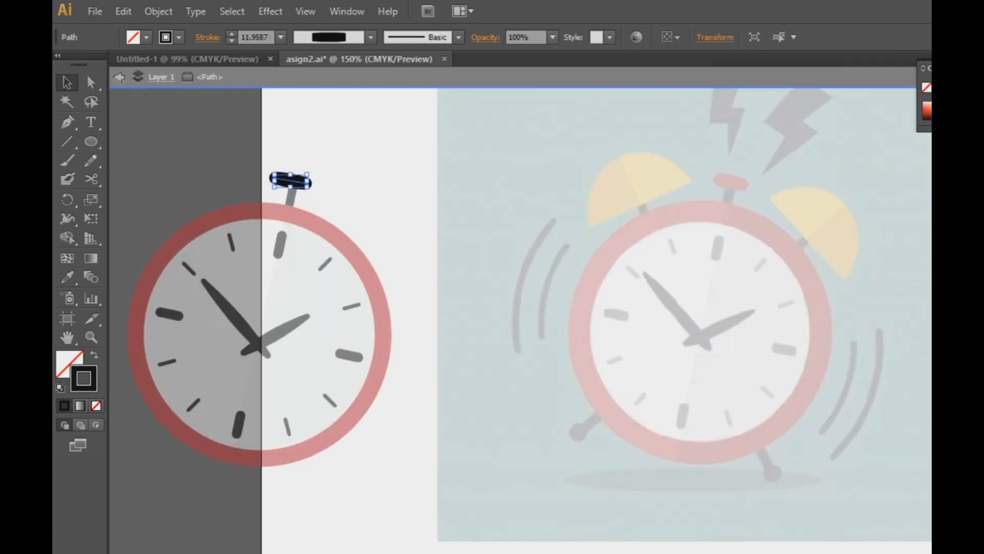
pyautogui.press('Escape')
pyautogui.press('Right')
pyautogui.press('Right')
pyautogui.press('Right')
pyautogui.press('Right')
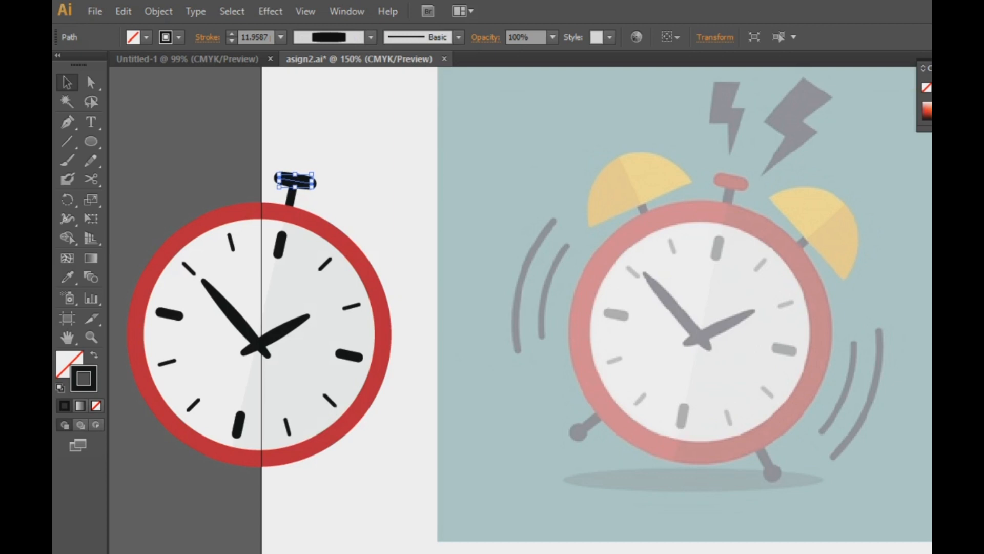
pyautogui.hotkey('ctrl', 'shift', 'a')
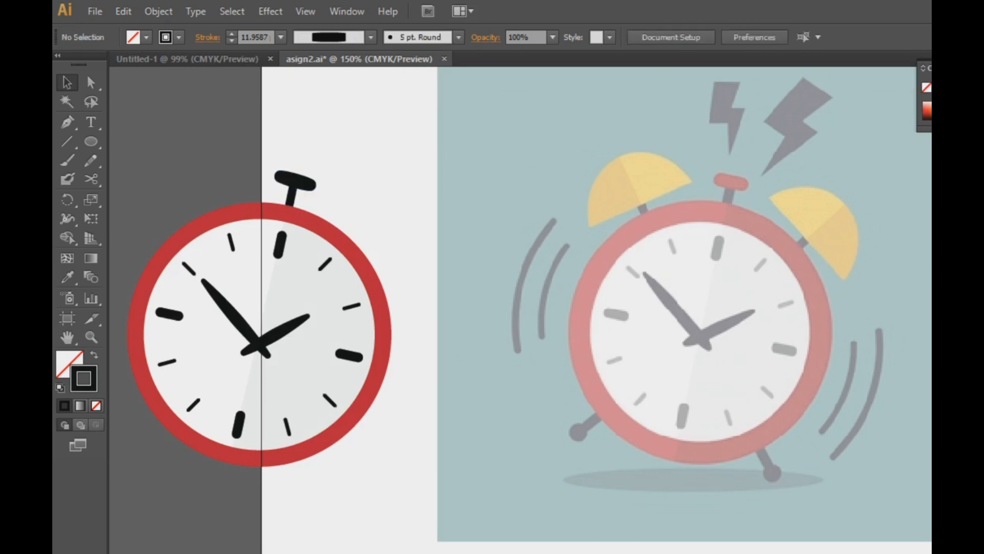
# Step: Tilt the button cap slightly more and move the cap and stem off the clock onto the blank area above it
pyautogui.click(286, 178)
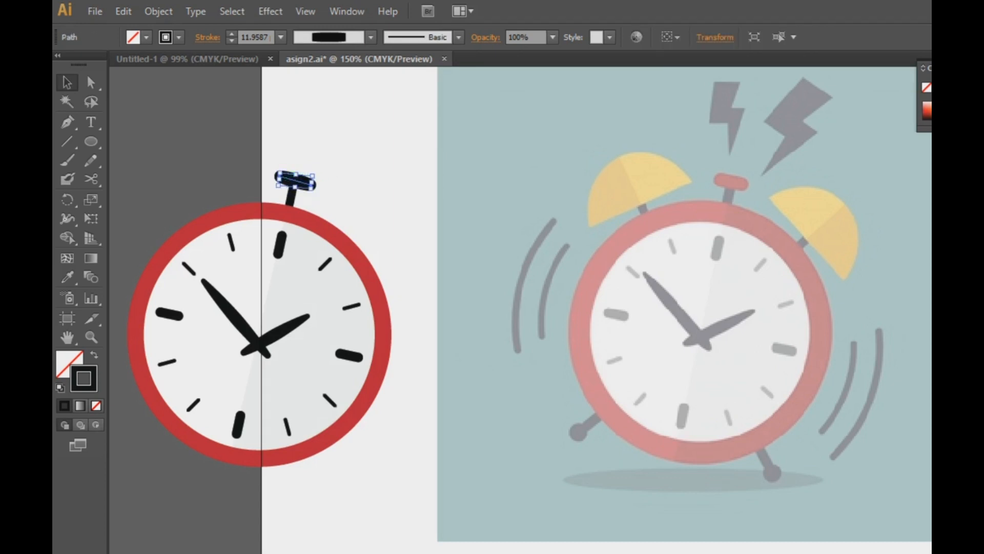
pyautogui.hotkey('ctrl', 'shift', 'a')
pyautogui.moveTo(287, 179); pyautogui.dragTo(298, 121)
pyautogui.hotkey('ctrl', 'shift', 'a')
pyautogui.click(300, 121)
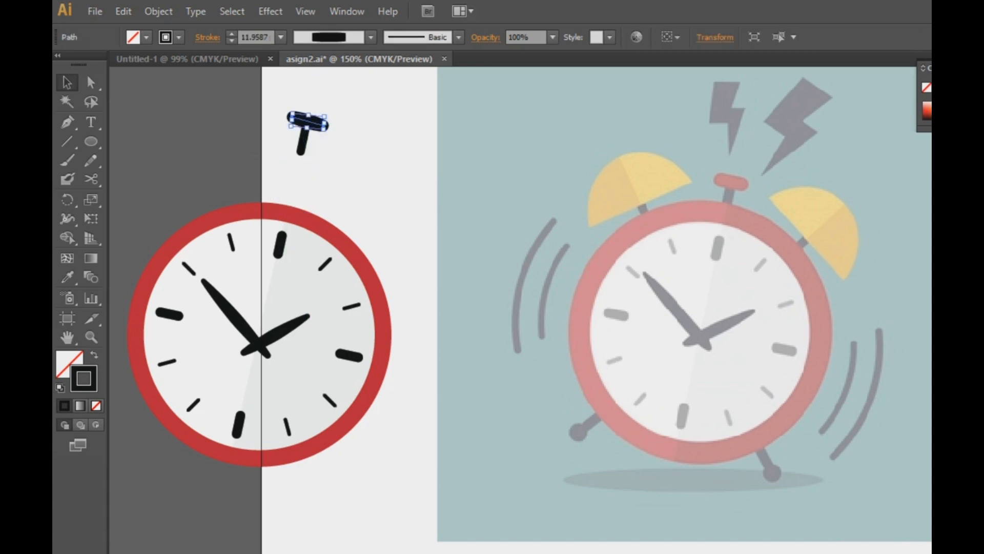
# Step: Show the rulers and place a horizontal guide above the detached button and a vertical guide to its left
pyautogui.hotkey('ctrl', 'shift', 'b')
pyautogui.hotkey('ctrl', 'r')
pyautogui.moveTo(256, 74); pyautogui.dragTo(256, 99)
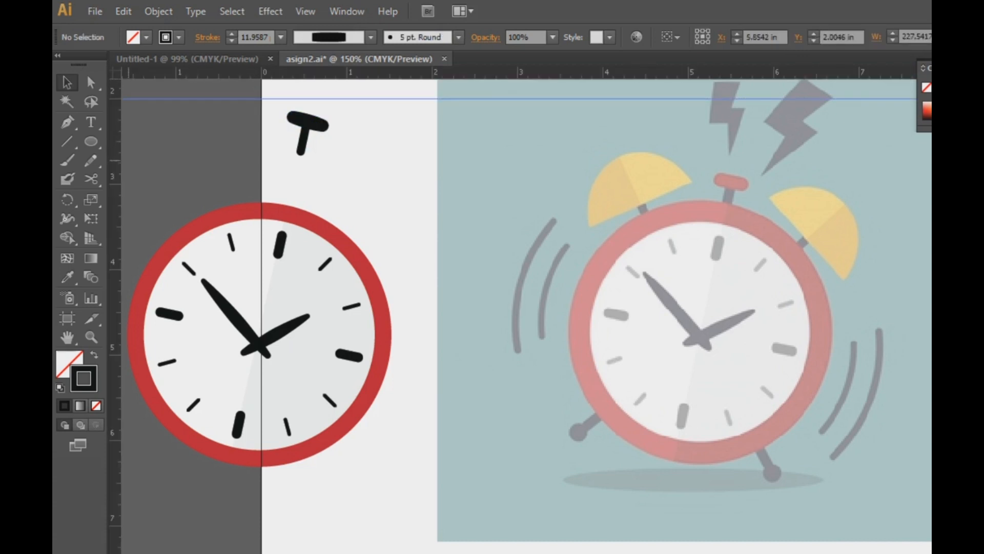
pyautogui.moveTo(117, 161); pyautogui.dragTo(226, 163)
# Step: Move the button cap onto the horizontal guide, rotate it level, and nudge it up until it is centred on the guide
pyautogui.moveTo(297, 121); pyautogui.dragTo(280, 102)
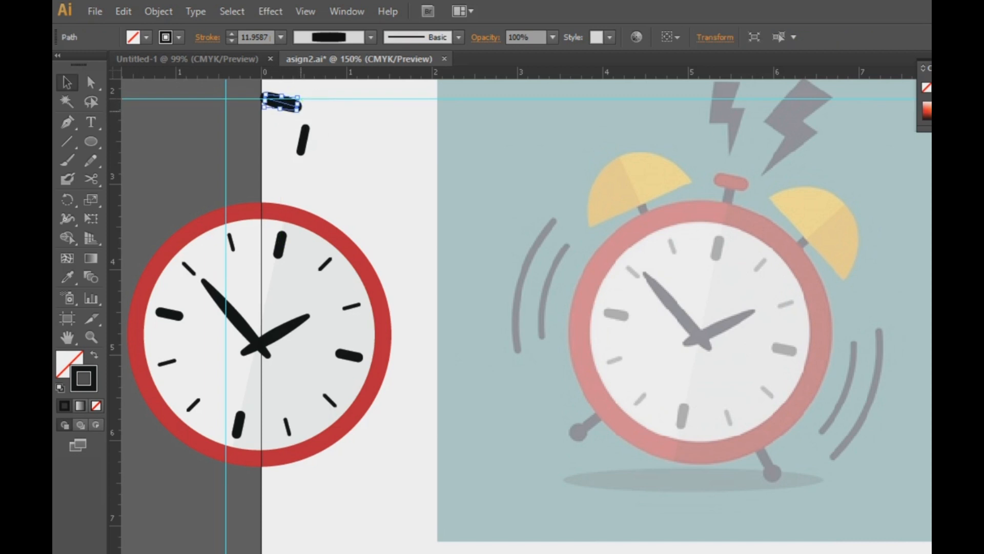
pyautogui.moveTo(302, 110); pyautogui.dragTo(303, 104)
pyautogui.click(285, 133)
pyautogui.click(281, 103)
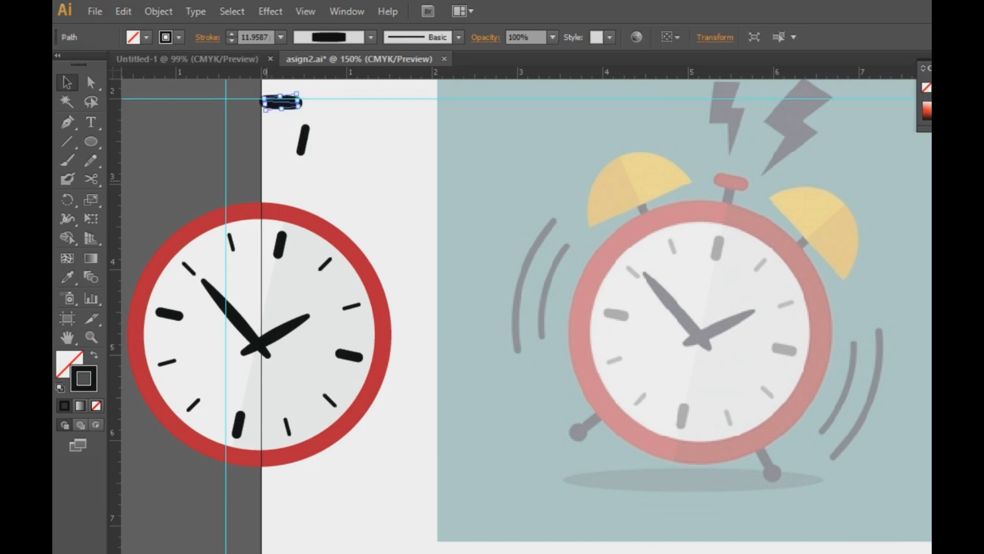
pyautogui.press('Up')
pyautogui.press('Up')
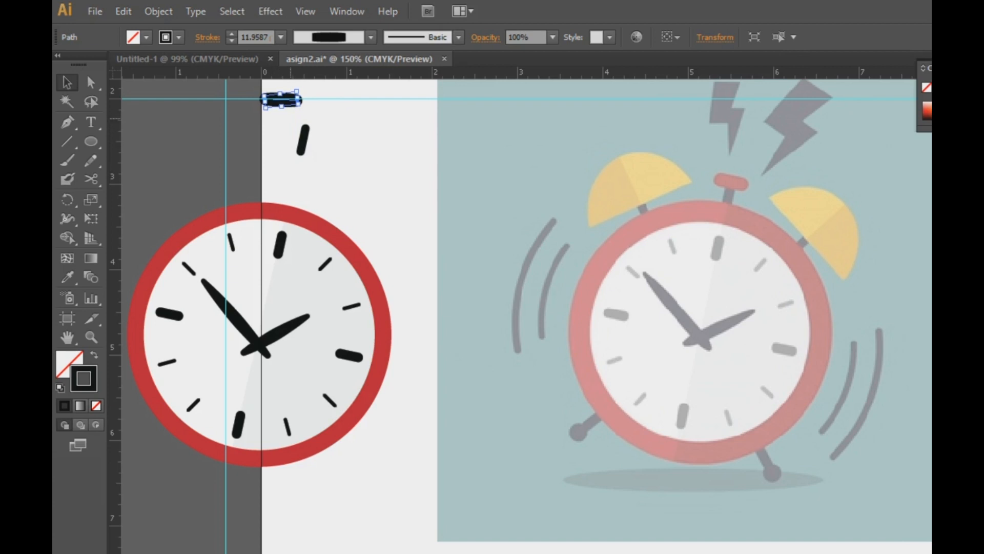
# Step: Place the stem under the middle of the levelled cap, rotate it upright, and remove the horizontal guide
pyautogui.click(292, 118)
pyautogui.moveTo(250, 133); pyautogui.dragTo(265, 105)
pyautogui.click(215, 140)
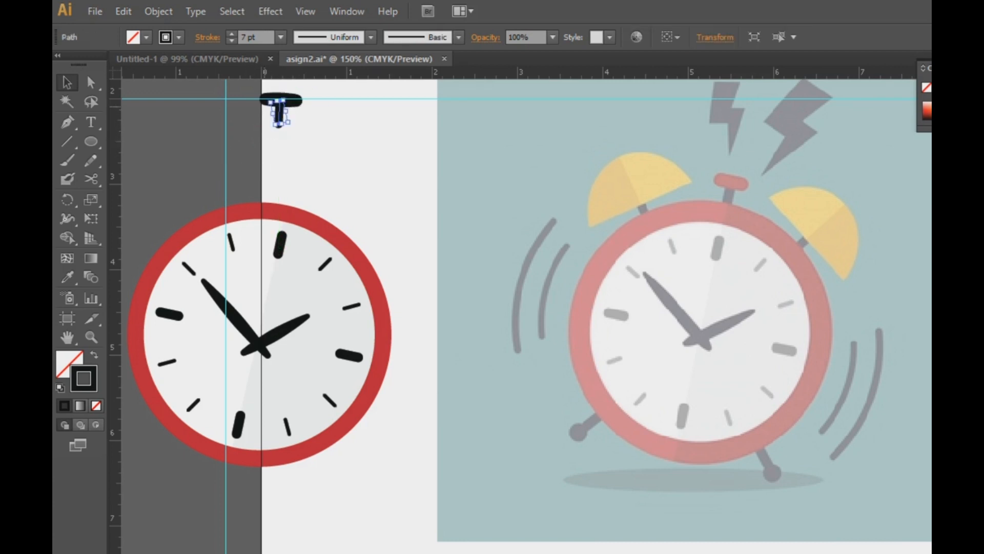
pyautogui.moveTo(299, 140); pyautogui.dragTo(269, 109)
pyautogui.click(327, 114)
pyautogui.moveTo(340, 97); pyautogui.dragTo(258, 113)
pyautogui.press('Delete')
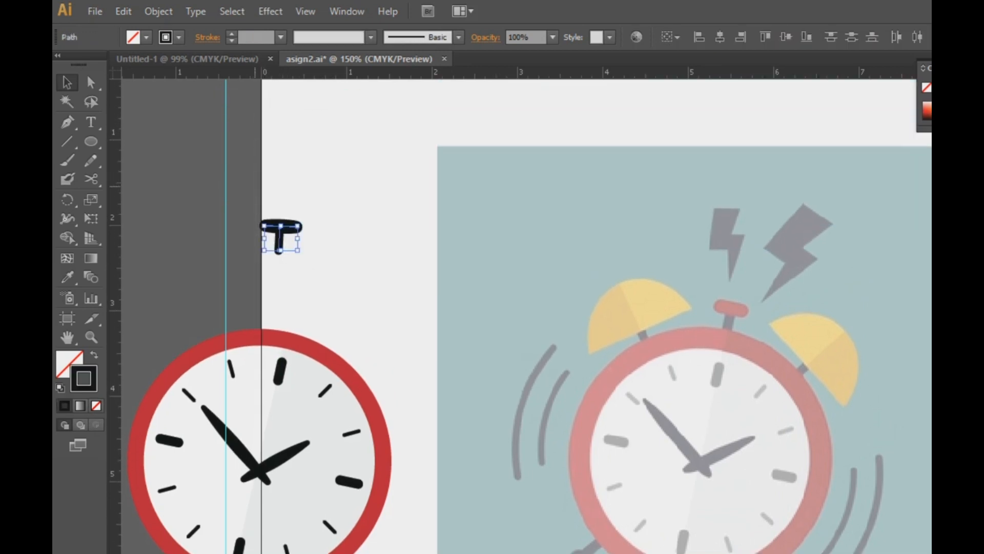
# Step: Group the cap and stem, move the button over the drawn clock's 12 o'clock mark, and rotate it to match the mark's tilt
pyautogui.moveTo(279, 238); pyautogui.dragTo(282, 348)
pyautogui.hotkey('ctrl', 'g')
pyautogui.click(335, 309)
pyautogui.scroll(2, 484, 381)
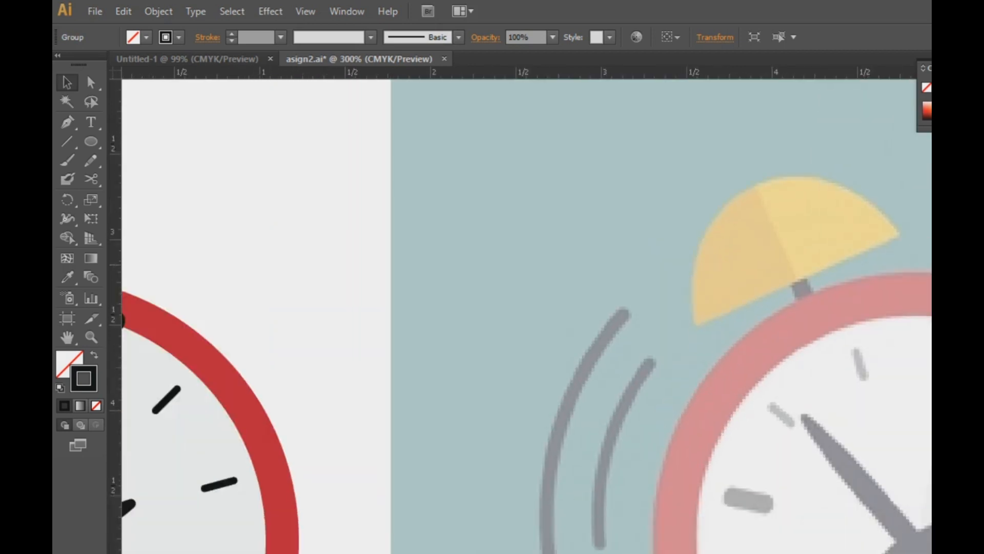
pyautogui.moveTo(205, 264); pyautogui.dragTo(400, 194)
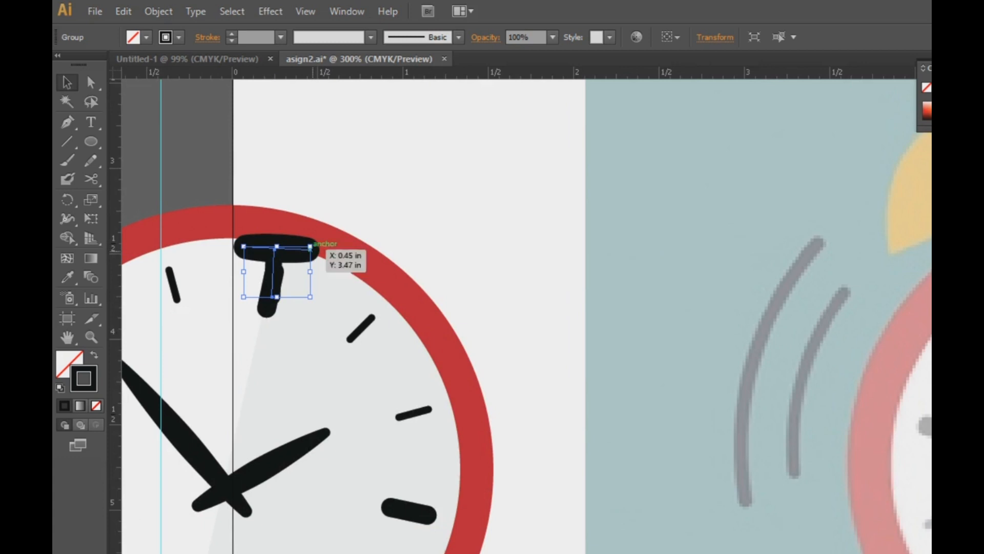
pyautogui.moveTo(312, 303); pyautogui.dragTo(304, 308)
pyautogui.click(343, 238)
pyautogui.press('Right')
pyautogui.press('Right')
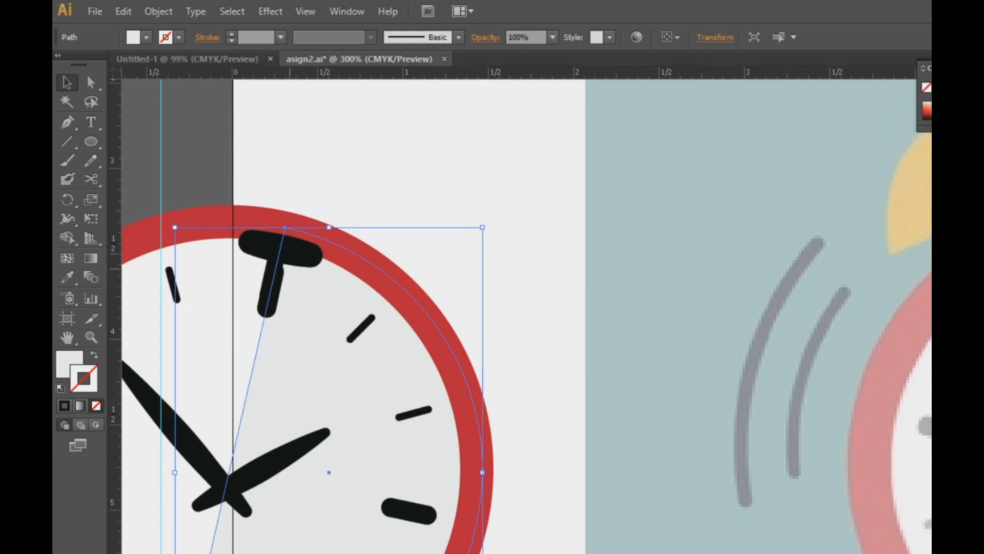
pyautogui.hotkey('ctrl', 'z')
pyautogui.hotkey('ctrl', 'z')
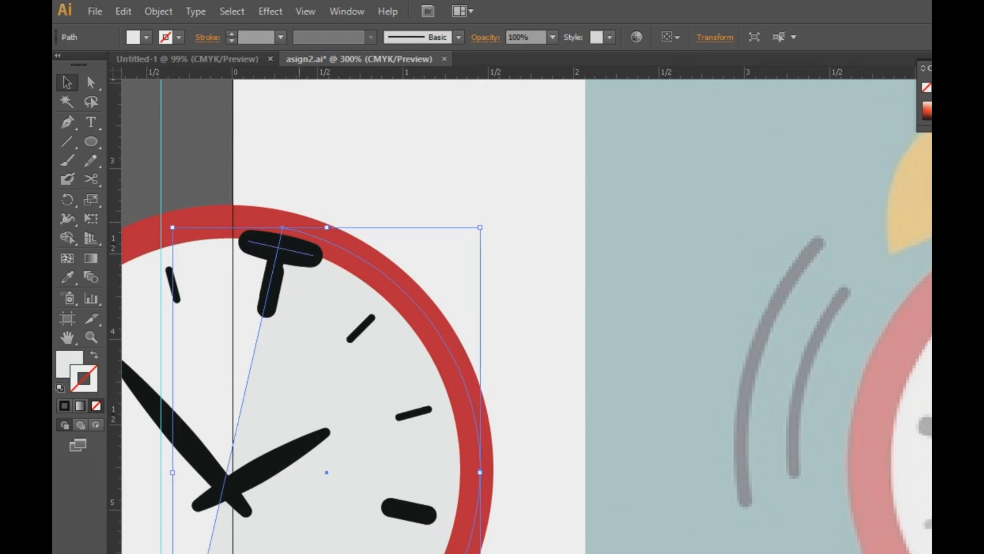
# Step: Move the button group up so its stem stands on the red rim in line with the 12 o'clock mark, and deselect it
pyautogui.click(320, 182)
pyautogui.click(302, 253)
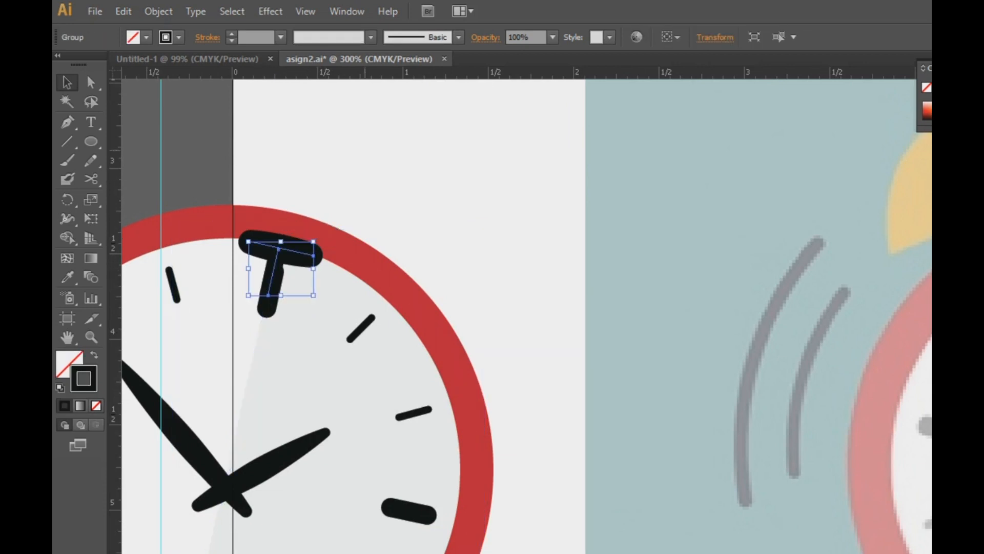
pyautogui.hotkey('shift', 'Up')
pyautogui.hotkey('shift', 'Right')
pyautogui.hotkey('shift', 'Up')
pyautogui.hotkey('shift', 'Up')
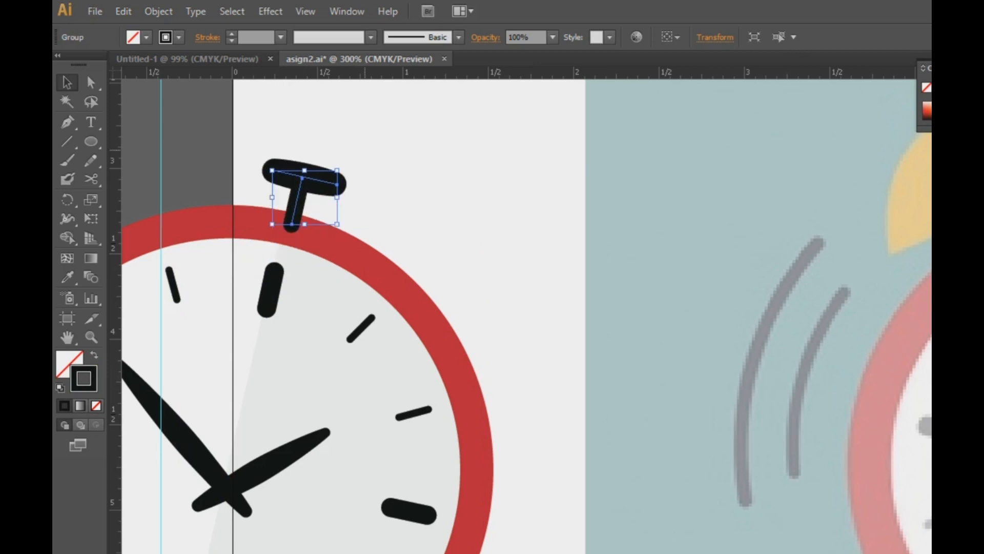
pyautogui.press('Left')
pyautogui.press('Left')
pyautogui.press('Left')
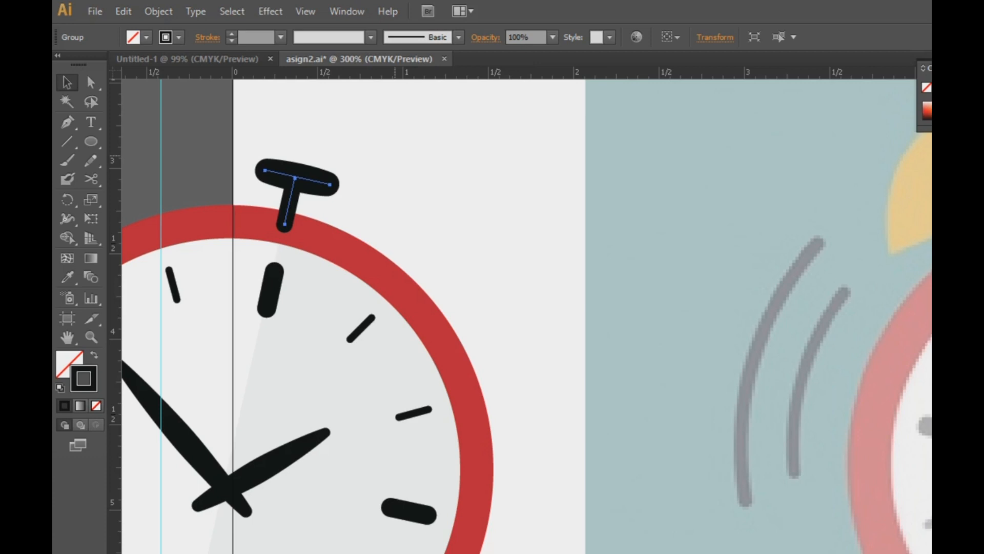
pyautogui.hotkey('ctrl', '1')
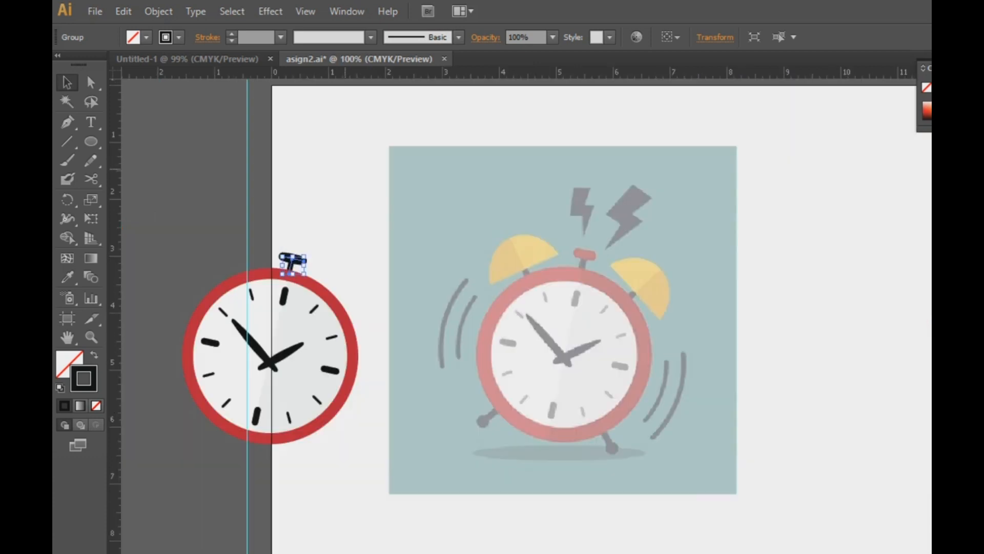
pyautogui.click(340, 235)
pyautogui.click(302, 257)
pyautogui.click(328, 240)
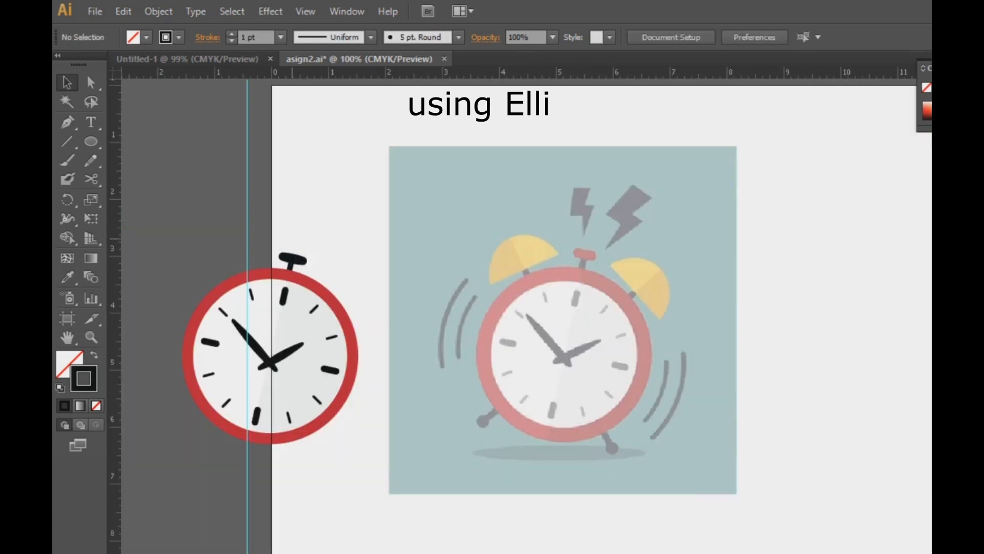
pyautogui.click(297, 259)
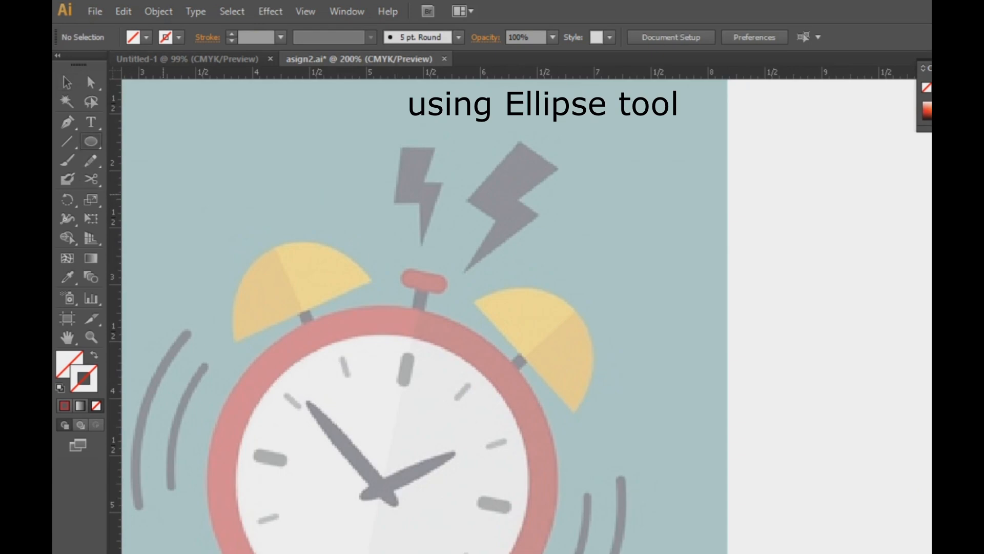
# Step: Try drawing a circle about 1.18 in across, centred at the base of the reference clock's left bell
pyautogui.click(91, 141)
pyautogui.click(165, 179)
pyautogui.moveTo(304, 309); pyautogui.dragTo(370, 375)
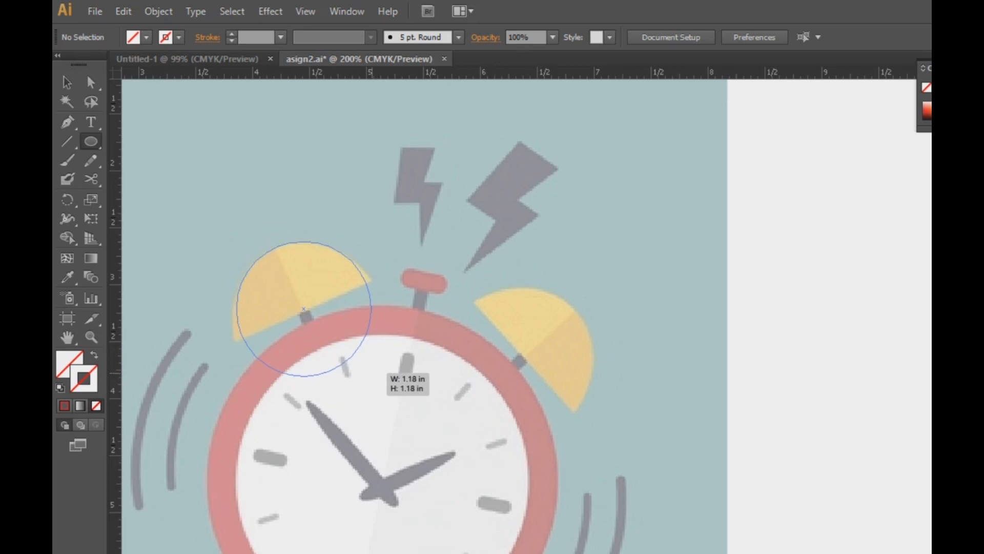
pyautogui.moveTo(370, 375); pyautogui.dragTo(370, 375)
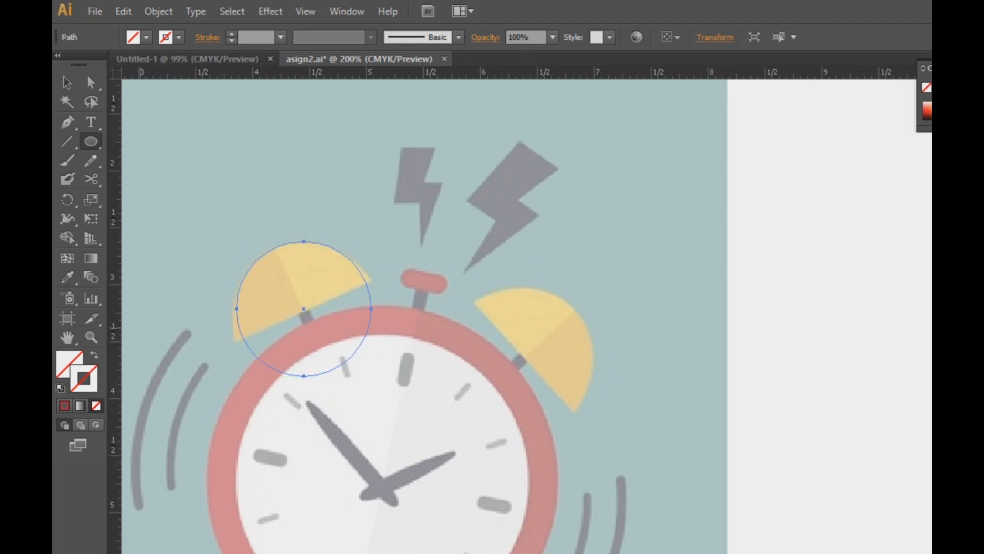
# Step: Cut the circle at the left bell's two lower corners with the Scissors tool and remove the lower arc
pyautogui.click(64, 78)
pyautogui.press('c')
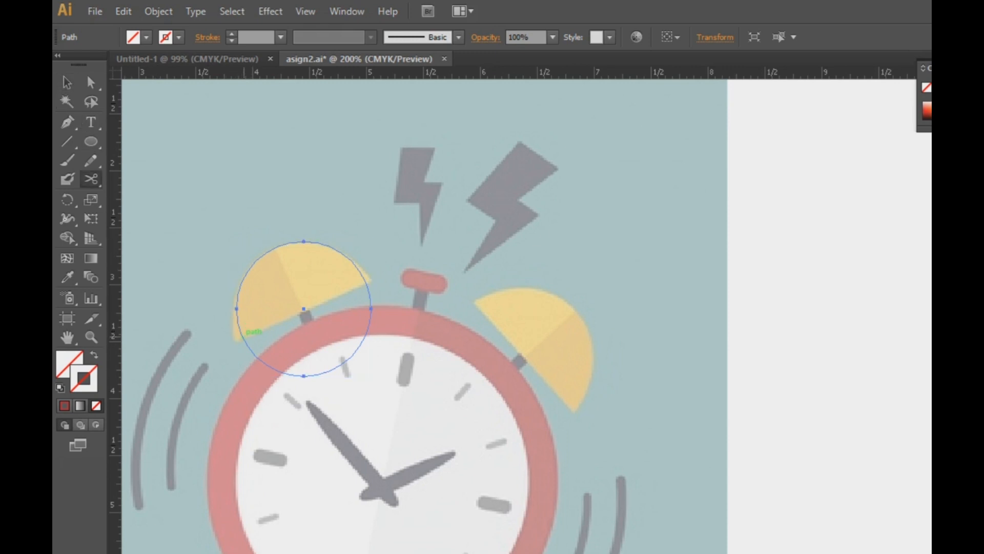
pyautogui.click(242, 334)
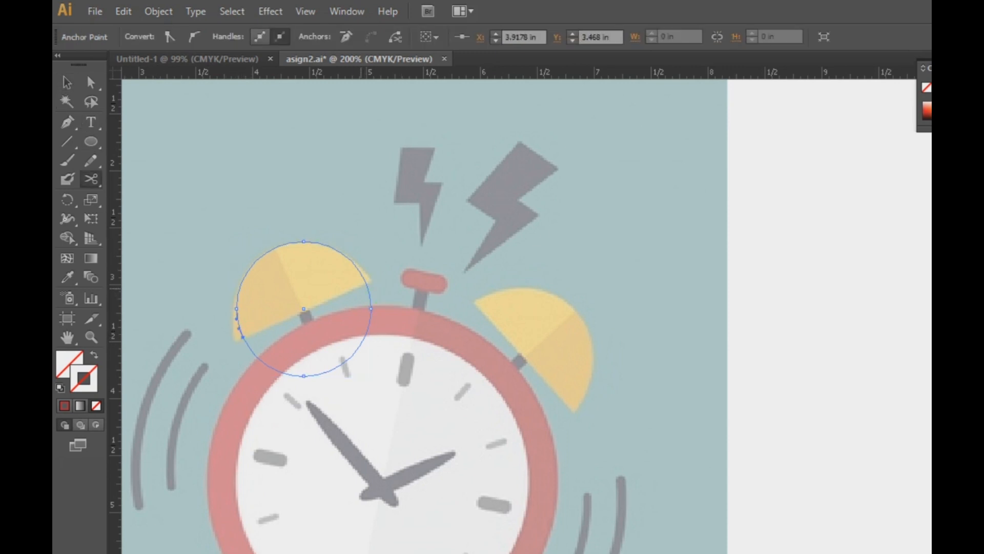
pyautogui.click(367, 283)
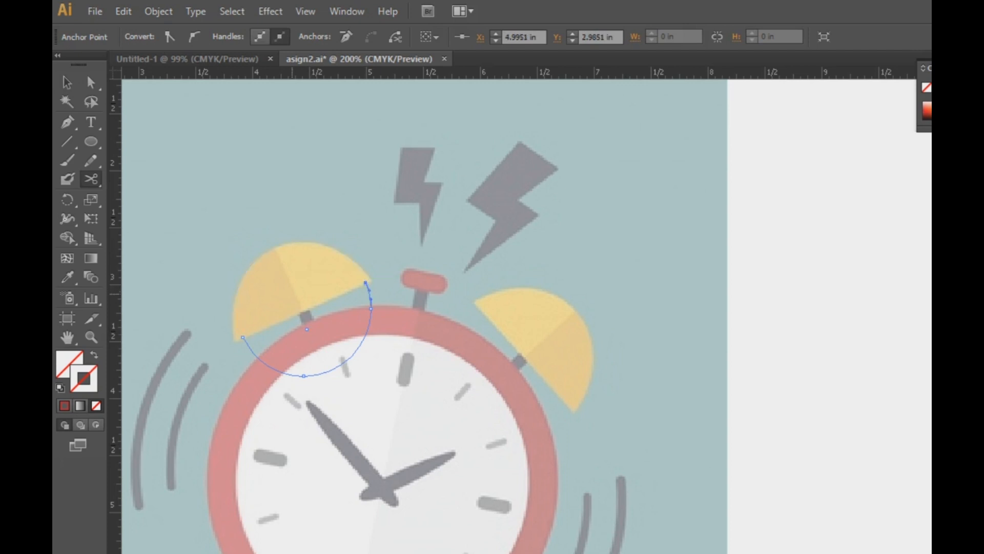
pyautogui.click(67, 82)
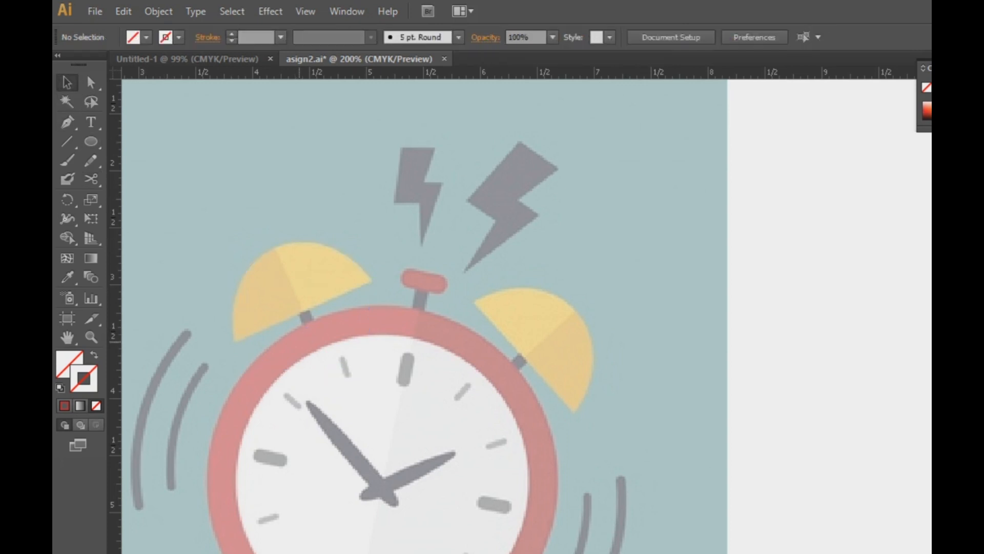
pyautogui.moveTo(307, 376); pyautogui.dragTo(302, 337)
pyautogui.press('a')
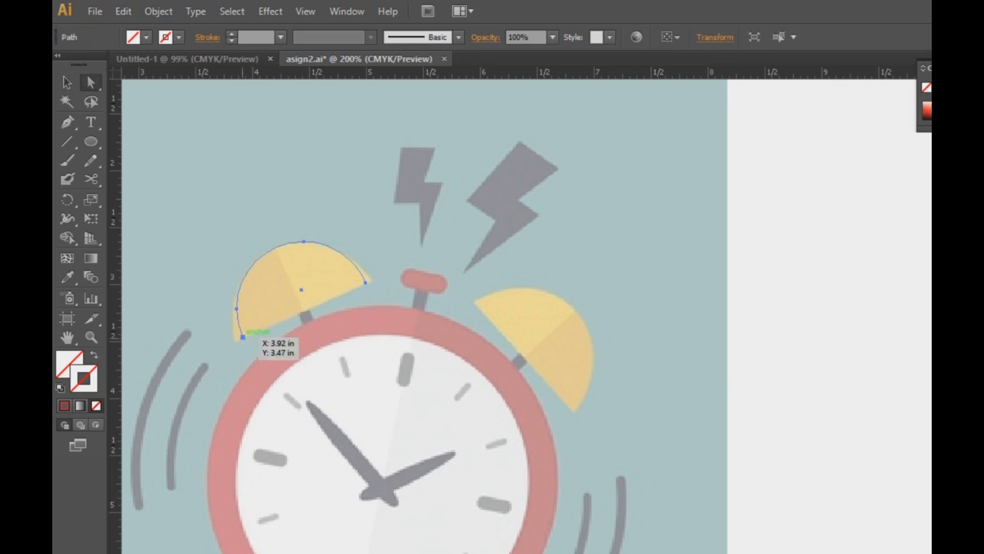
# Step: Try nudging the arc's lower-left end onto the bell's corner, undo the nudges, and delete the whole arc
pyautogui.click(243, 337)
pyautogui.press('Left')
pyautogui.press('Left')
pyautogui.press('Down')
pyautogui.press('Left')
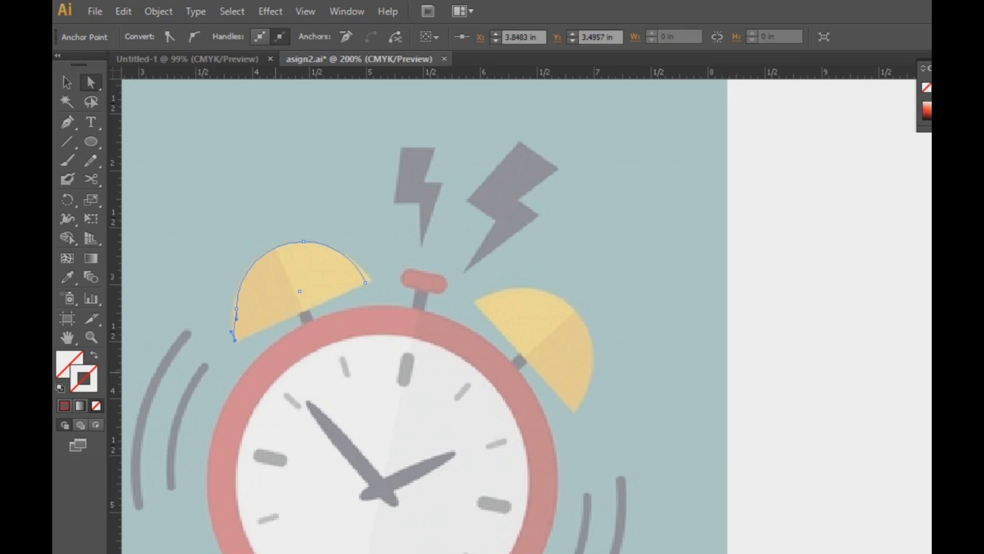
pyautogui.hotkey('ctrl', 'z')
pyautogui.hotkey('ctrl', 'z')
pyautogui.press('Delete')
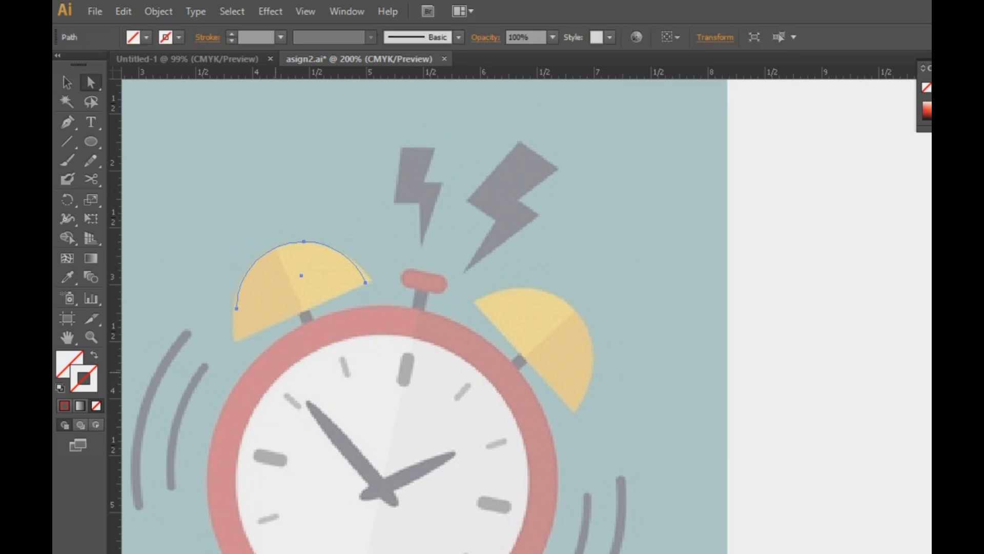
pyautogui.press('Delete')
# Step: Trace the left bell's dome with the Pen tool from its lower-left to its right corner, and adjust the middle anchor's handle to fit the curve
pyautogui.press('p')
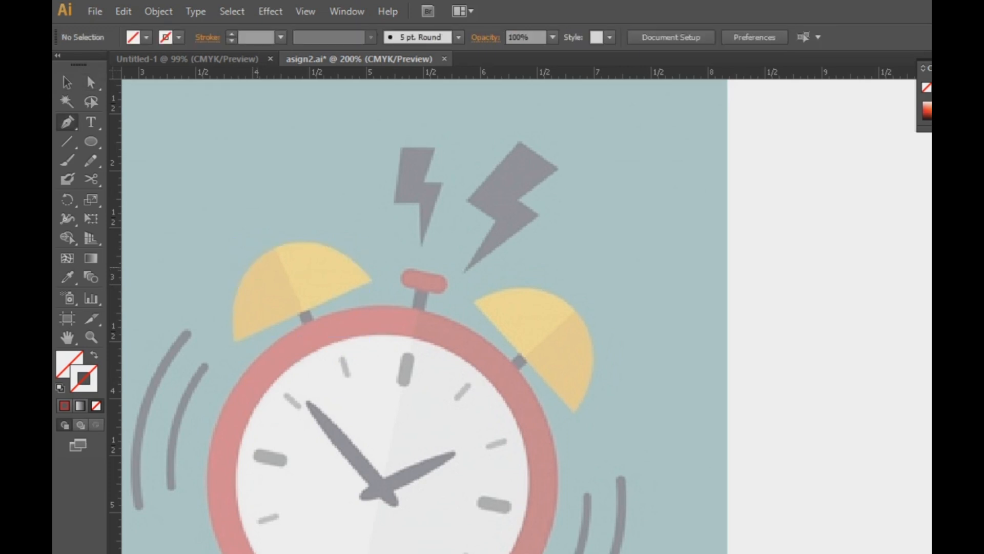
pyautogui.moveTo(235, 340); pyautogui.dragTo(326, 218)
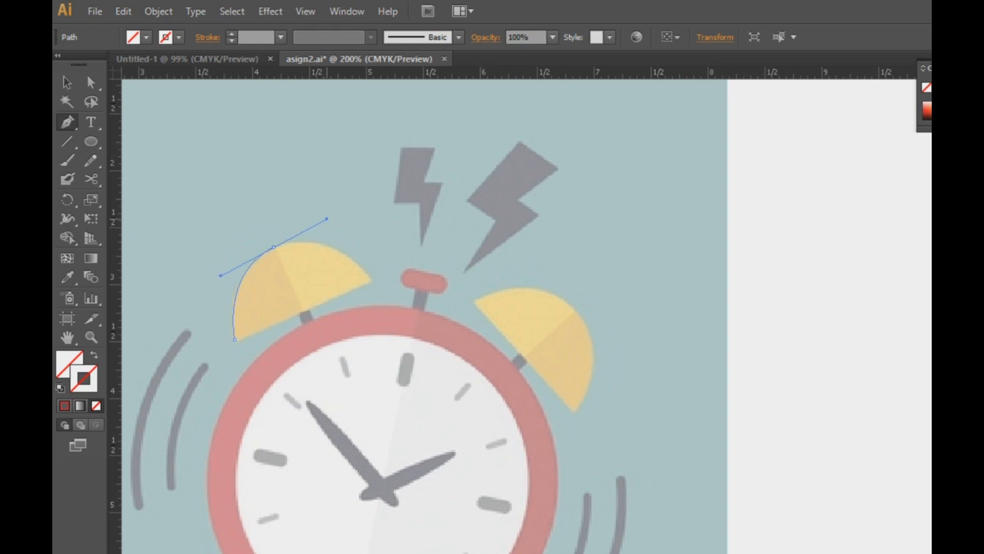
pyautogui.click(372, 278)
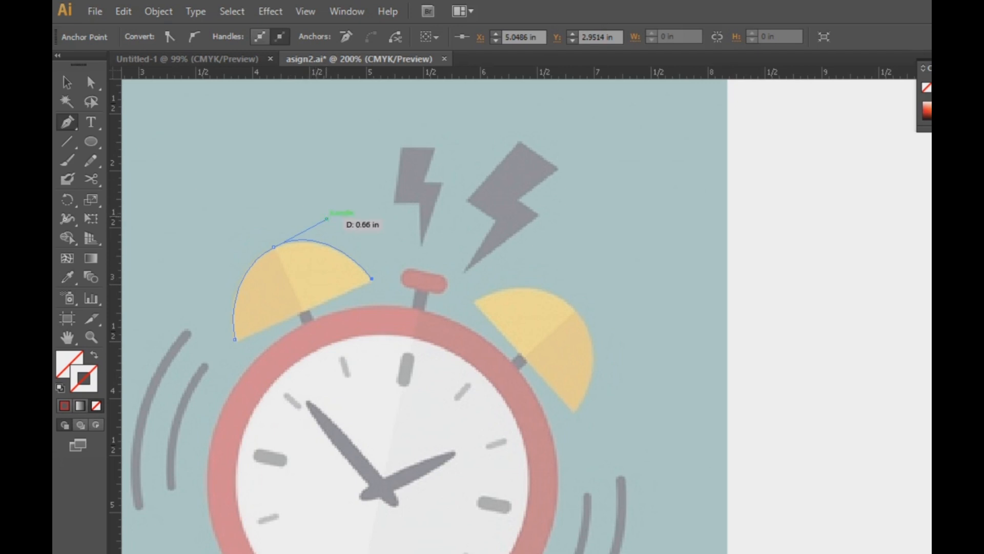
pyautogui.press('a')
pyautogui.moveTo(327, 219); pyautogui.dragTo(327, 224)
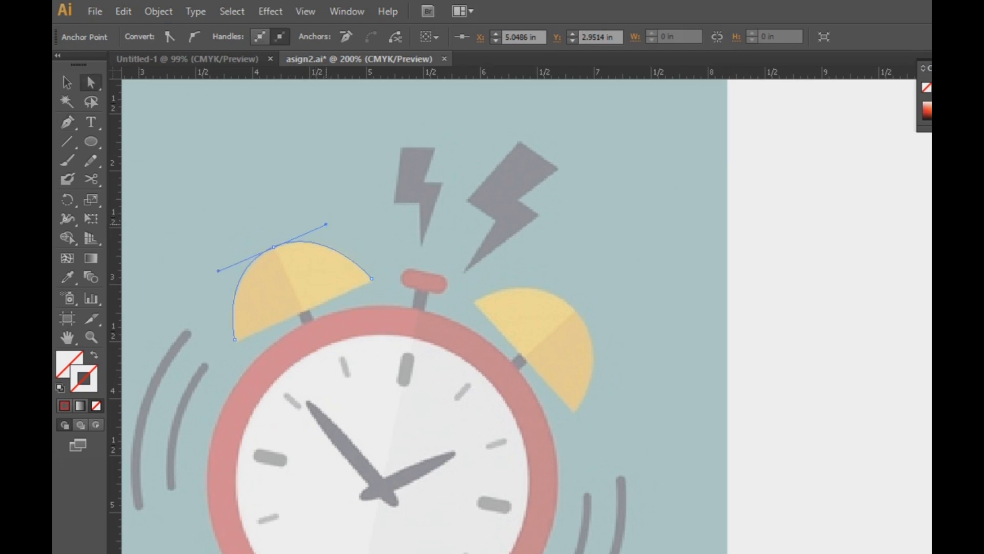
pyautogui.click(67, 83)
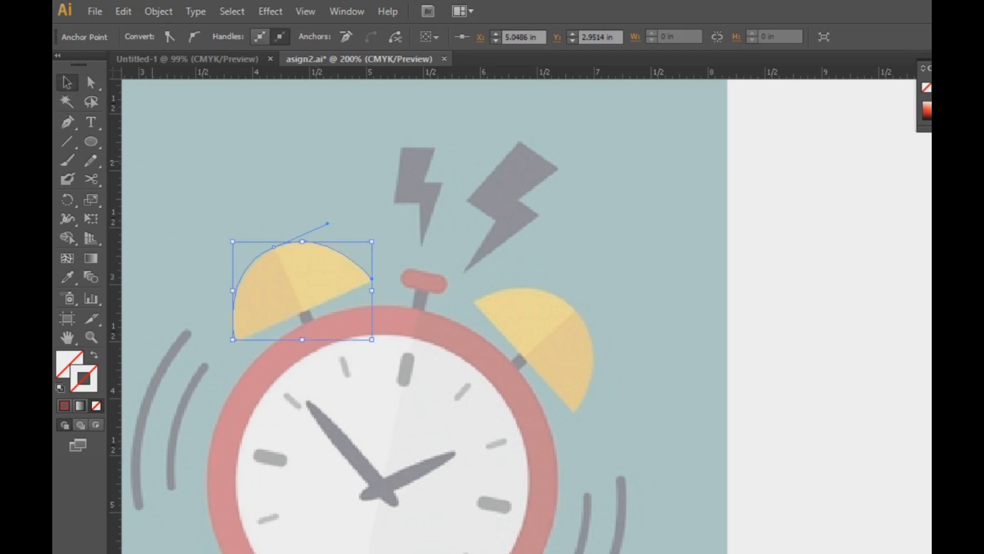
# Step: Move the traced left bell dome path horizontally off the artboard onto the blank canvas beside the reference
pyautogui.click(245, 236)
pyautogui.doubleClick(276, 246)
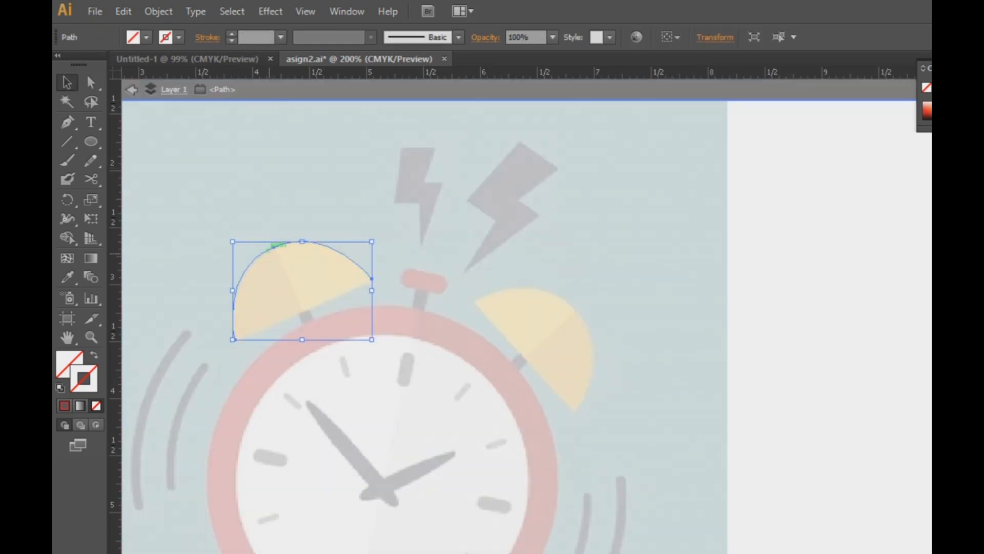
pyautogui.press('Escape')
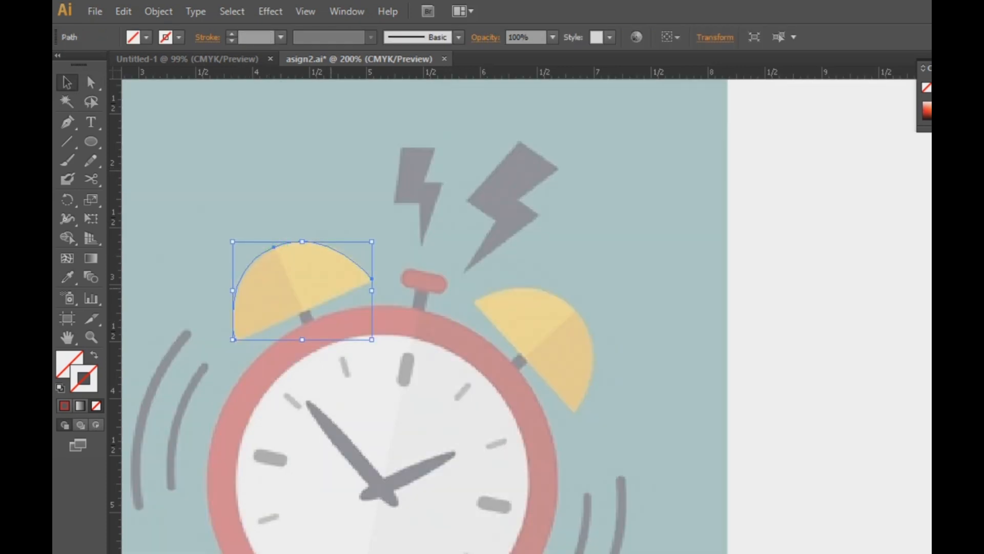
pyautogui.moveTo(274, 246); pyautogui.dragTo(811, 245)
pyautogui.click(766, 360)
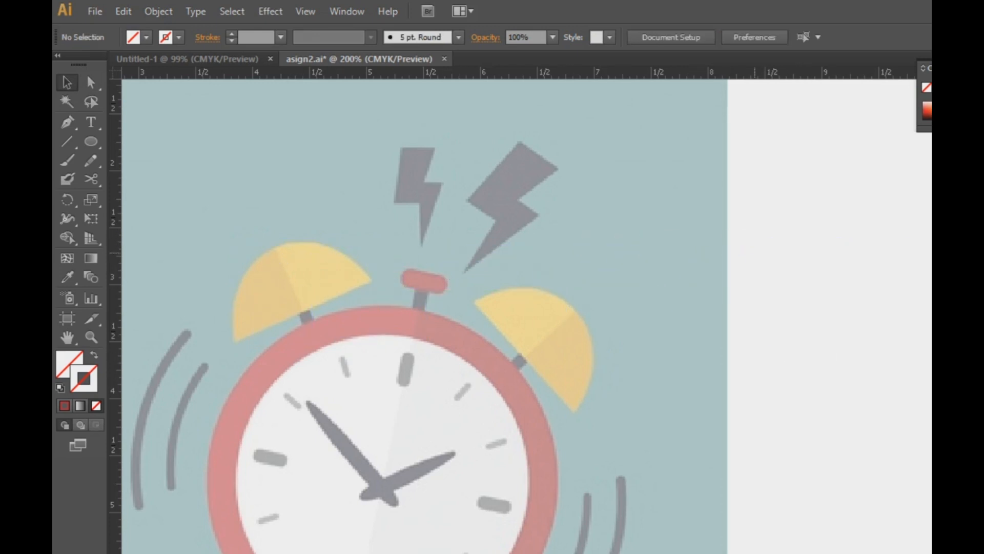
pyautogui.click(790, 260)
# Step: Fill the dome with the light yellow sampled from the reference's left bell using the Eyedropper tool
pyautogui.press('i')
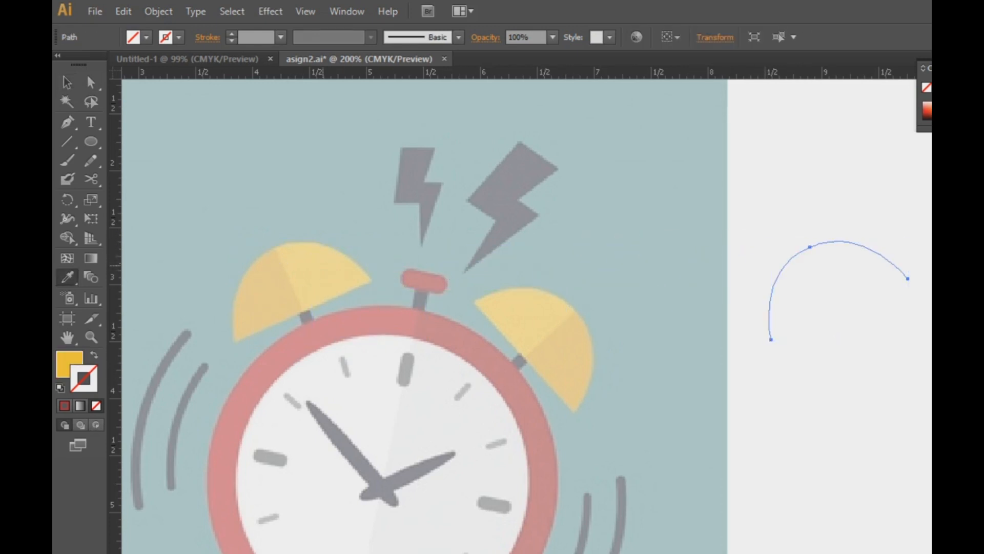
pyautogui.click(323, 264)
pyautogui.click(67, 82)
pyautogui.click(799, 394)
pyautogui.click(819, 304)
pyautogui.rightClick(820, 304)
pyautogui.click(855, 413)
pyautogui.click(841, 403)
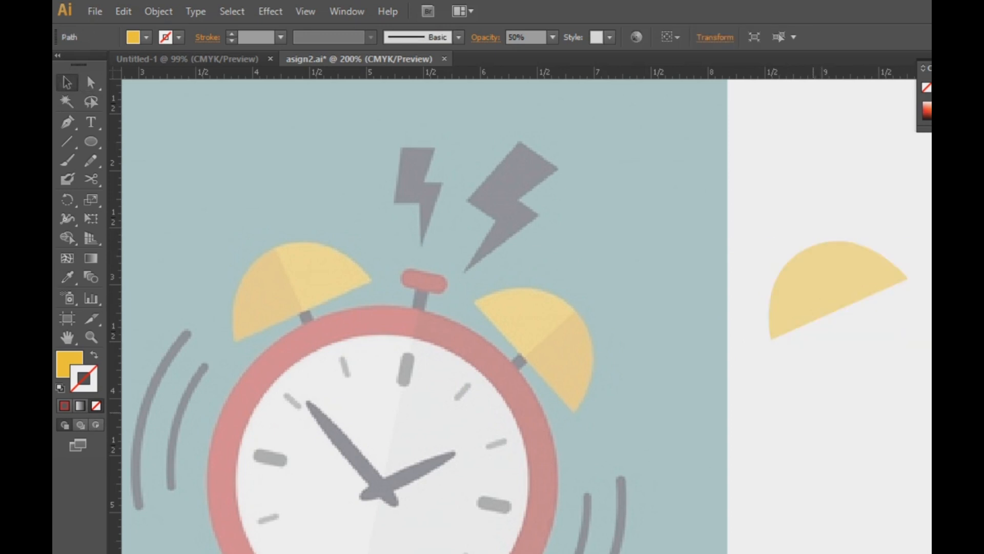
# Step: Duplicate the dome onto the reference's left bell, cut the copy at its top anchor and base midpoint, and delete its lighter-side half
pyautogui.click(790, 288)
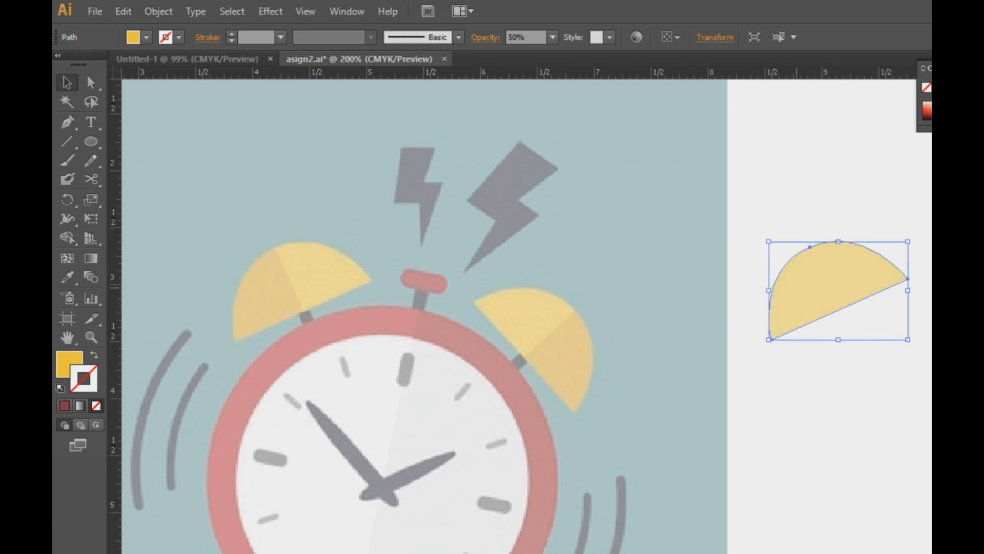
pyautogui.moveTo(821, 307); pyautogui.dragTo(285, 307)
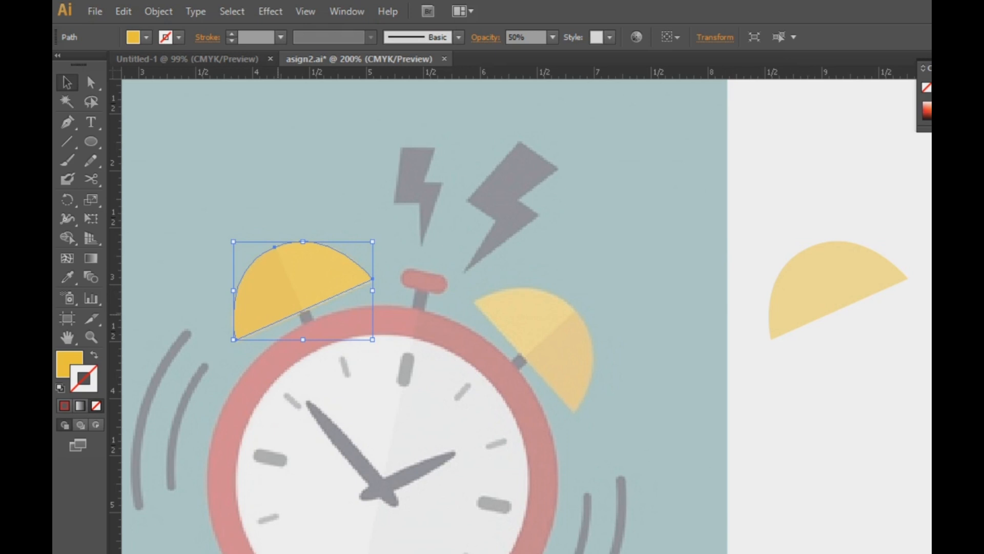
pyautogui.press('c')
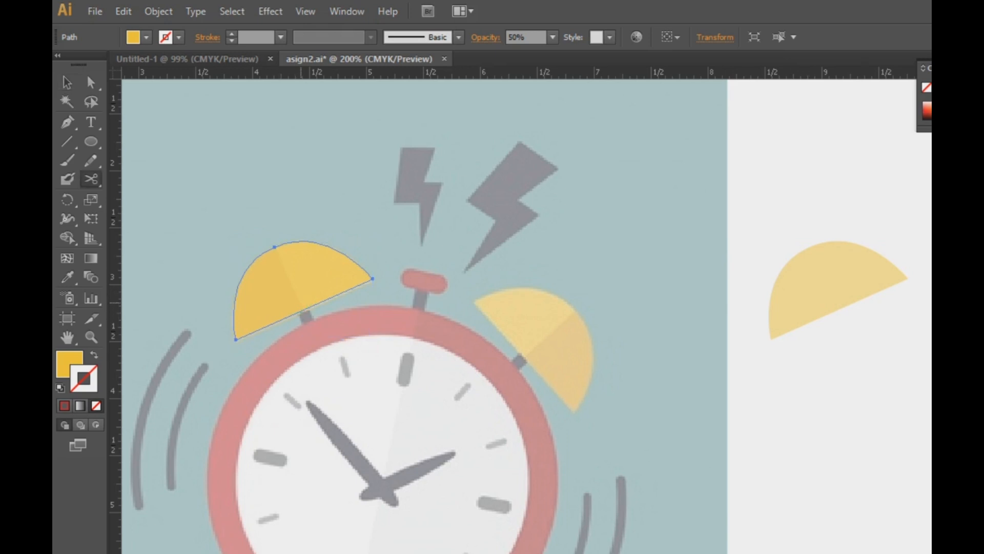
pyautogui.click(275, 247)
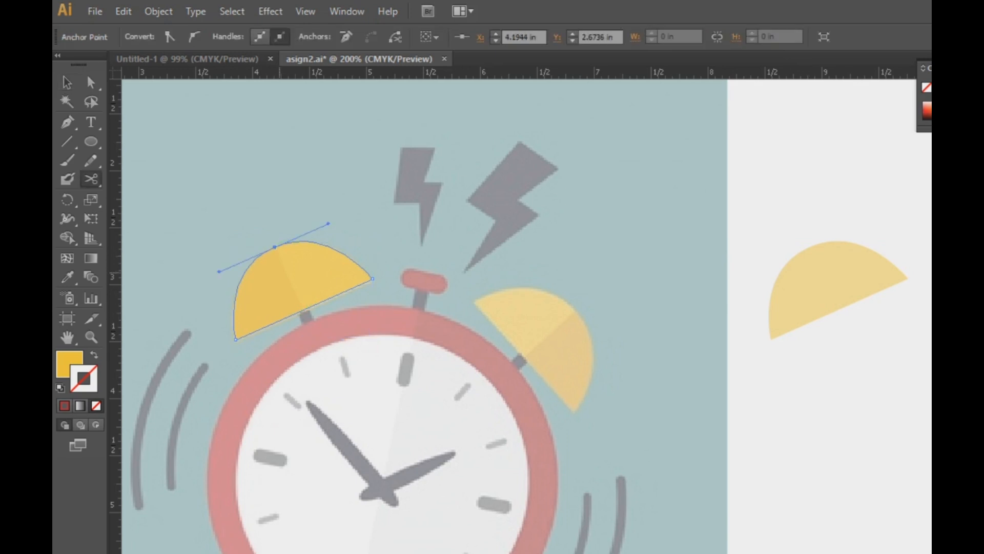
pyautogui.click(305, 309)
pyautogui.click(67, 83)
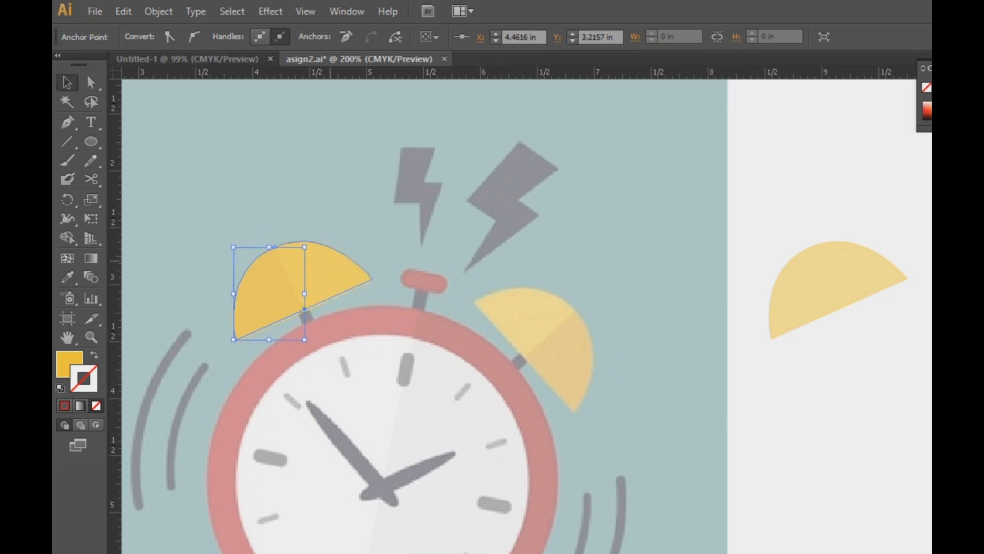
pyautogui.click(338, 253)
pyautogui.press('Delete')
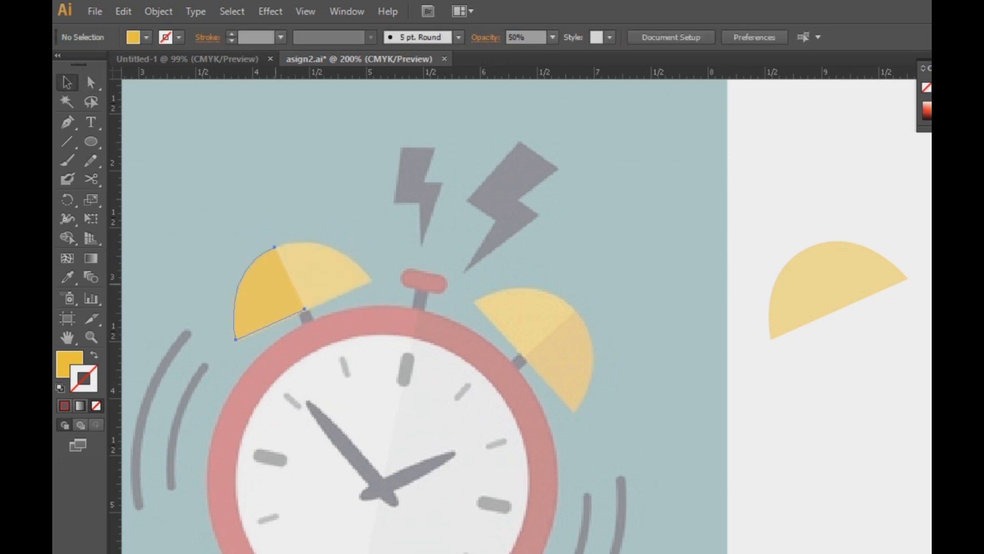
# Step: Move the remaining half onto the off-artboard dome and fill it with the darker yellow sampled from the reference bell's shaded side
pyautogui.click(276, 284)
pyautogui.moveTo(234, 294); pyautogui.dragTo(769, 294)
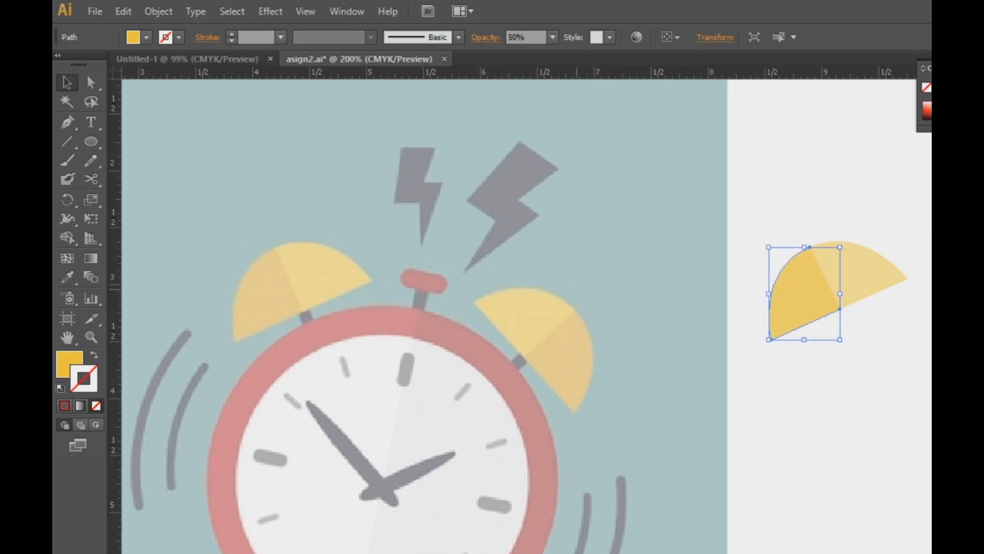
pyautogui.press('i')
pyautogui.click(263, 290)
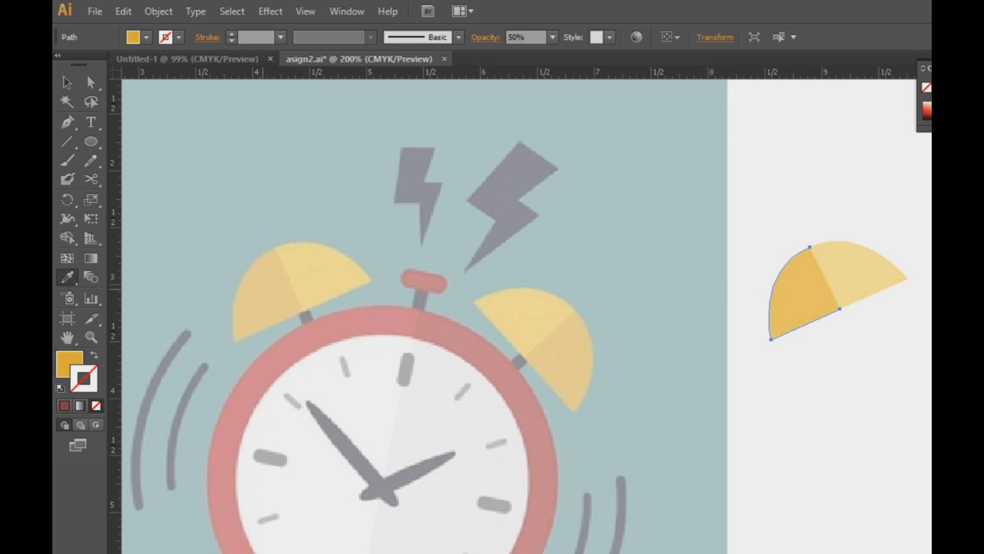
pyautogui.click(67, 83)
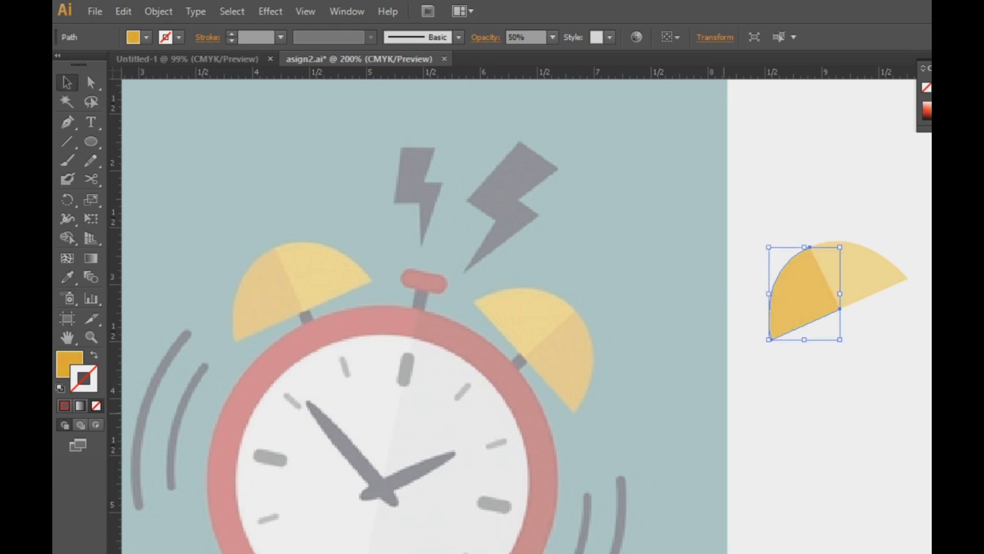
# Step: Set both dome shapes to 100% opacity and move them together onto the reference's left bell
pyautogui.click(864, 431)
pyautogui.moveTo(900, 371); pyautogui.dragTo(792, 274)
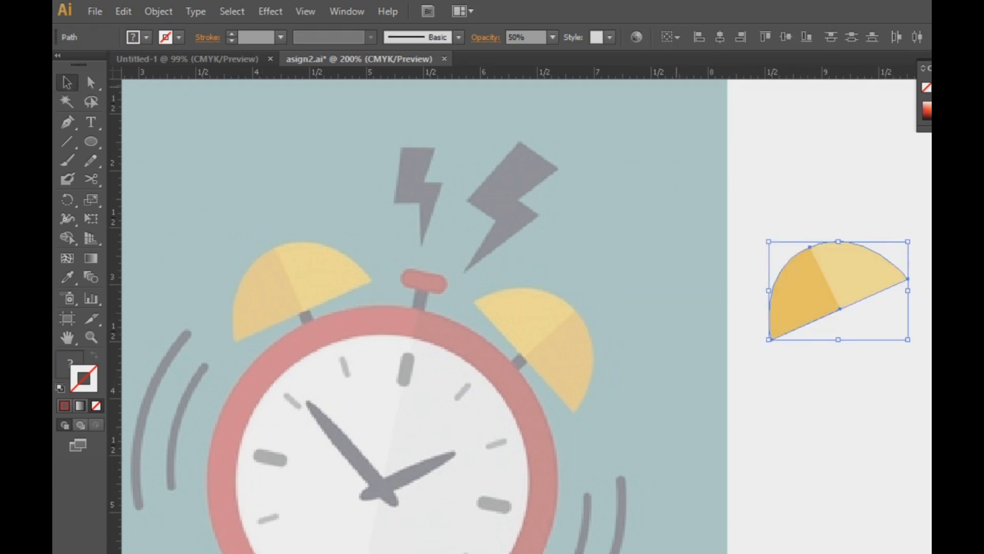
pyautogui.click(553, 37)
pyautogui.click(570, 227)
pyautogui.moveTo(884, 321); pyautogui.dragTo(305, 290)
pyautogui.rightClick(296, 277)
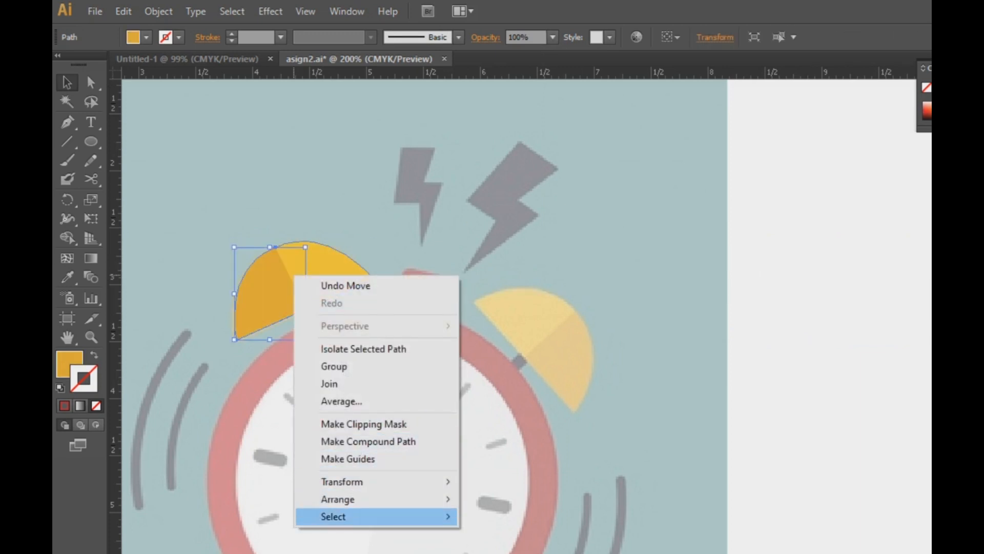
pyautogui.moveTo(359, 499)
pyautogui.moveTo(359, 481)
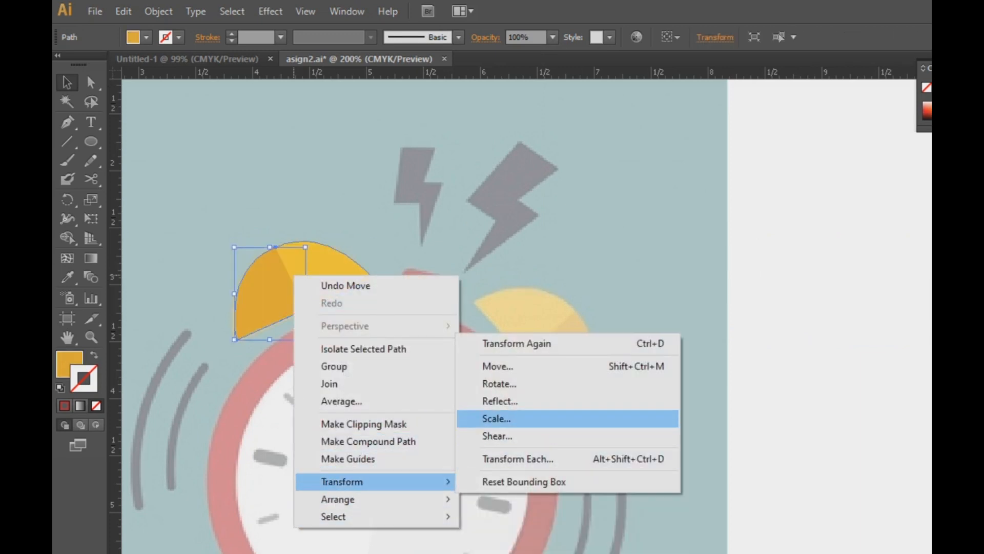
pyautogui.click(500, 401)
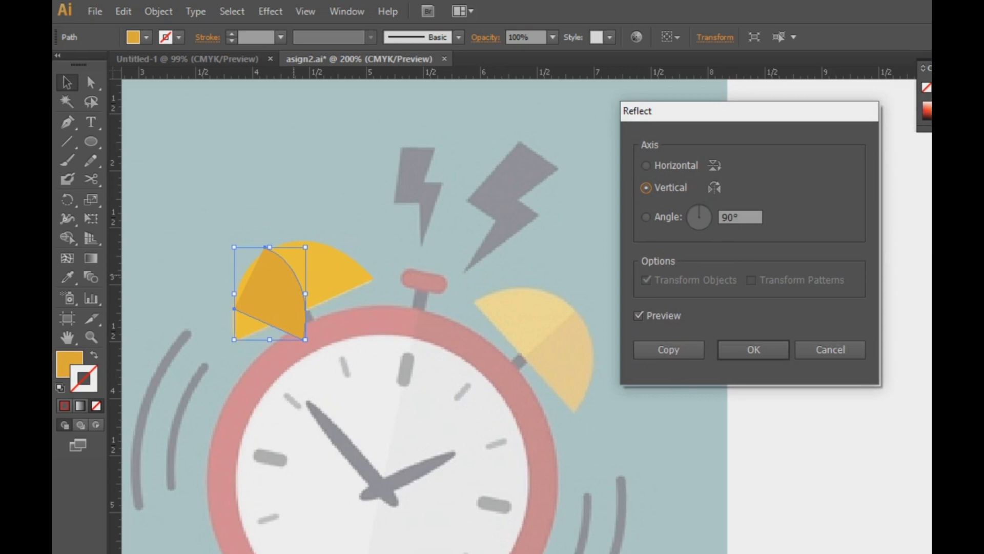
pyautogui.click(831, 349)
# Step: Select both left bell shapes and create a copy of them reflected across the vertical axis
pyautogui.moveTo(309, 206); pyautogui.dragTo(363, 268)
pyautogui.rightClick(270, 282)
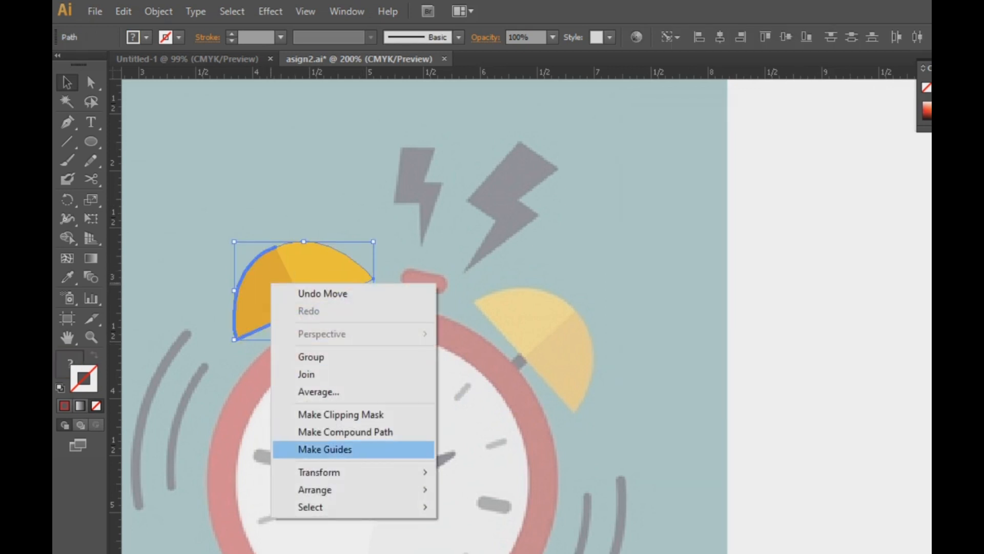
pyautogui.moveTo(319, 472)
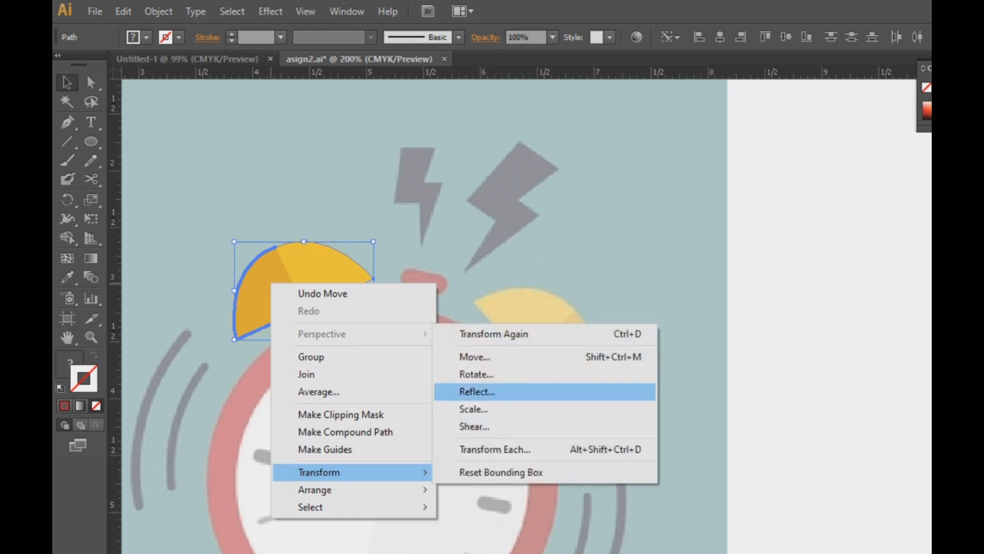
pyautogui.click(479, 392)
pyautogui.click(668, 349)
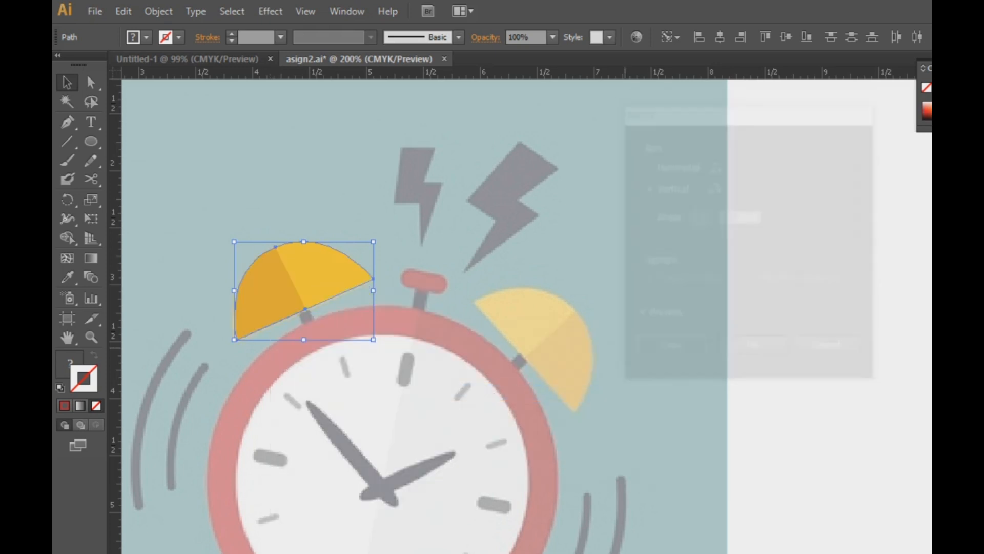
# Step: Move the mirrored bell onto the reference's right bell, rotate it clockwise to match the tilt, and nudge it into alignment
pyautogui.moveTo(317, 290); pyautogui.dragTo(556, 310)
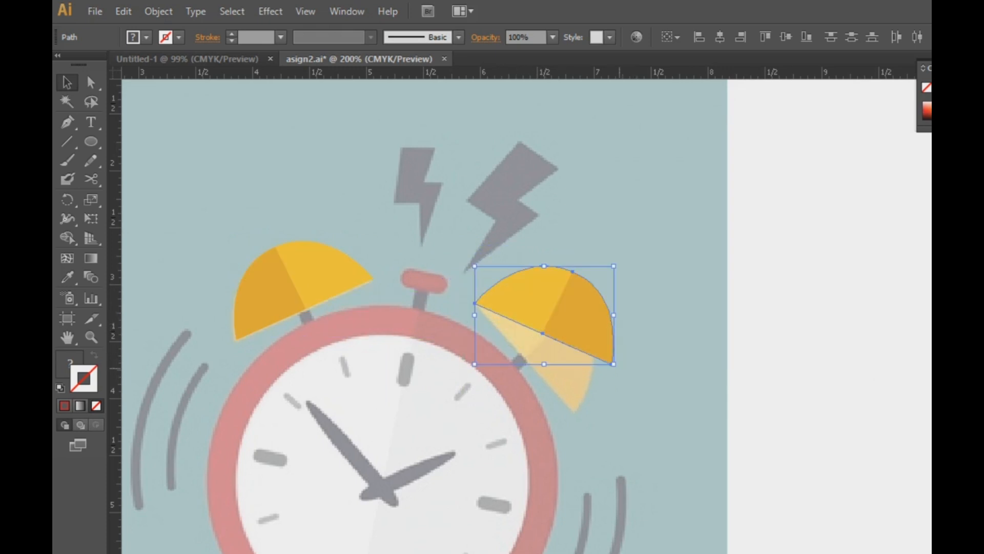
pyautogui.moveTo(621, 370); pyautogui.dragTo(599, 395)
pyautogui.moveTo(536, 306); pyautogui.dragTo(526, 333)
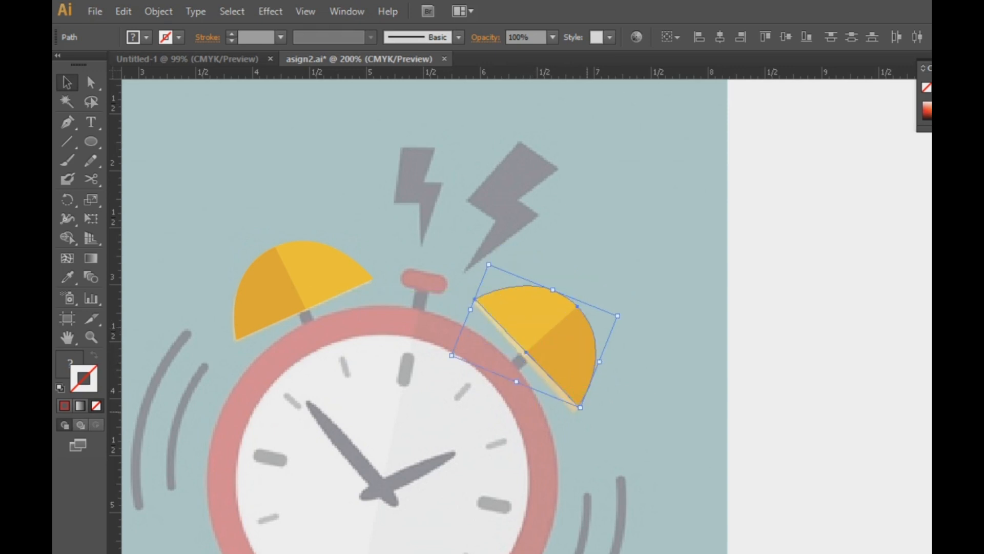
pyautogui.moveTo(574, 338); pyautogui.dragTo(560, 353)
pyautogui.click(610, 308)
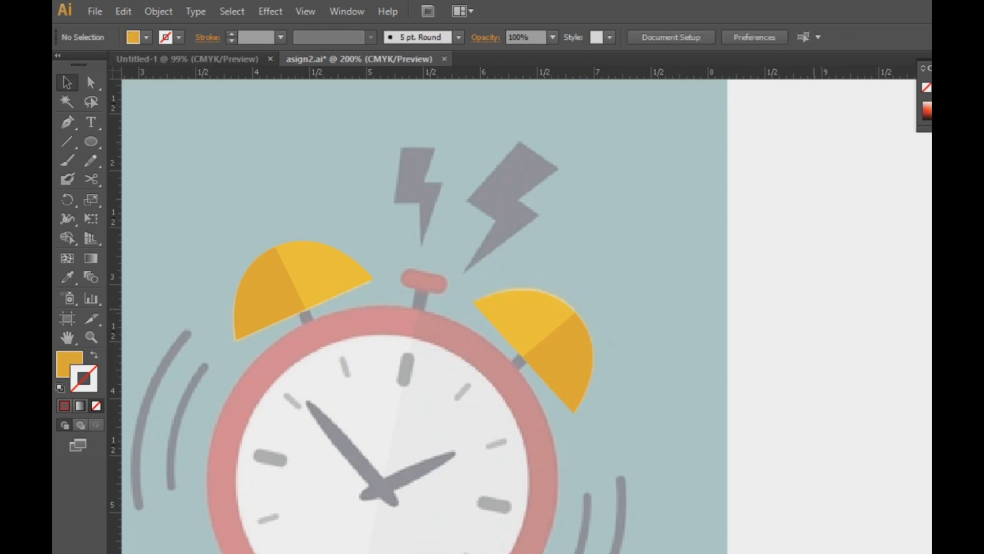
pyautogui.click(531, 336)
pyautogui.press('Up')
pyautogui.click(451, 287)
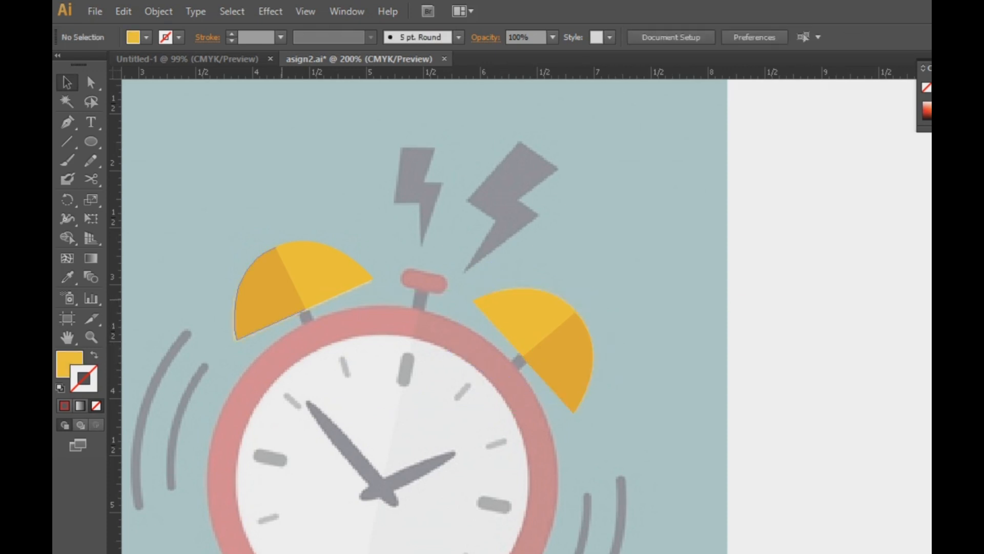
# Step: Group the light and dark shapes of the left bell
pyautogui.click(279, 288)
pyautogui.moveTo(348, 209); pyautogui.dragTo(268, 279)
pyautogui.rightClick(268, 279)
pyautogui.click(297, 353)
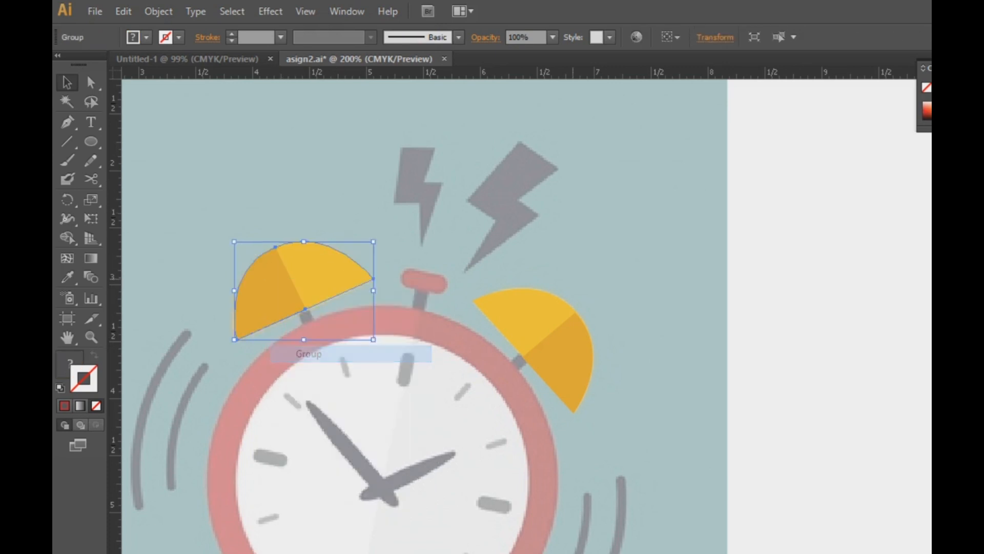
# Step: Group the light and dark shapes of the right bell
pyautogui.click(740, 267)
pyautogui.moveTo(774, 275); pyautogui.dragTo(526, 334)
pyautogui.rightClick(538, 319)
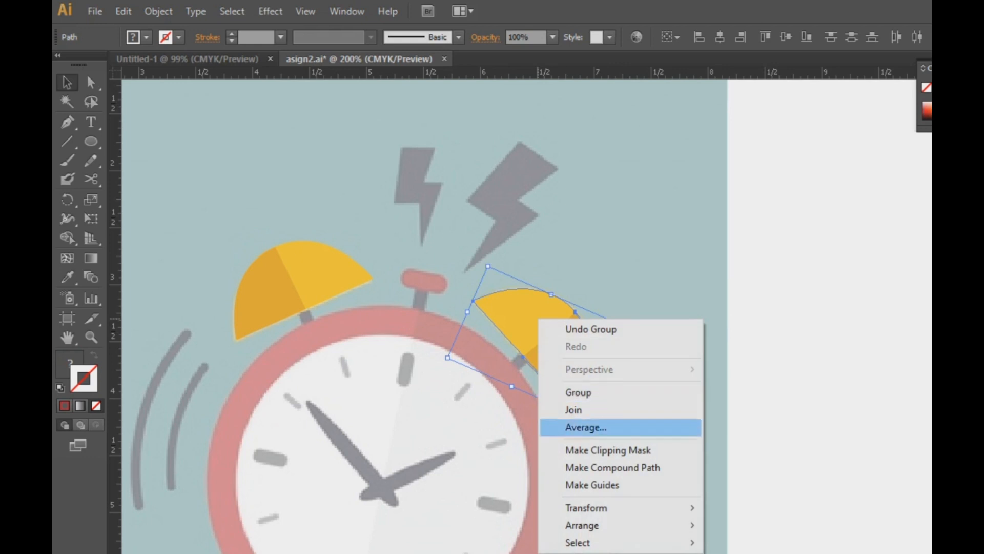
pyautogui.click(579, 393)
pyautogui.click(639, 359)
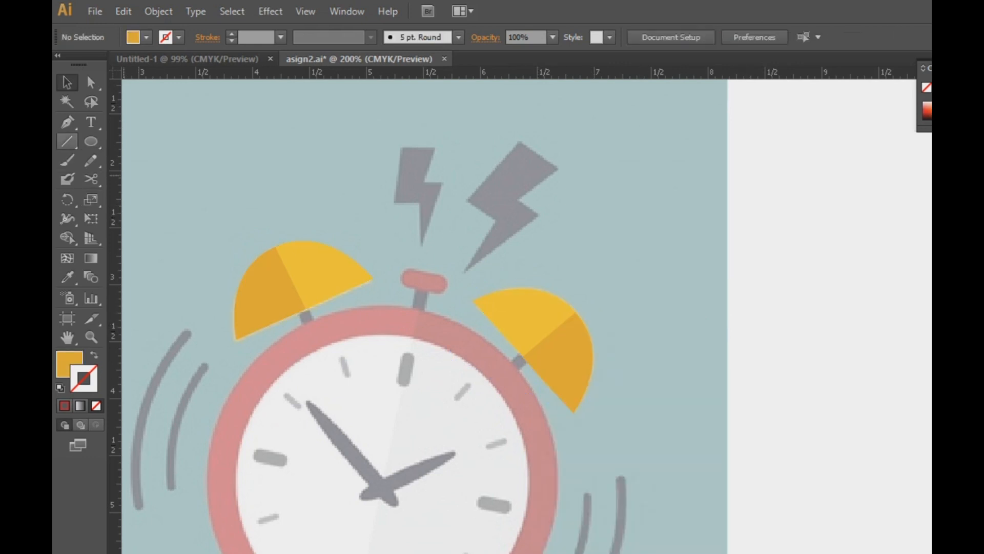
# Step: Draw a short slanted line along the left bell's stem, from the bell's base into the red rim, with the Line Segment tool
pyautogui.doubleClick(67, 141)
pyautogui.click(627, 336)
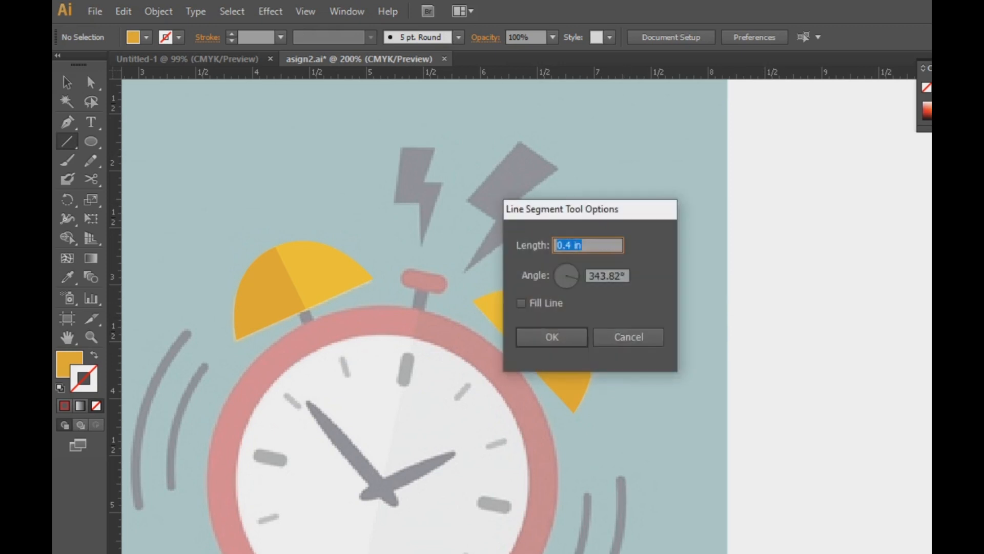
pyautogui.click(627, 336)
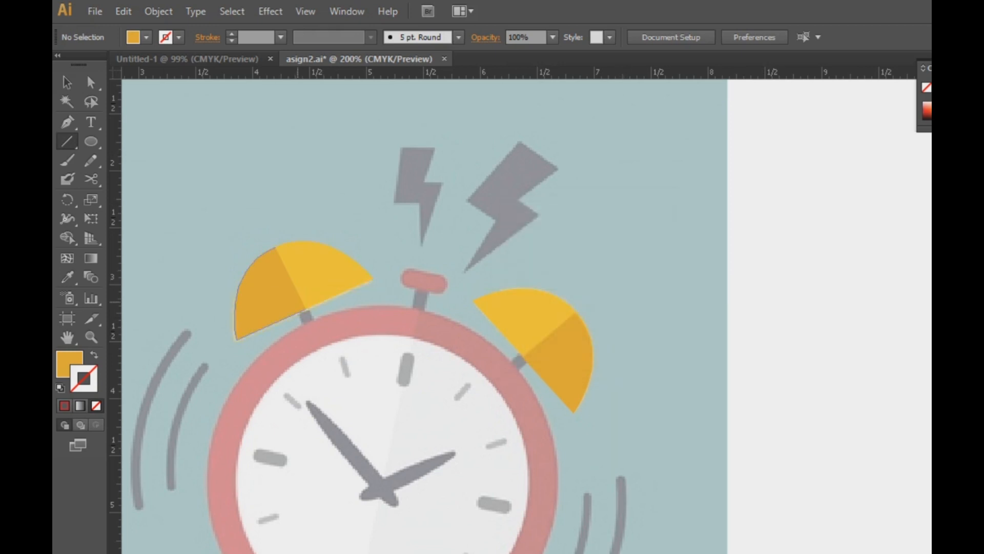
pyautogui.click(298, 302)
pyautogui.click(629, 337)
pyautogui.moveTo(300, 297); pyautogui.dragTo(311, 330)
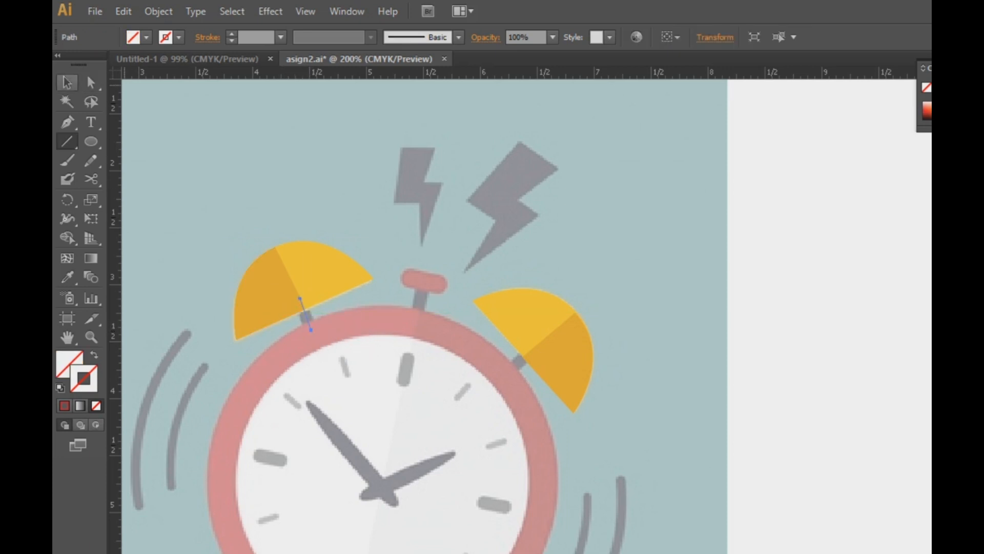
pyautogui.click(67, 82)
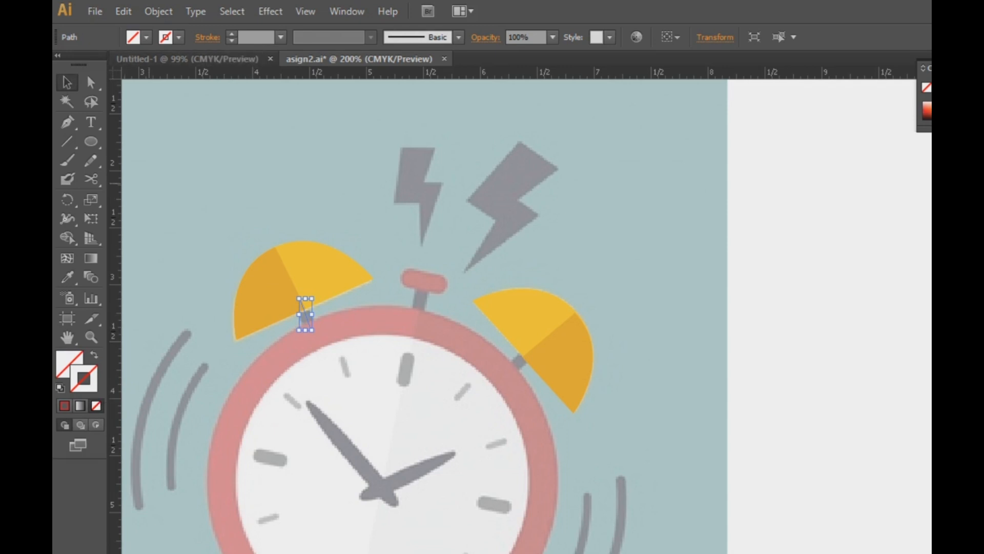
# Step: Give the left bell's stem line a black 6 pt stroke
pyautogui.moveTo(79, 64); pyautogui.dragTo(79, 65)
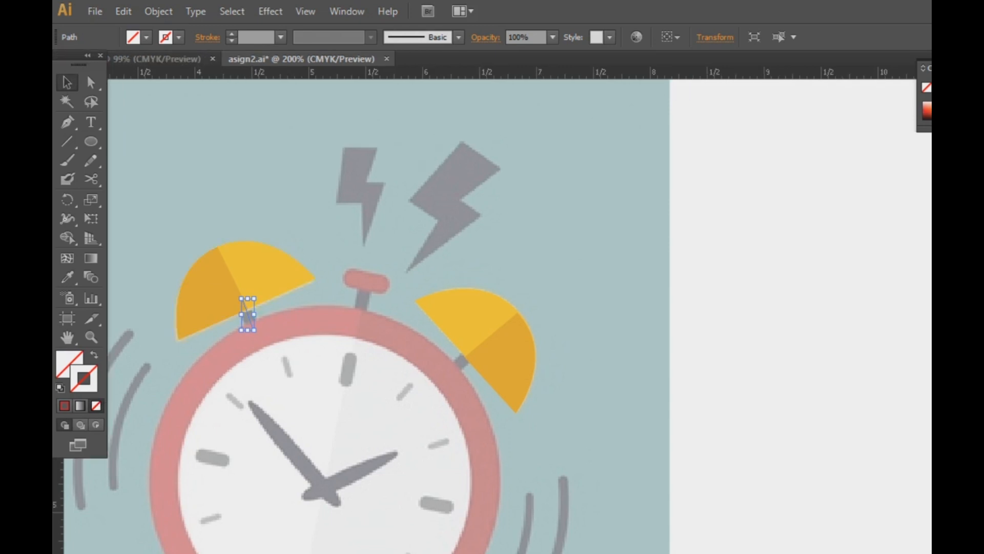
pyautogui.press(',')
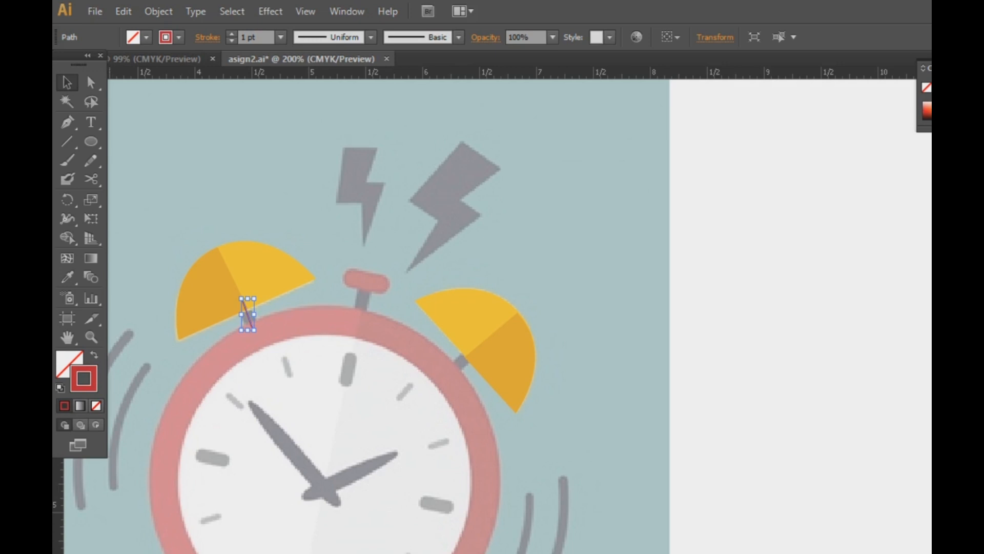
pyautogui.doubleClick(83, 378)
pyautogui.press('Return')
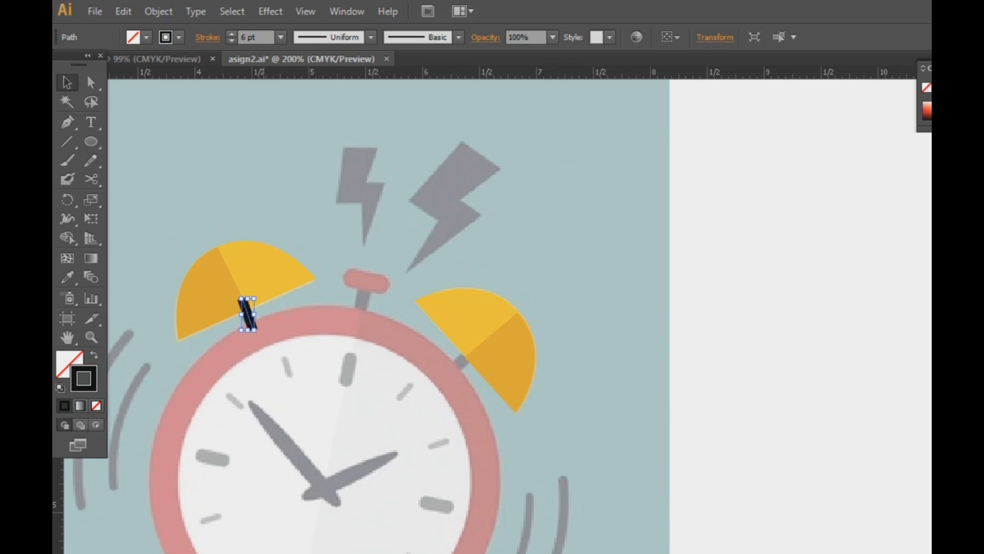
# Step: Draw a black 6 pt line along the right bell's stem, from the bell's base into the red rim, with the Line Segment tool
pyautogui.click(657, 231)
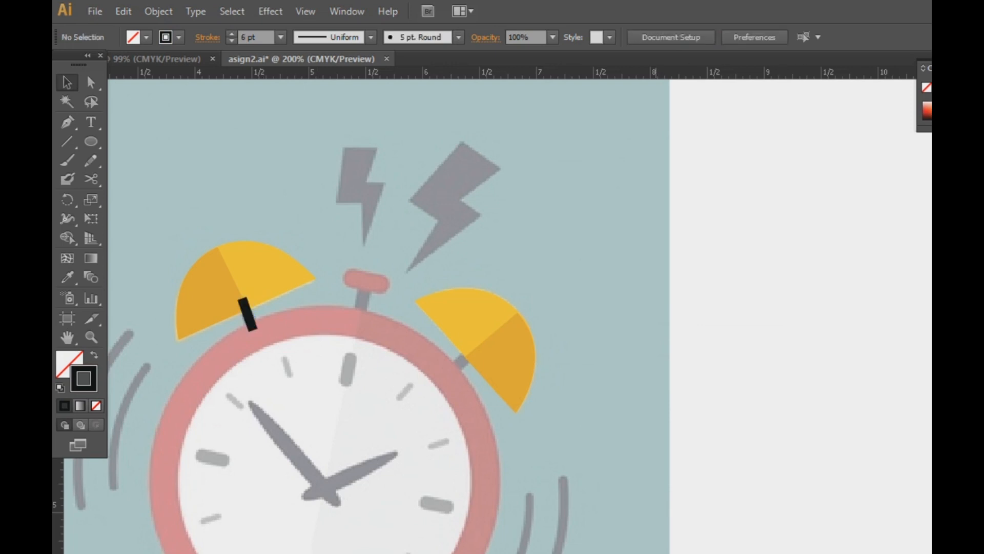
pyautogui.press('\\')
pyautogui.moveTo(475, 350); pyautogui.dragTo(447, 372)
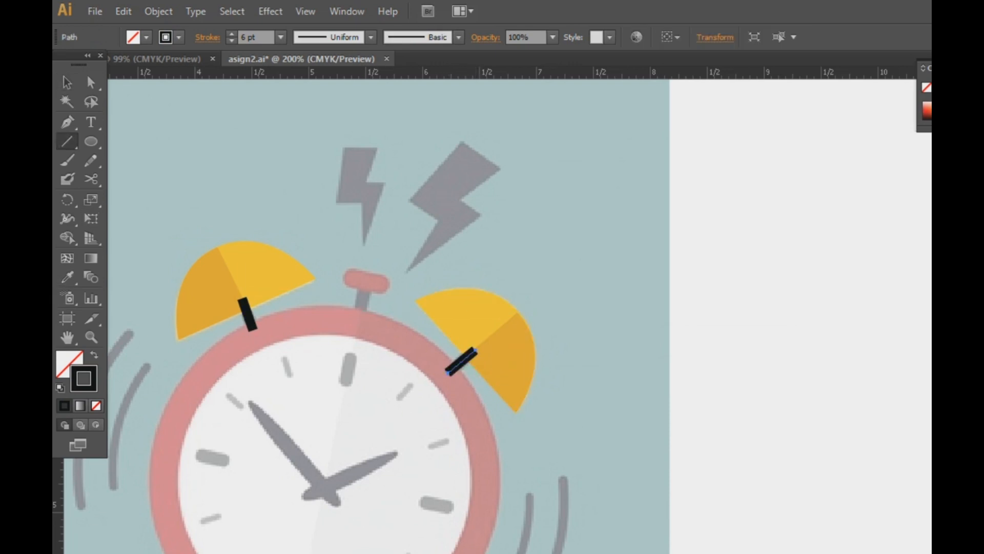
pyautogui.press('v')
pyautogui.click(585, 354)
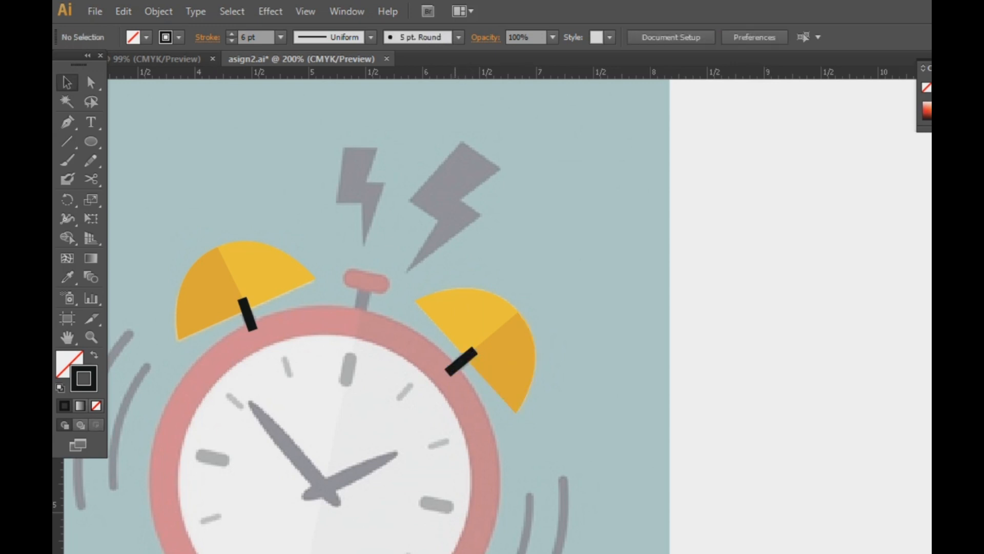
# Step: Send the right bell's stem line backward two levels so it sits behind the yellow bell
pyautogui.click(461, 360)
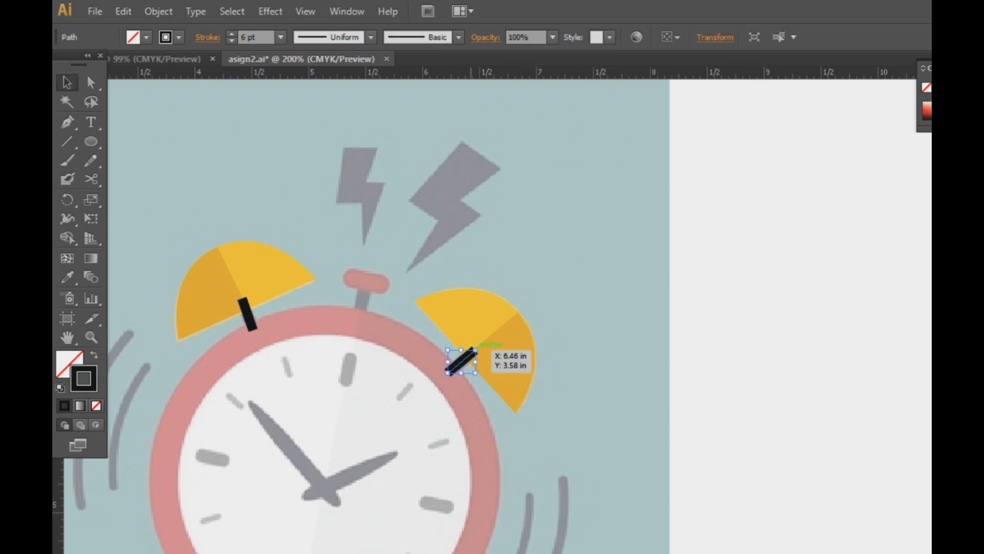
pyautogui.rightClick(466, 357)
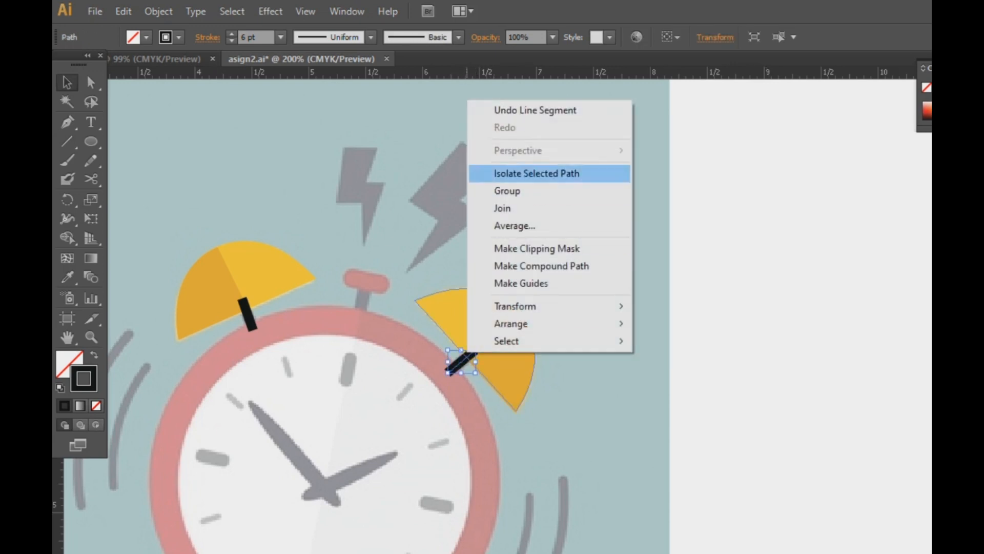
pyautogui.moveTo(512, 324)
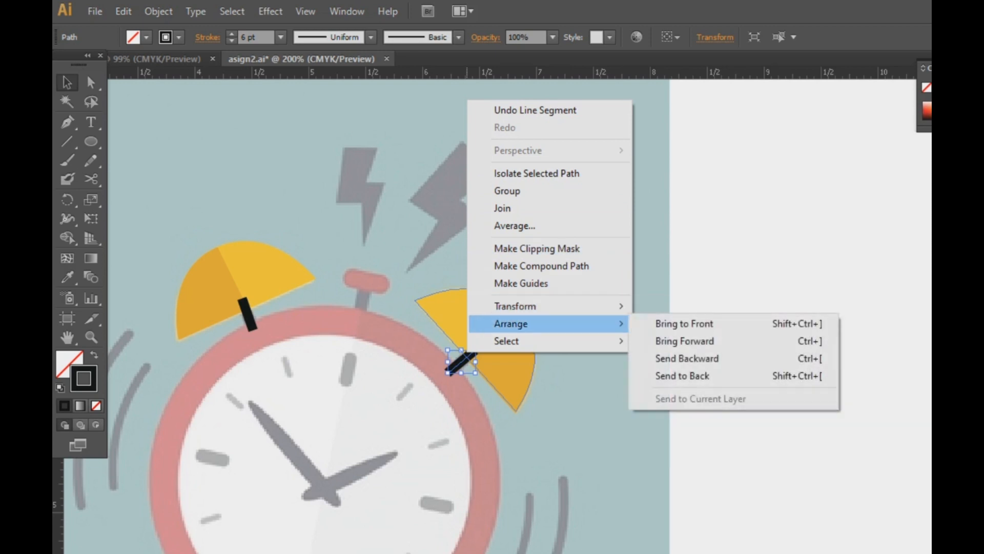
pyautogui.click(687, 358)
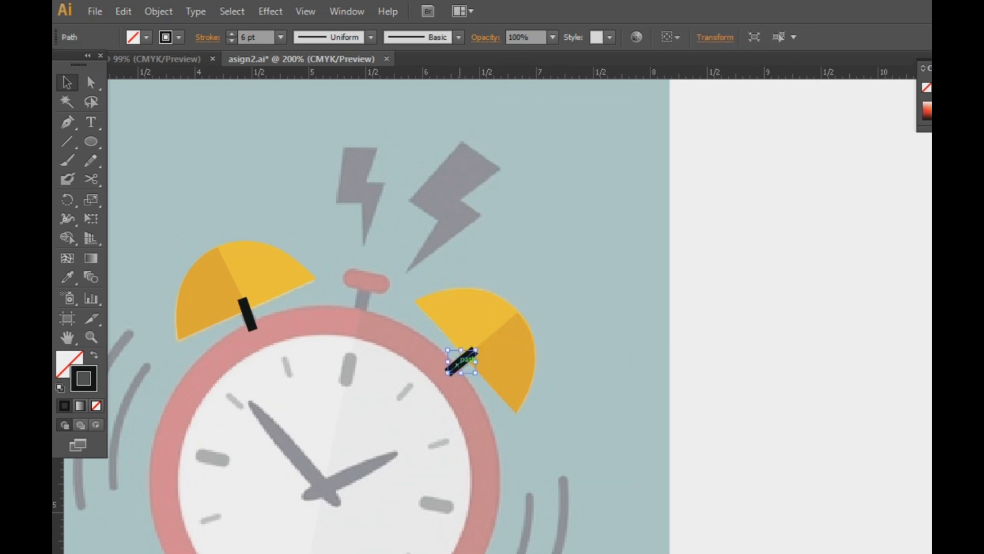
pyautogui.rightClick(461, 365)
pyautogui.moveTo(504, 338)
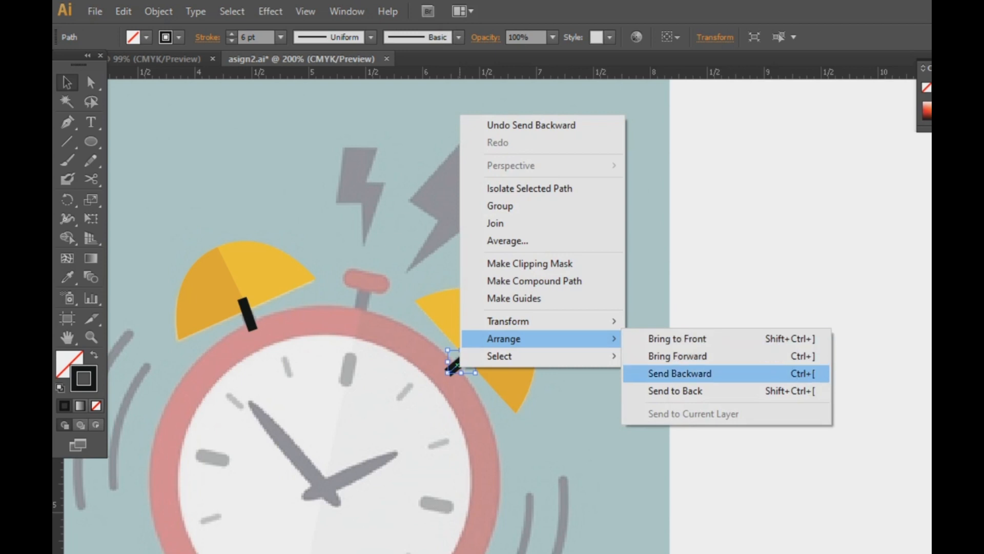
pyautogui.click(680, 373)
pyautogui.hotkey('ctrl', 'shift', 'a')
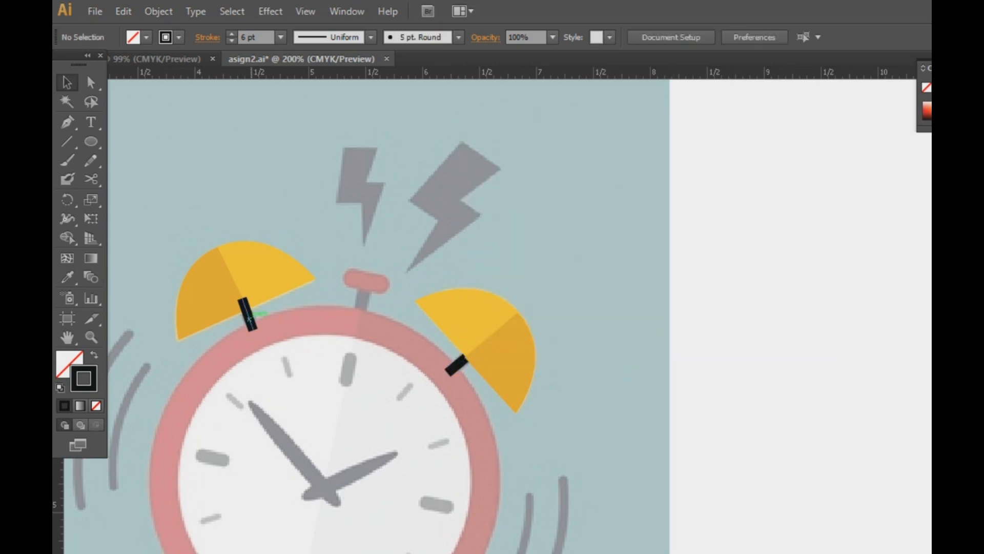
# Step: Send the left bell's stem line backward behind the yellow bell
pyautogui.rightClick(249, 319)
pyautogui.moveTo(307, 542)
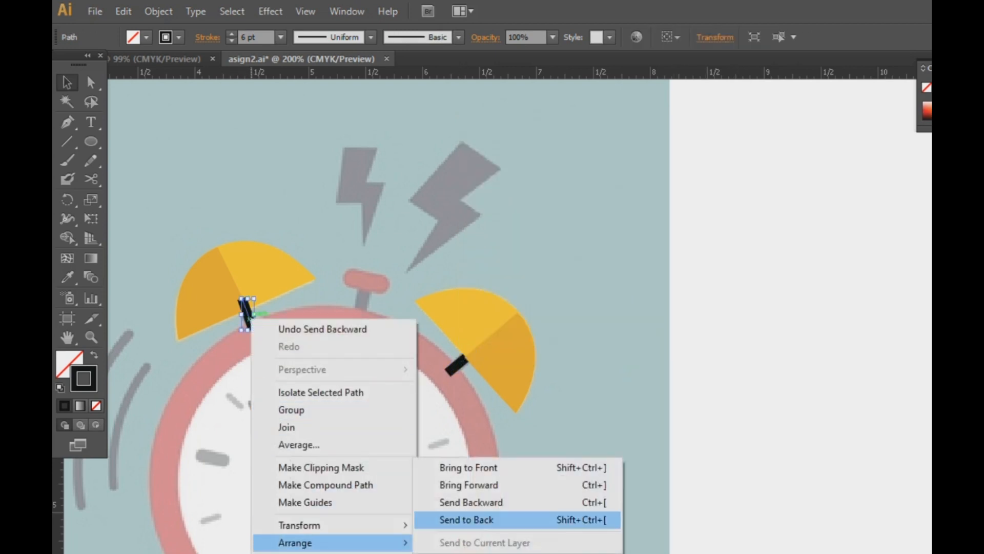
pyautogui.click(470, 502)
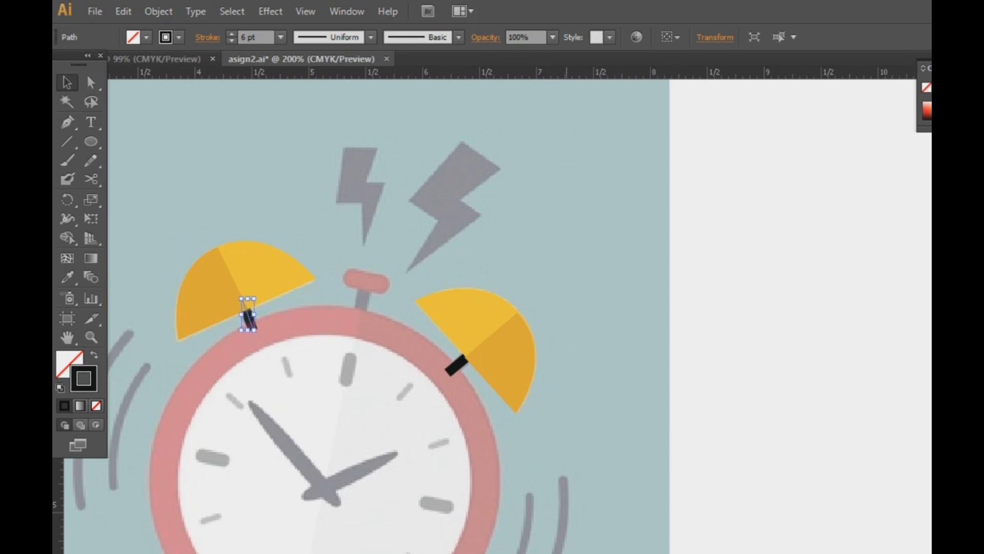
pyautogui.hotkey('ctrl', 'shift', 'a')
# Step: Move both bells and their stems about 5.17 in left, from the reference image onto the redrawn clock
pyautogui.hotkey('ctrl', '-')
pyautogui.hotkey('ctrl', '-')
pyautogui.hotkey('ctrl', '-')
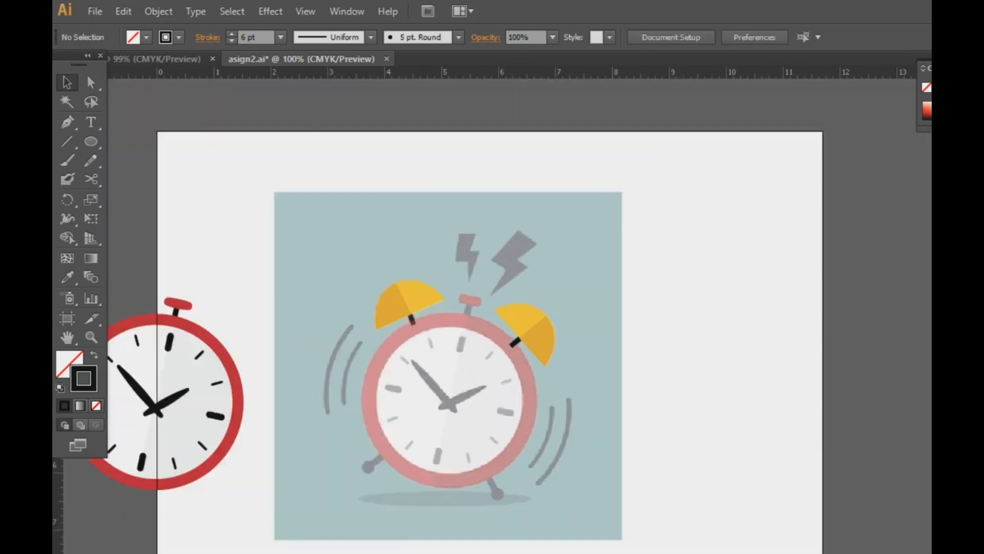
pyautogui.moveTo(601, 370); pyautogui.dragTo(405, 275)
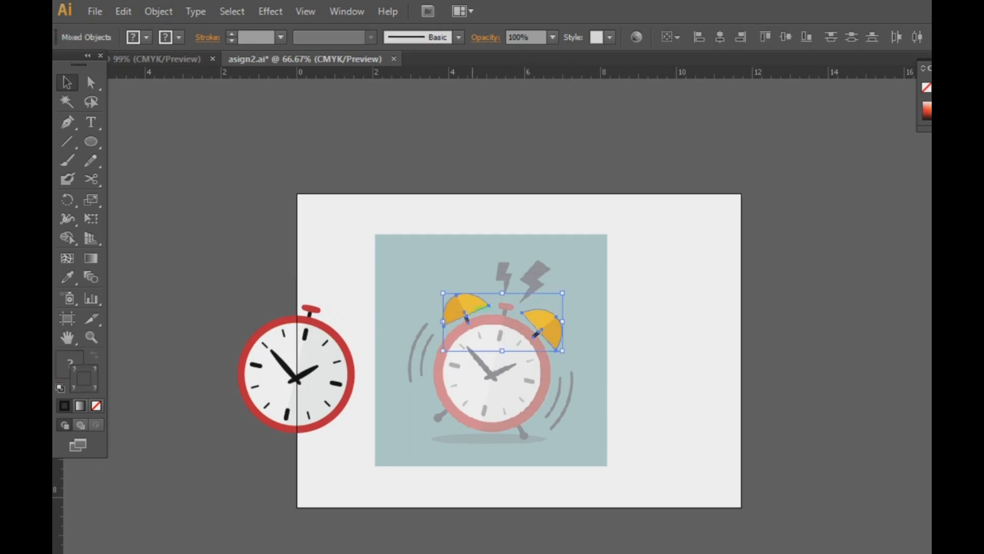
pyautogui.moveTo(559, 325); pyautogui.dragTo(364, 328)
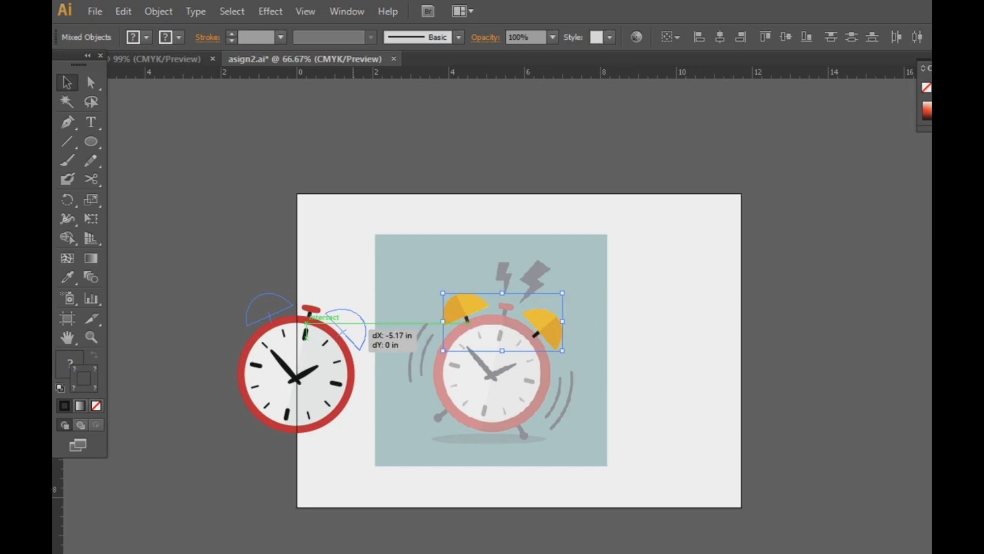
pyautogui.moveTo(365, 328); pyautogui.dragTo(365, 329)
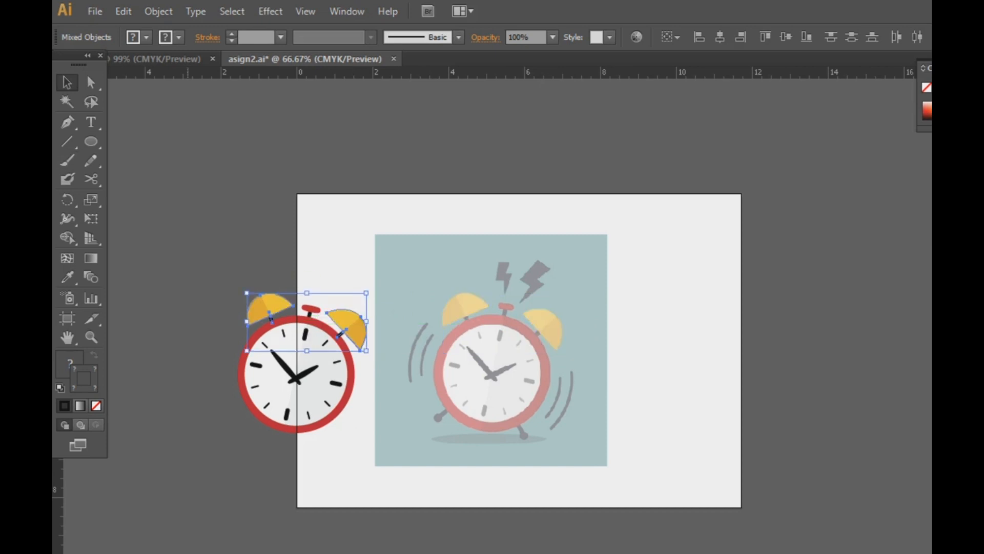
pyautogui.click(188, 295)
# Step: Group the right bell with its stem
pyautogui.hotkey('ctrl', '=')
pyautogui.hotkey('ctrl', '=')
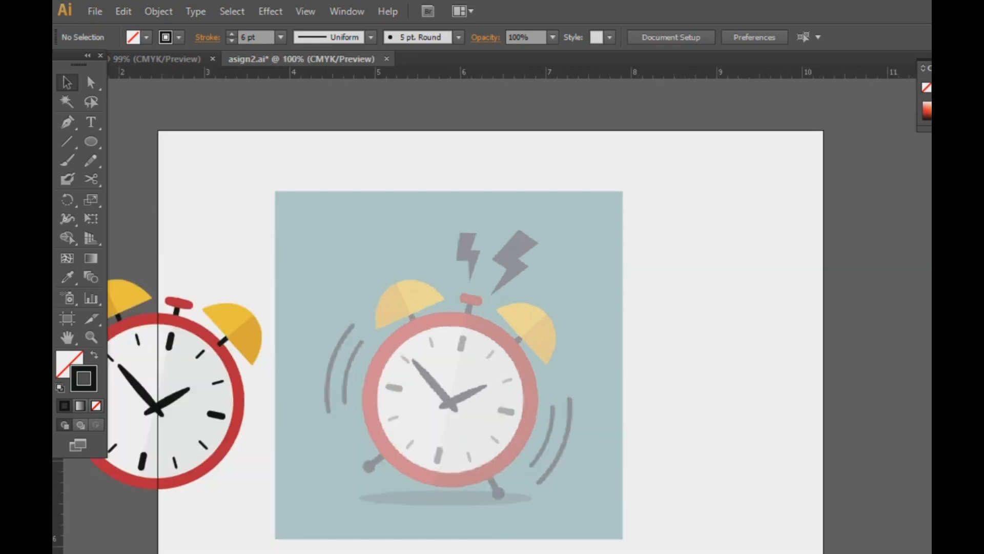
pyautogui.moveTo(128, 354); pyautogui.dragTo(593, 393)
pyautogui.moveTo(503, 296); pyautogui.dragTo(542, 381)
pyautogui.hotkey('ctrl', 'g')
pyautogui.click(477, 277)
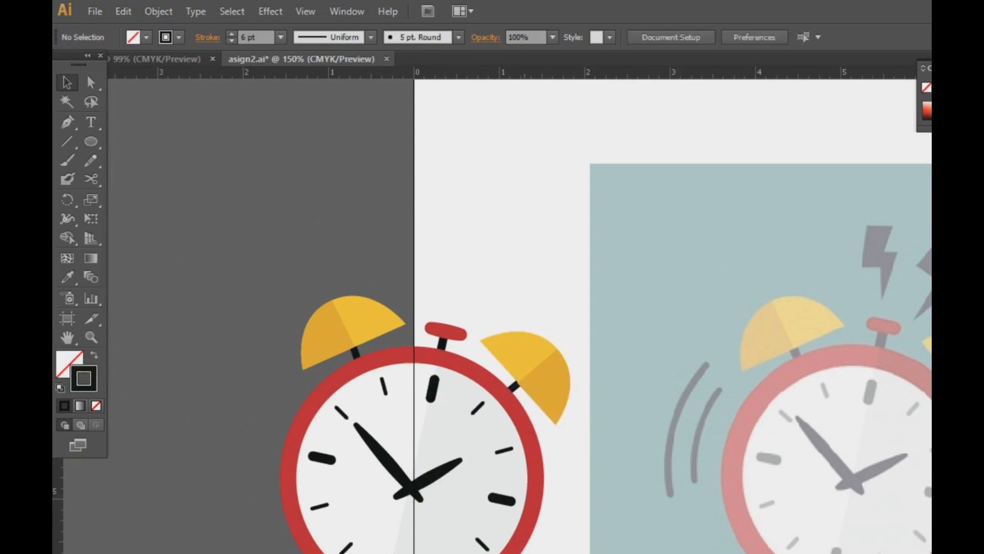
# Step: Ungroup the right bell and nudge its dark half slightly to the right
pyautogui.moveTo(645, 359); pyautogui.dragTo(591, 230)
pyautogui.moveTo(626, 318); pyautogui.dragTo(480, 283)
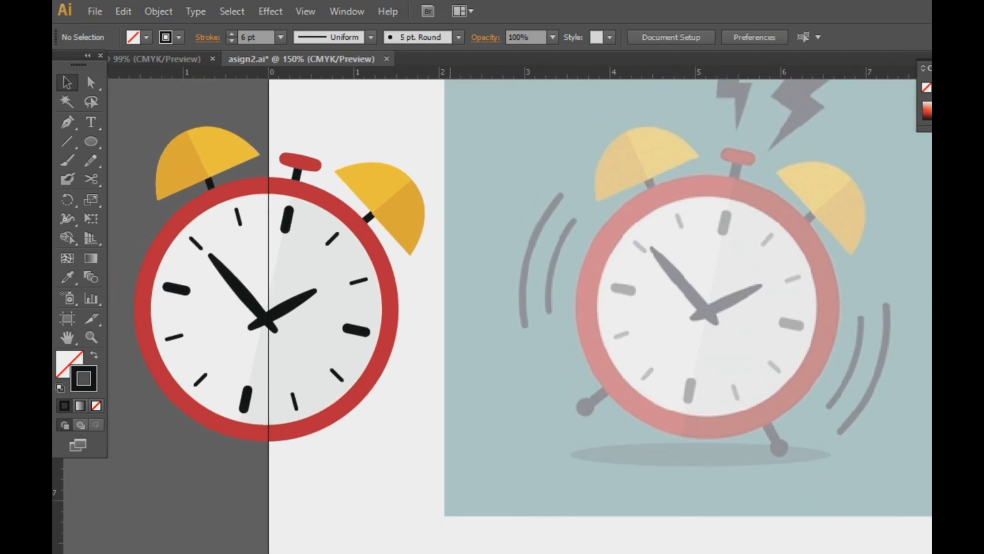
pyautogui.hotkey('ctrl', '+')
pyautogui.hotkey('ctrl', '+')
pyautogui.moveTo(314, 240); pyautogui.dragTo(602, 412)
pyautogui.click(532, 290)
pyautogui.click(507, 377)
pyautogui.moveTo(507, 376); pyautogui.dragTo(541, 377)
pyautogui.click(533, 277)
pyautogui.click(544, 371)
pyautogui.click(556, 287)
pyautogui.rightClick(563, 267)
pyautogui.click(605, 359)
pyautogui.click(603, 354)
pyautogui.click(547, 246)
pyautogui.press('Right')
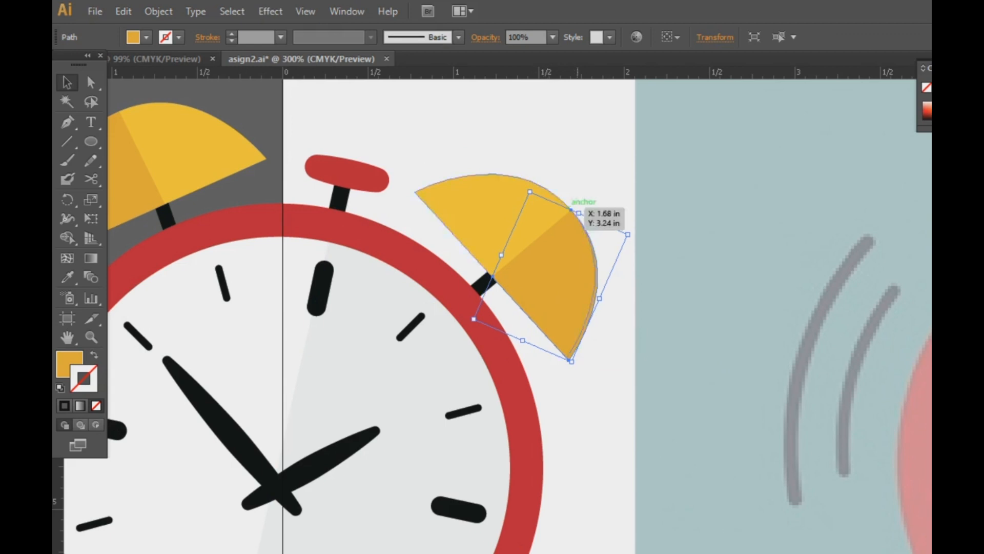
pyautogui.click(593, 354)
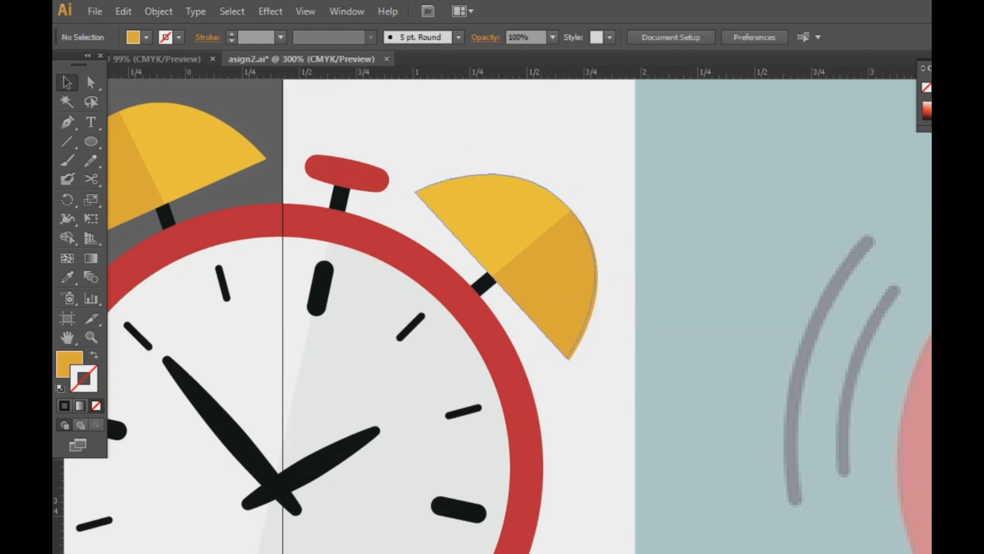
# Step: Move the inner anchor point of the right bell's dark half so its corner lines up with the light half at the stem
pyautogui.hotkey('ctrl', '+')
pyautogui.hotkey('ctrl', '+')
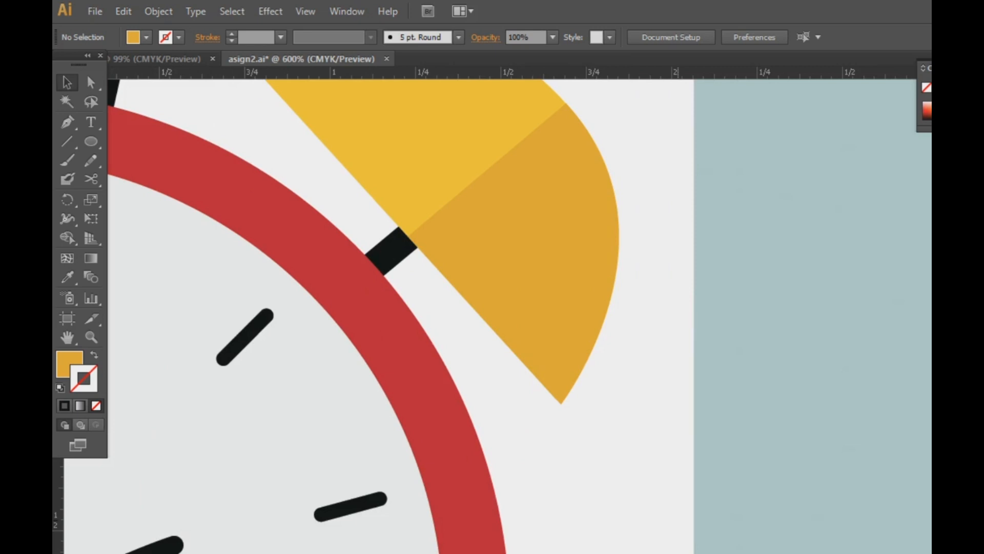
pyautogui.hotkey('ctrl', '-')
pyautogui.hotkey('ctrl', '-')
pyautogui.hotkey('ctrl', '-')
pyautogui.hotkey('ctrl', '-')
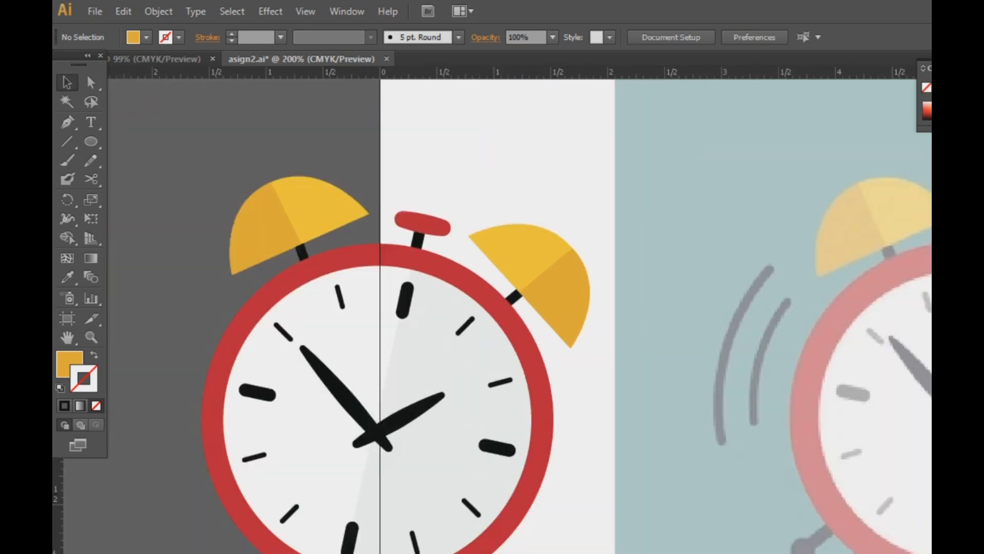
pyautogui.hotkey('ctrl', '+')
pyautogui.hotkey('ctrl', '+')
pyautogui.hotkey('ctrl', '+')
pyautogui.hotkey('ctrl', '+')
pyautogui.hotkey('ctrl', '+')
pyautogui.hotkey('ctrl', '+')
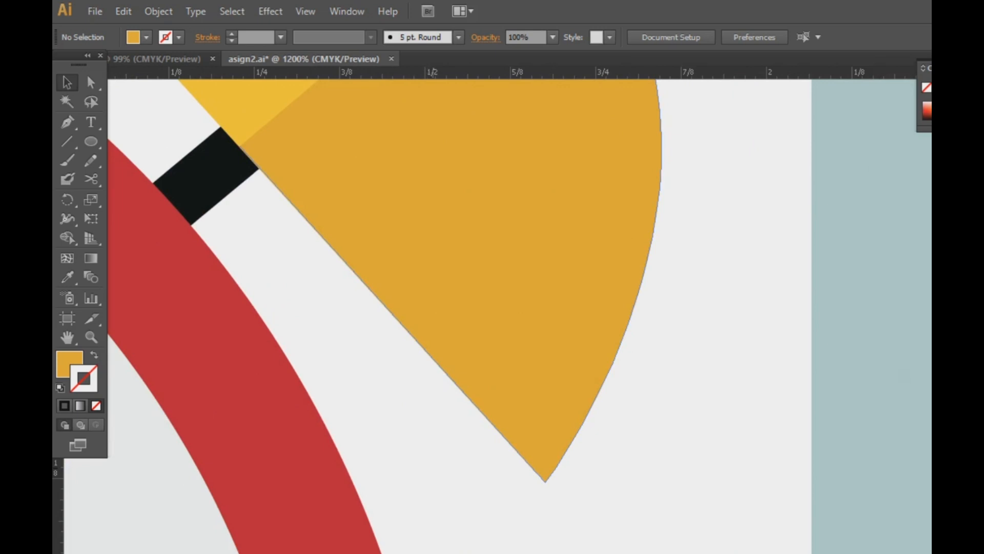
pyautogui.moveTo(434, 205); pyautogui.dragTo(497, 249)
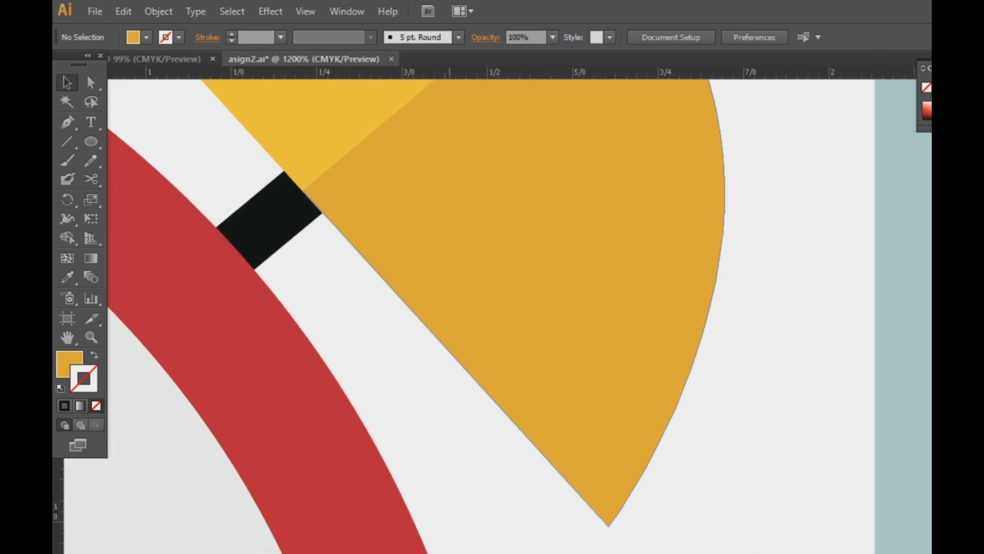
pyautogui.click(445, 241)
pyautogui.press('a')
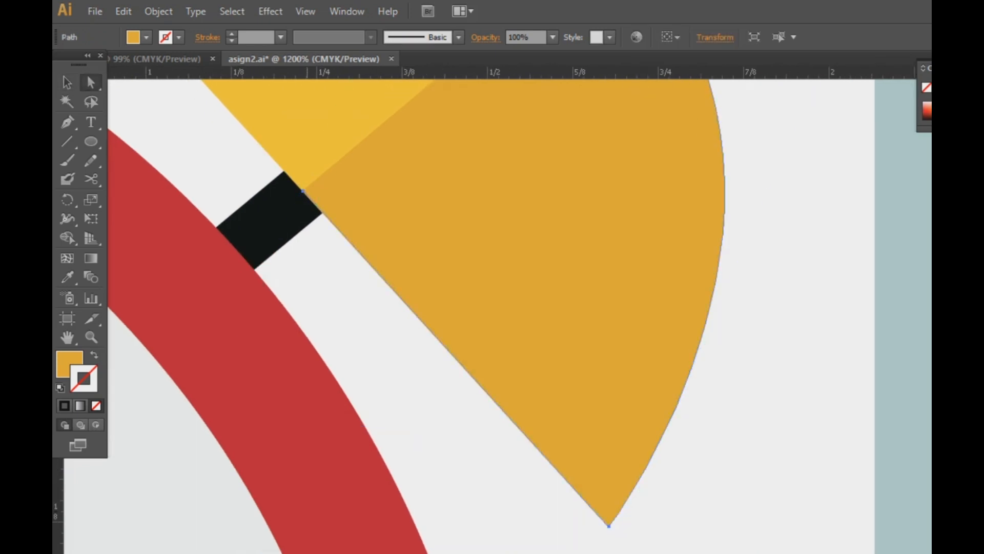
pyautogui.click(303, 191)
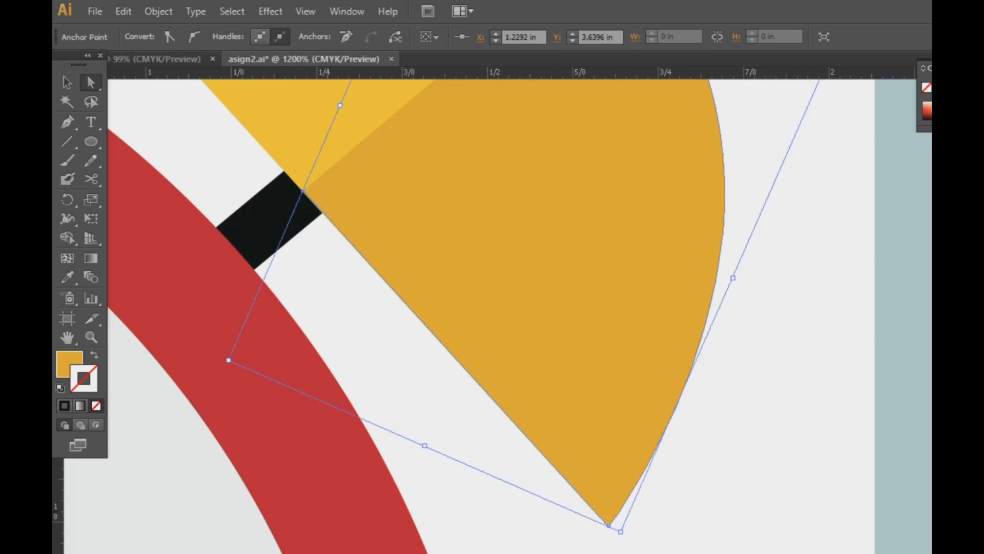
pyautogui.hotkey('ctrl', '+')
pyautogui.hotkey('ctrl', '+')
pyautogui.hotkey('ctrl', '+')
pyautogui.moveTo(247, 228); pyautogui.dragTo(895, 542)
pyautogui.moveTo(482, 315); pyautogui.dragTo(478, 312)
pyautogui.click(544, 473)
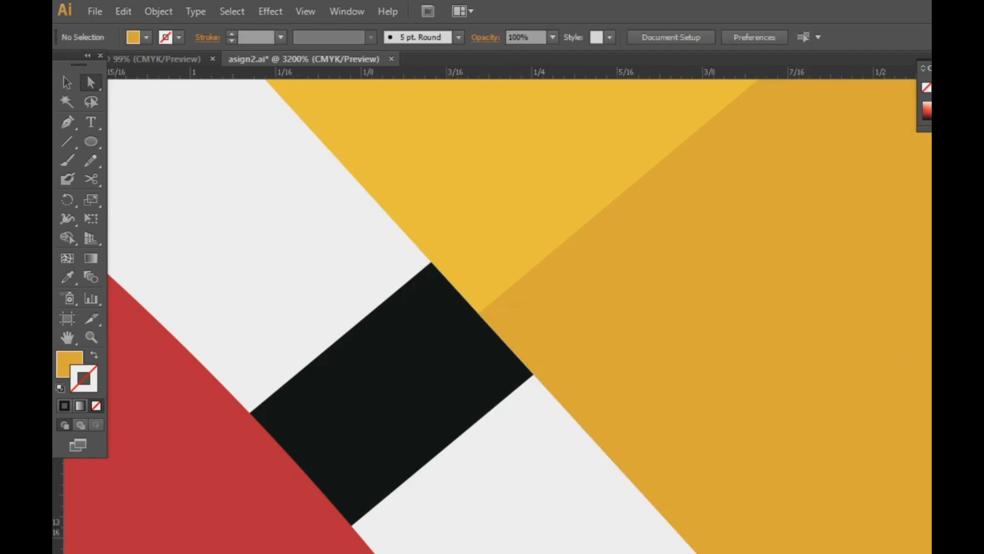
# Step: Trace the outer vibration line left of the reference clock as a single curved path with the Pen tool
pyautogui.hotkey('ctrl', '-')
pyautogui.hotkey('ctrl', '-')
pyautogui.hotkey('ctrl', '-')
pyautogui.hotkey('ctrl', '-')
pyautogui.hotkey('ctrl', '-')
pyautogui.hotkey('ctrl', '-')
pyautogui.hotkey('ctrl', '-')
pyautogui.hotkey('ctrl', '-')
pyautogui.hotkey('ctrl', '-')
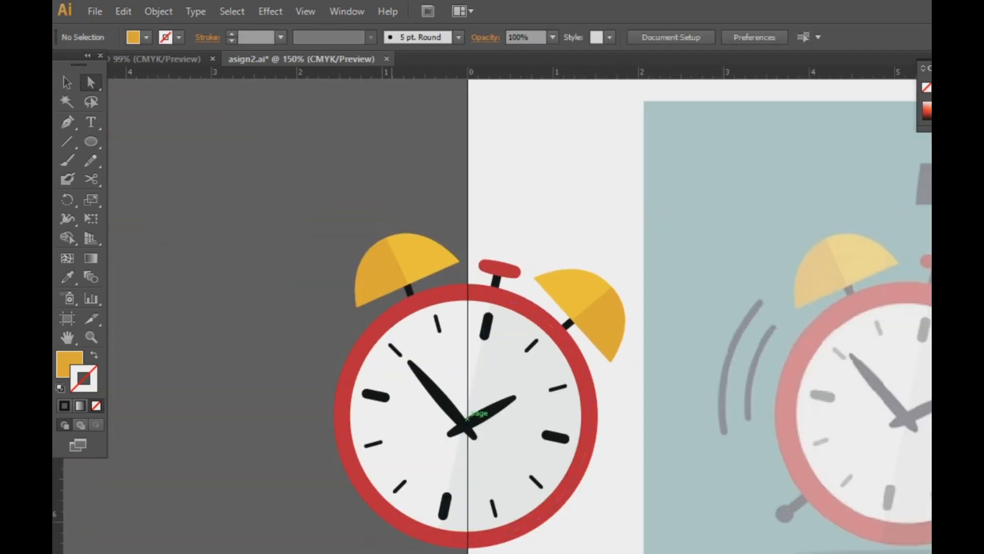
pyautogui.moveTo(624, 420); pyautogui.dragTo(444, 300)
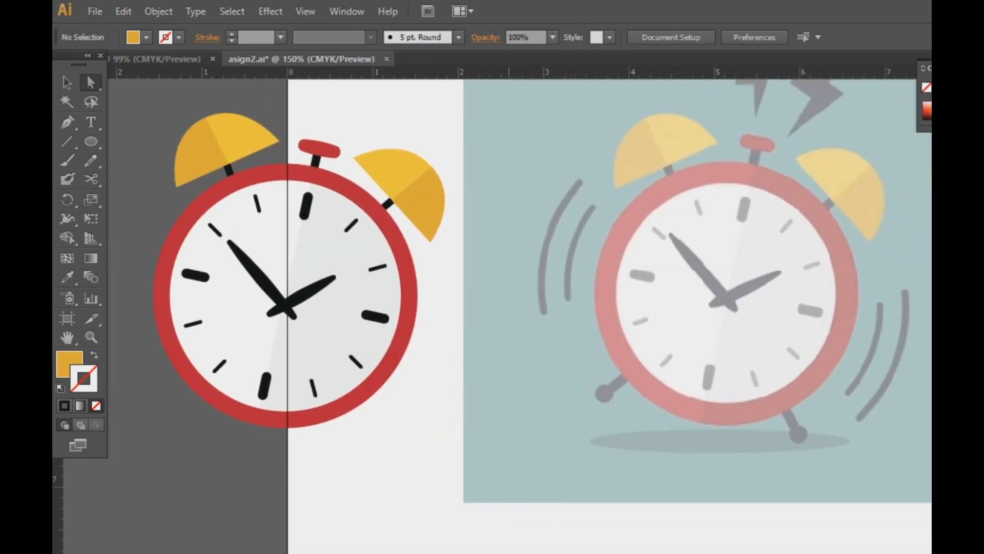
pyautogui.click(67, 122)
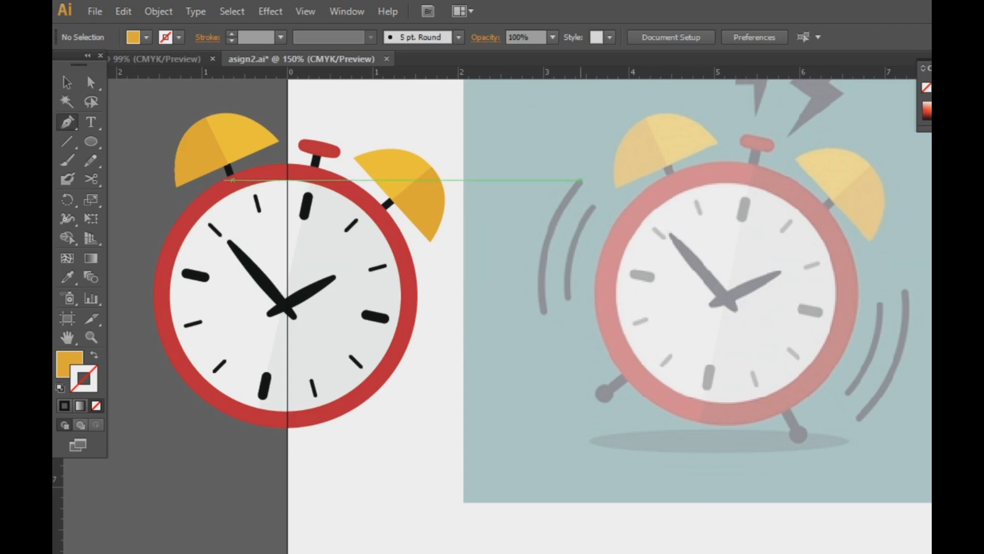
pyautogui.click(581, 180)
pyautogui.moveTo(544, 313); pyautogui.dragTo(560, 392)
pyautogui.press('v')
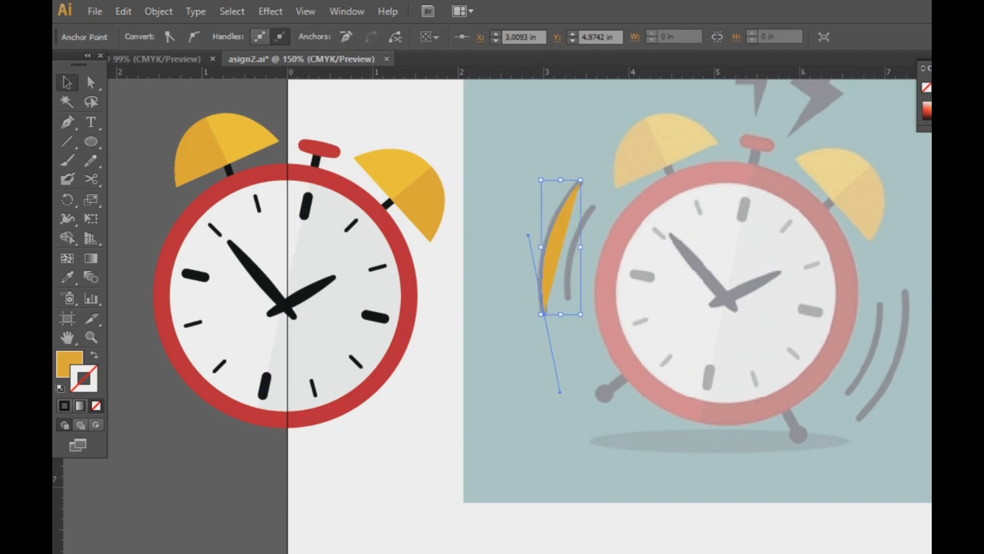
# Step: Swap the traced curve's fill and stroke, and copy the black 3 pt stroke style from a short clock tick mark onto it
pyautogui.hotkey('shift', 'x')
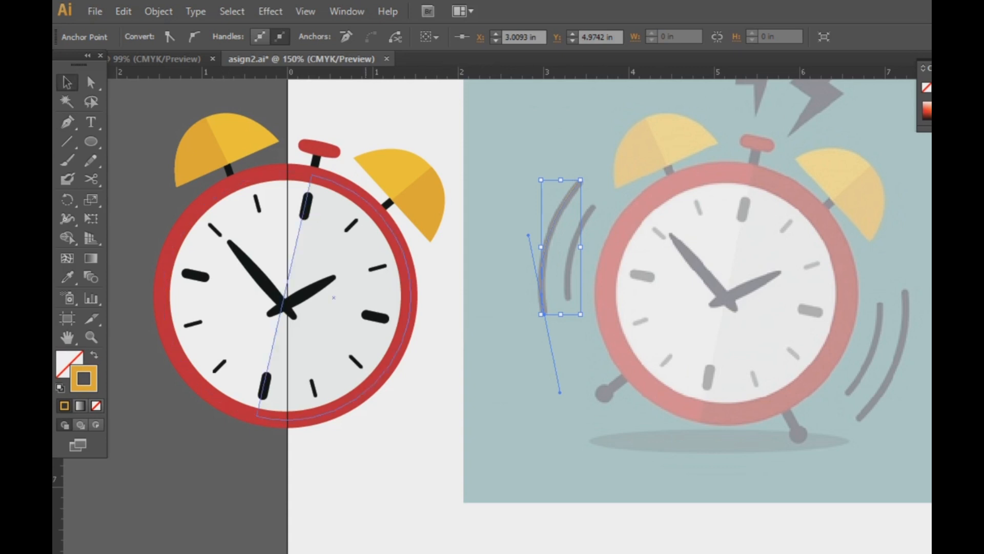
pyautogui.press('i')
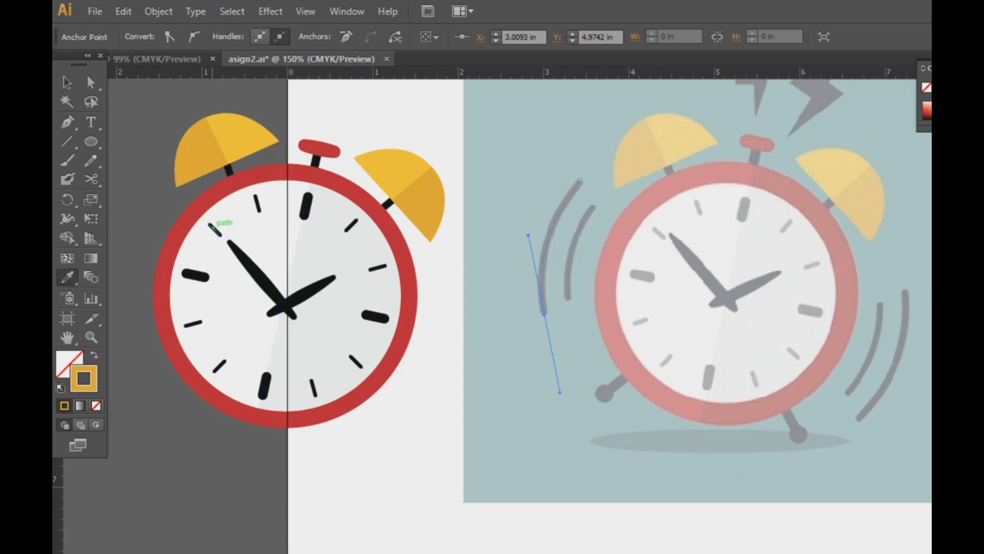
pyautogui.click(215, 230)
pyautogui.click(63, 76)
# Step: Duplicate the black curve onto the inner vibration line left of the reference clock
pyautogui.click(561, 246)
pyautogui.click(546, 250)
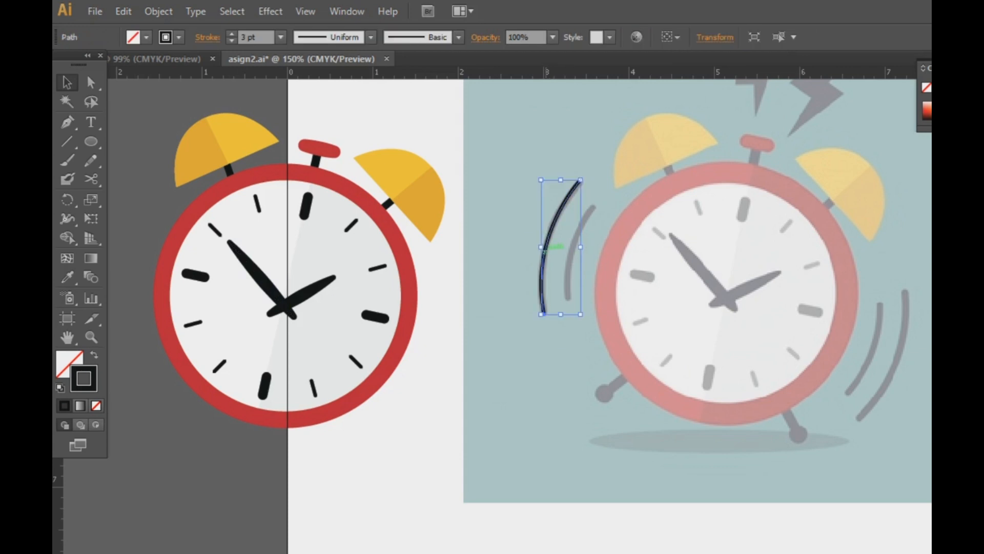
pyautogui.moveTo(544, 247); pyautogui.dragTo(571, 254)
pyautogui.click(582, 308)
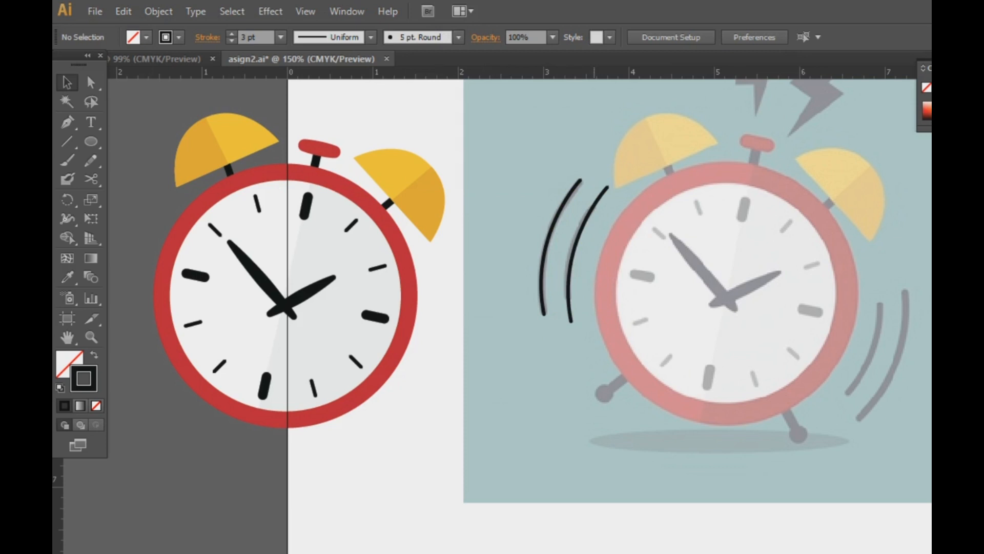
# Step: Try shrinking the duplicated curve on the inner left vibration line, undo the resize, and delete that duplicate
pyautogui.click(569, 301)
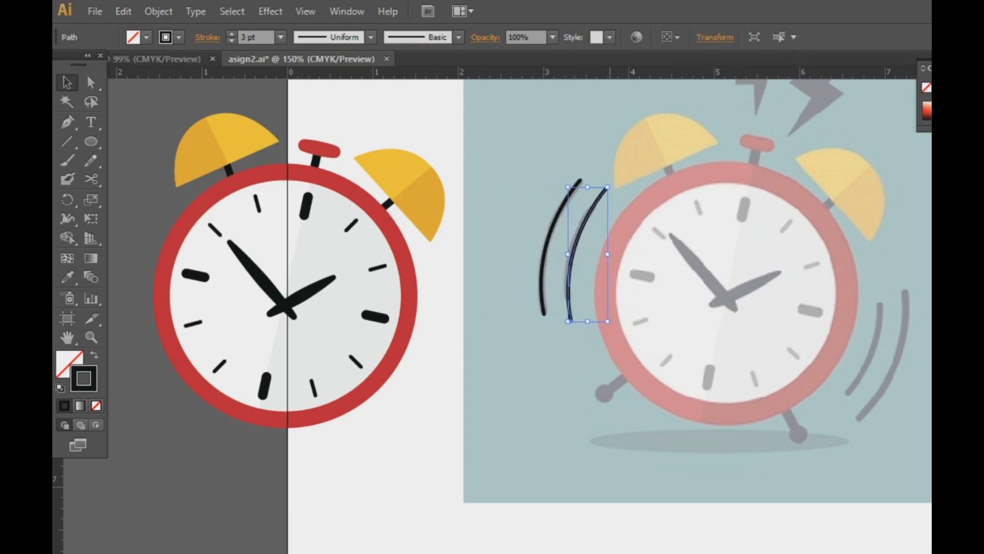
pyautogui.moveTo(608, 321); pyautogui.dragTo(602, 302)
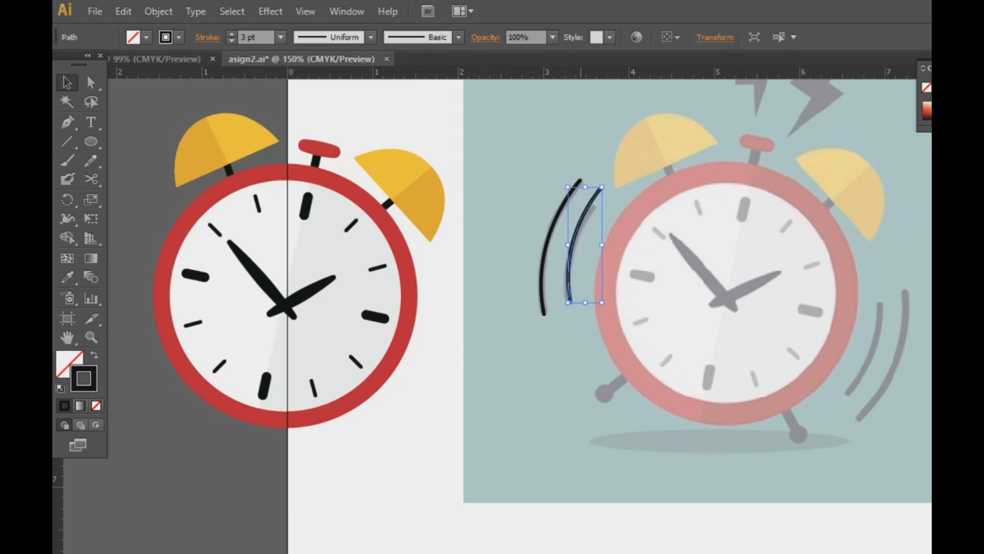
pyautogui.hotkey('ctrl', 'z')
pyautogui.press('Delete')
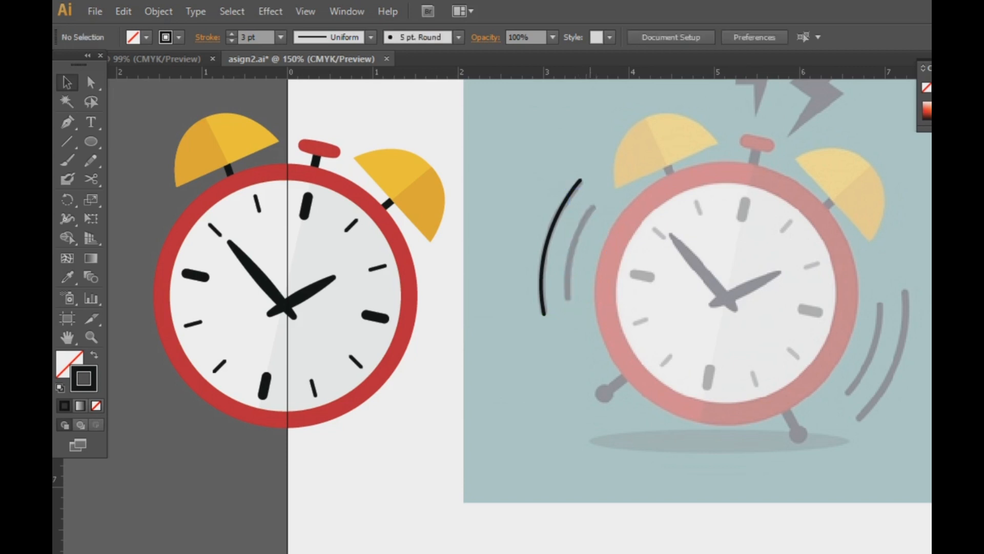
# Step: Trace the inner vibration line left of the reference clock as a curved Pen path, and match its stroke style to the outer line
pyautogui.press('p')
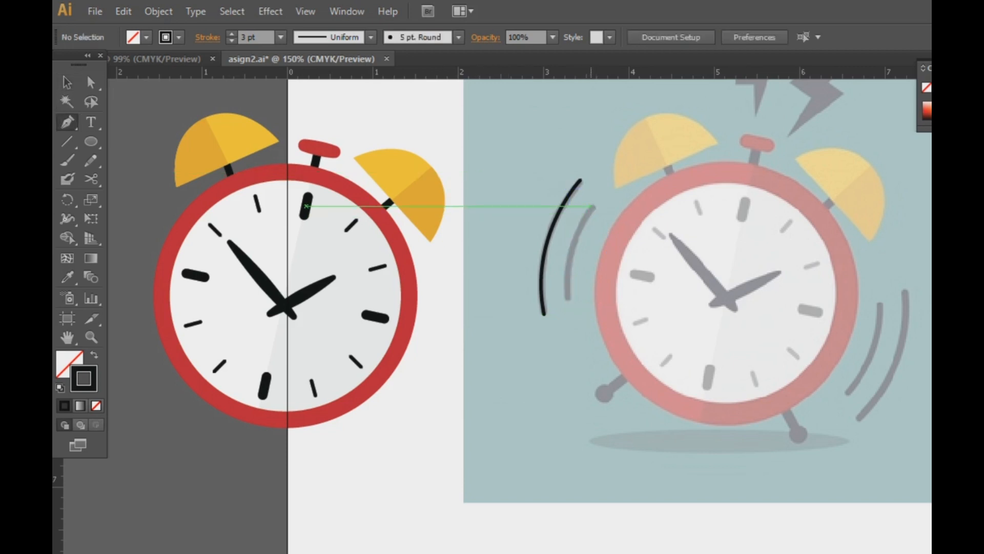
pyautogui.click(595, 206)
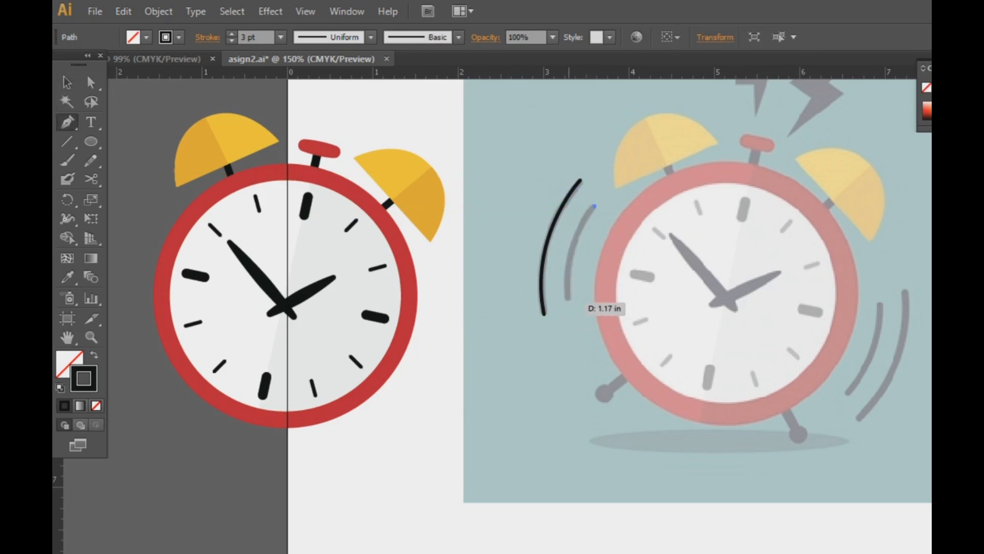
pyautogui.moveTo(569, 297)
pyautogui.mouseDown()
pyautogui.moveTo(577, 318)
pyautogui.moveTo(570, 375)
pyautogui.moveTo(573, 359)
pyautogui.mouseUp()
pyautogui.click(67, 83)
pyautogui.click(146, 118)
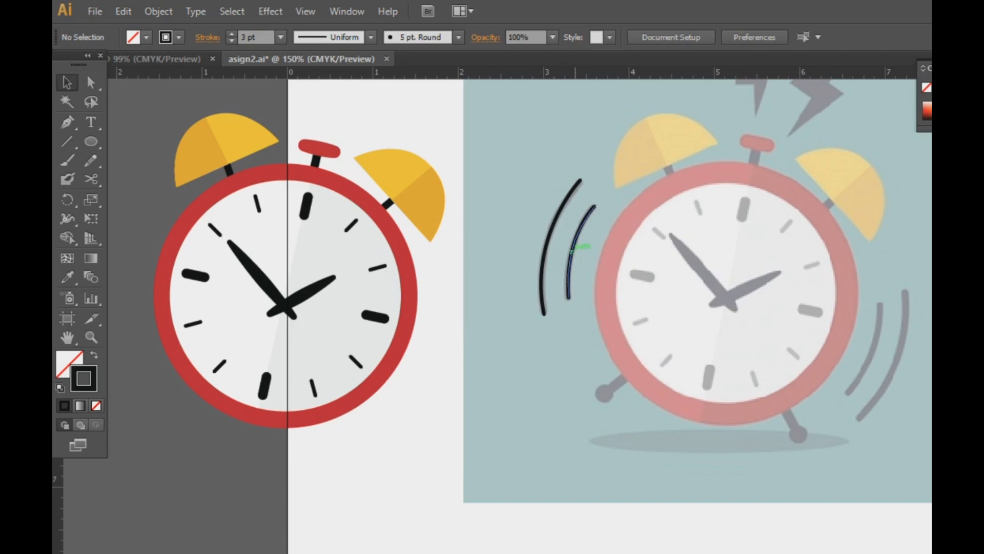
pyautogui.click(574, 246)
pyautogui.press('i')
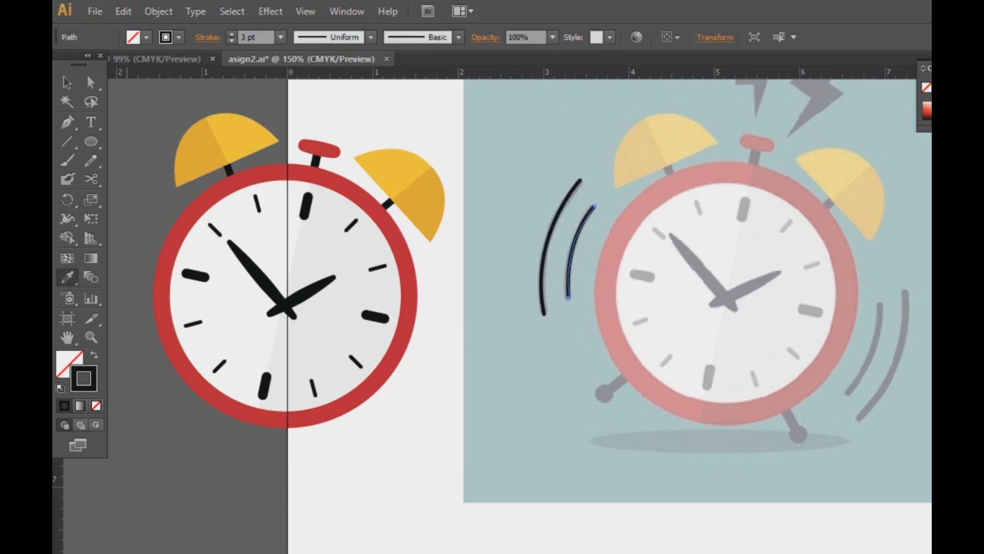
# Step: Make a reflected copy of both left vibration lines across the vertical axis
pyautogui.press('v')
pyautogui.moveTo(570, 333); pyautogui.dragTo(537, 275)
pyautogui.rightClick(542, 260)
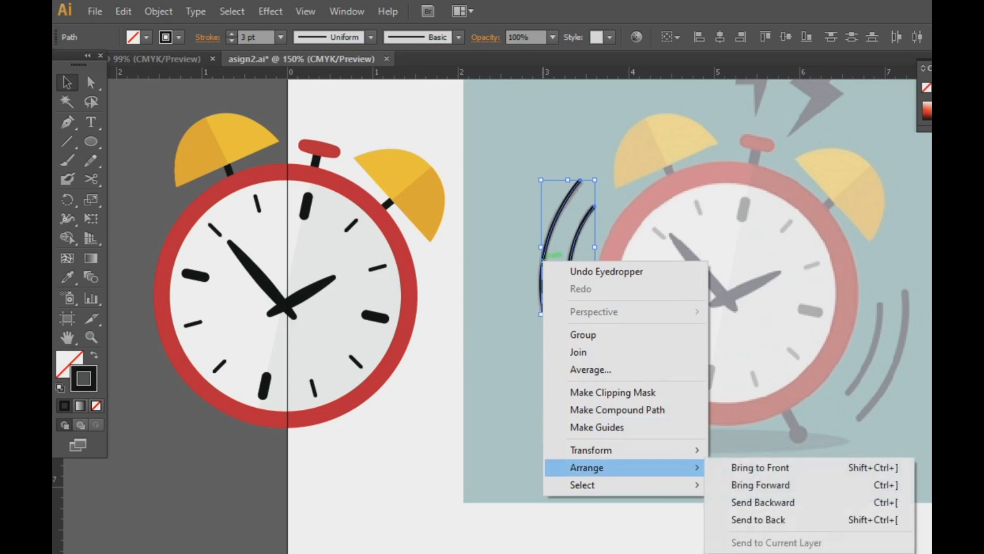
pyautogui.moveTo(591, 449)
pyautogui.click(747, 508)
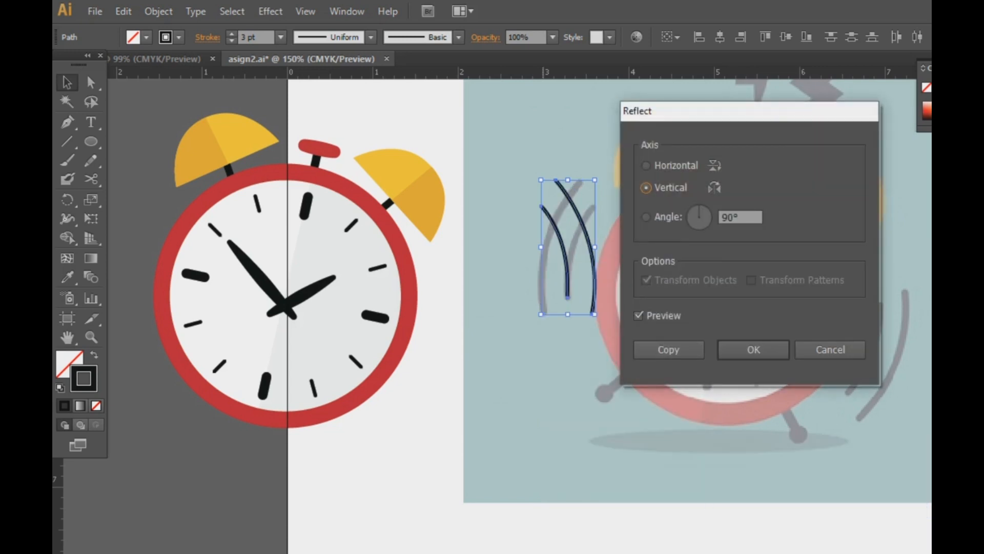
pyautogui.click(668, 349)
# Step: Move and rotate the reflected pair of lines to fit over the two vibration lines right of the reference clock
pyautogui.moveTo(594, 277); pyautogui.dragTo(896, 371)
pyautogui.moveTo(897, 411); pyautogui.dragTo(855, 413)
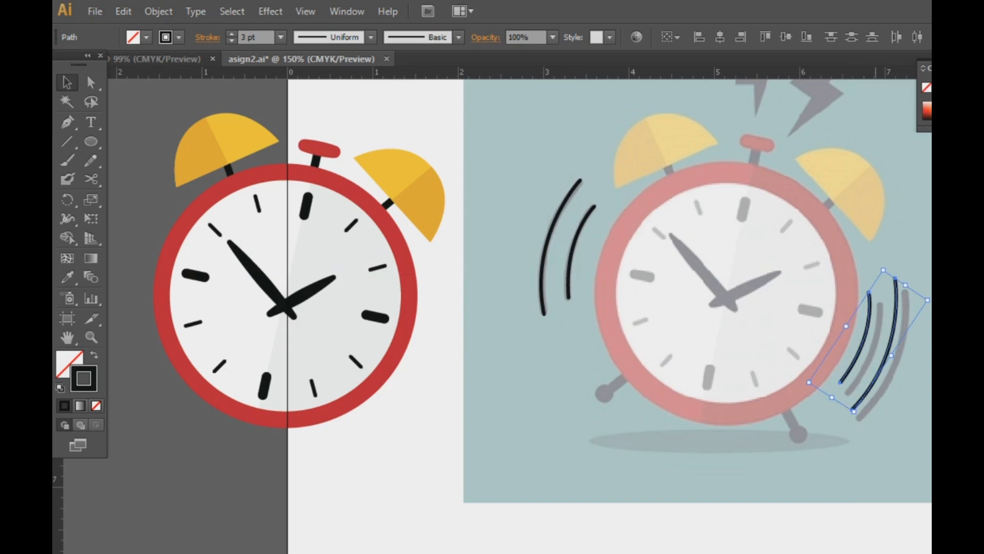
pyautogui.moveTo(892, 354); pyautogui.dragTo(903, 368)
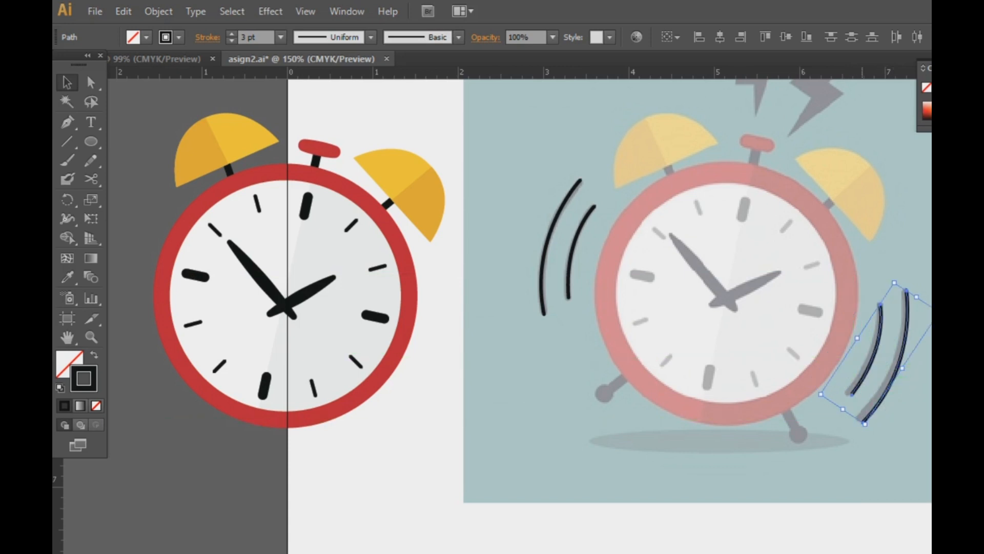
pyautogui.moveTo(863, 430); pyautogui.dragTo(859, 430)
pyautogui.press('Left')
pyautogui.press('Left')
pyautogui.press('Left')
pyautogui.click(898, 410)
pyautogui.click(883, 392)
pyautogui.click(871, 359)
pyautogui.click(902, 405)
# Step: Set the stroke weight of the left and right pairs of vibration lines to 5 pt
pyautogui.moveTo(913, 399); pyautogui.dragTo(805, 354)
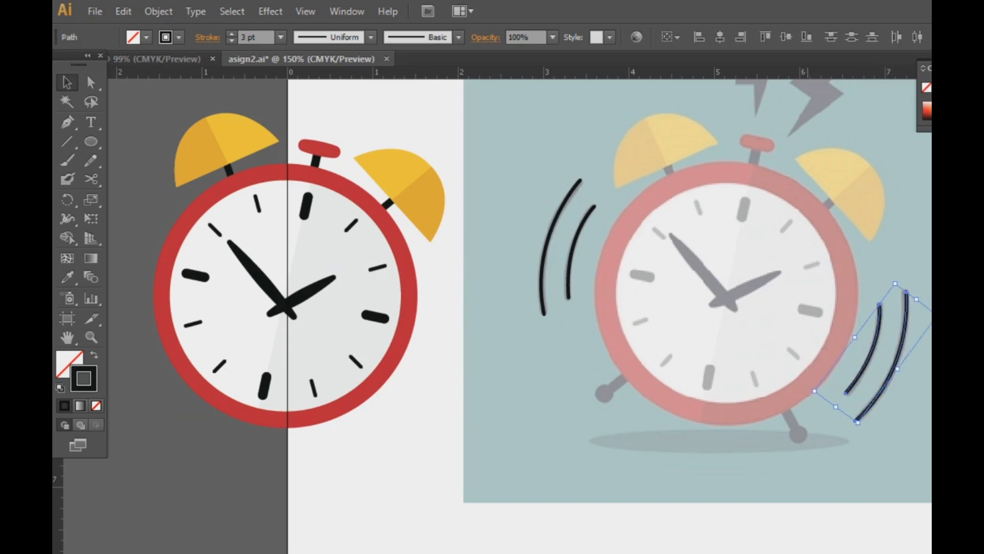
pyautogui.hotkey('ctrl', 'F10')
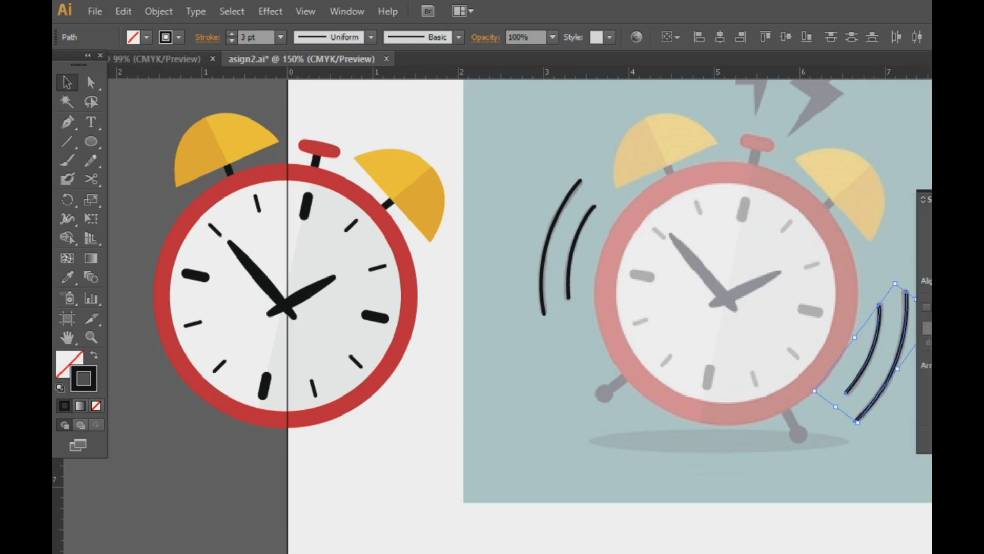
pyautogui.moveTo(594, 331); pyautogui.dragTo(526, 251)
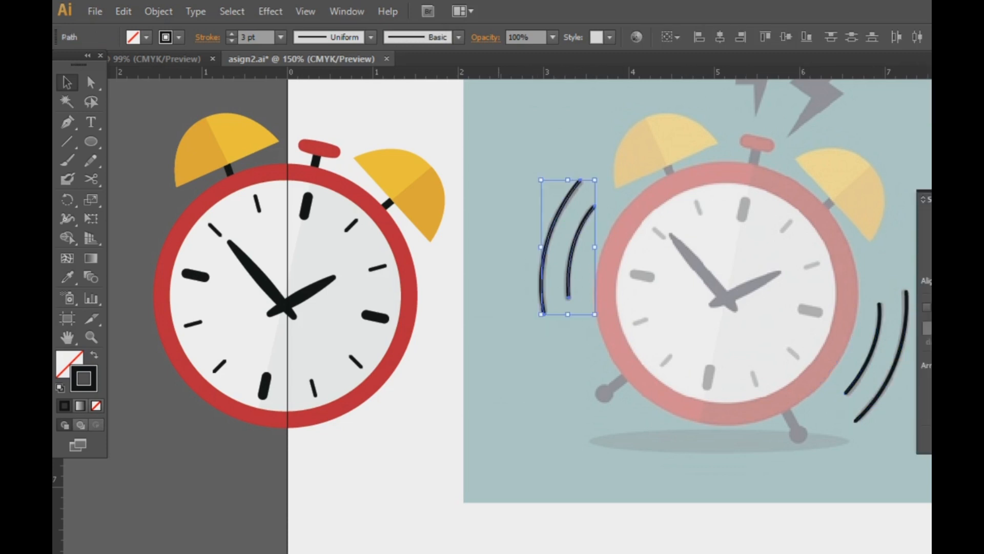
pyautogui.click(232, 34)
pyautogui.moveTo(892, 459); pyautogui.dragTo(821, 338)
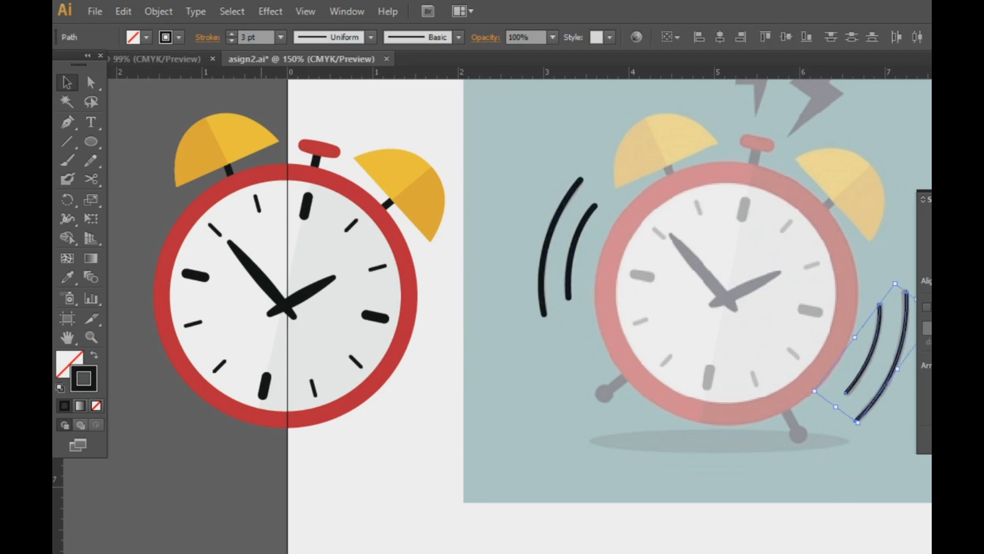
pyautogui.click(232, 34)
pyautogui.click(232, 34)
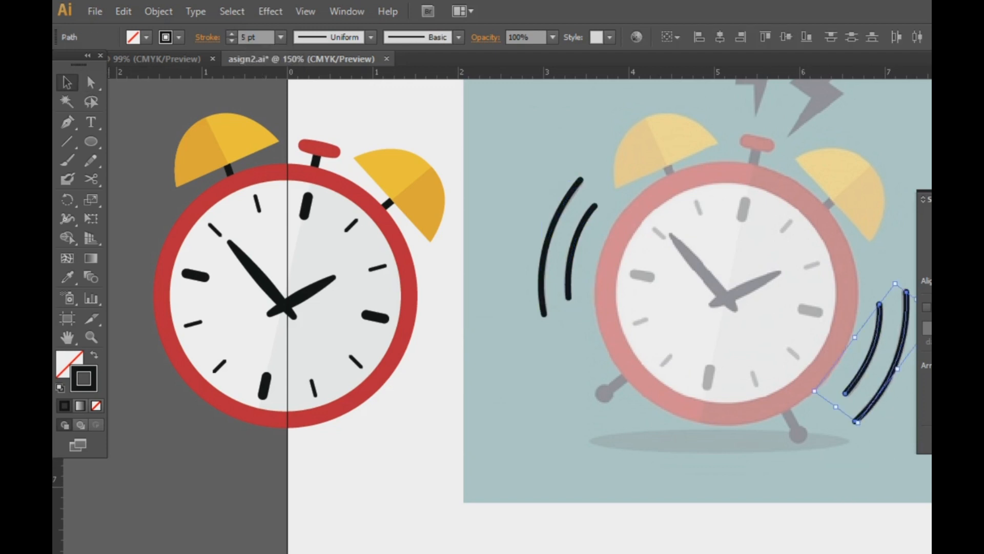
pyautogui.click(140, 118)
# Step: Move all four vibration lines from the reference image onto the matching sides of the redrawn clock
pyautogui.hotkey('ctrl', '-')
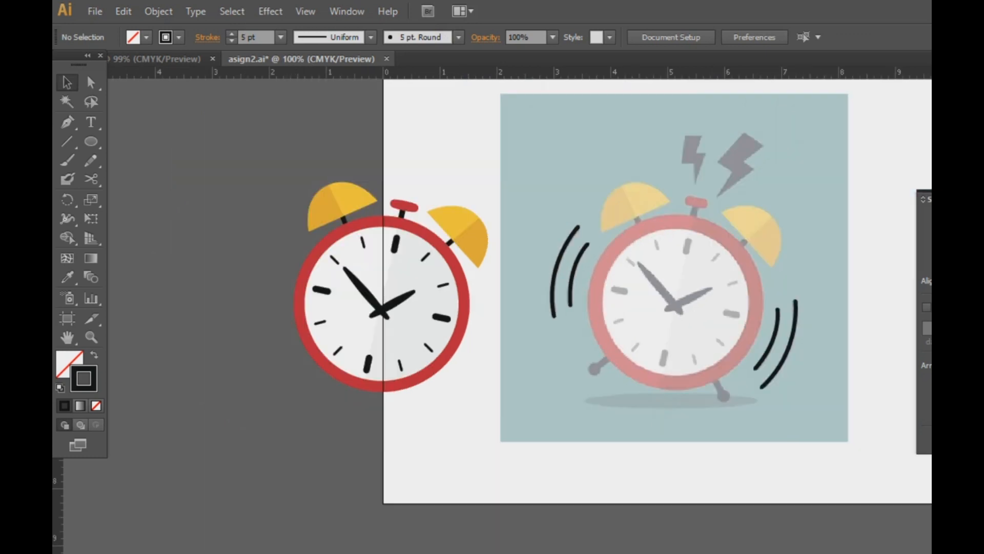
pyautogui.moveTo(829, 440); pyautogui.dragTo(528, 216)
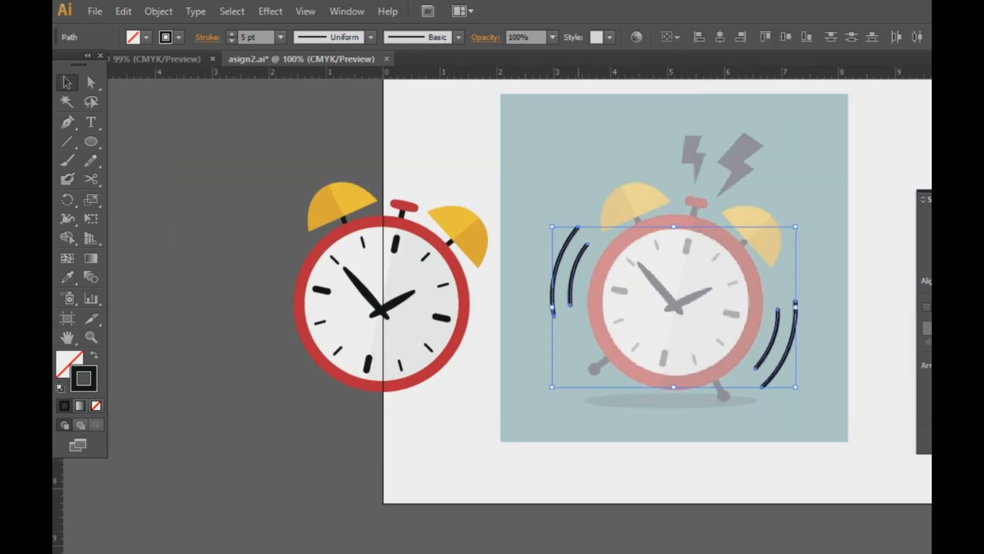
pyautogui.moveTo(797, 348); pyautogui.dragTo(505, 350)
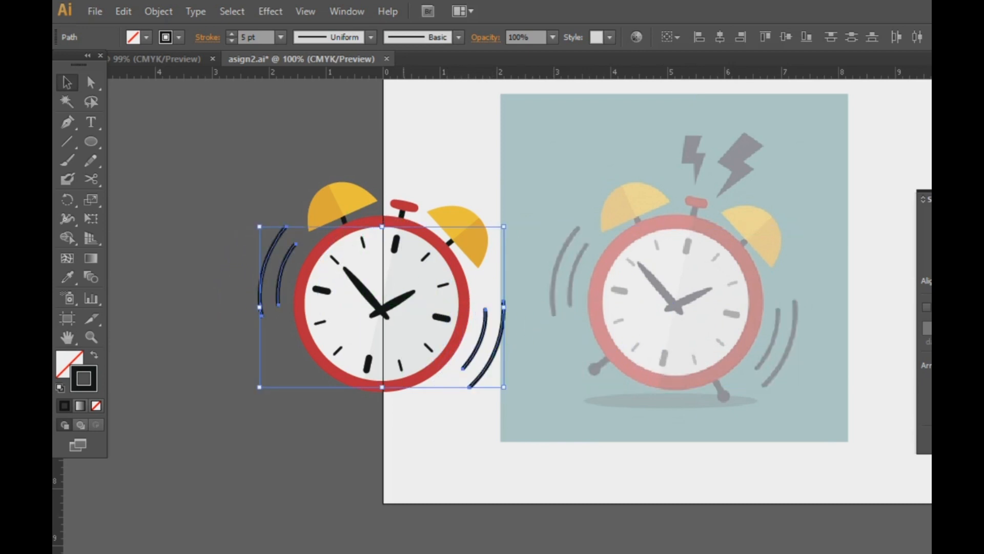
pyautogui.hotkey('ctrl', 'shift', 'a')
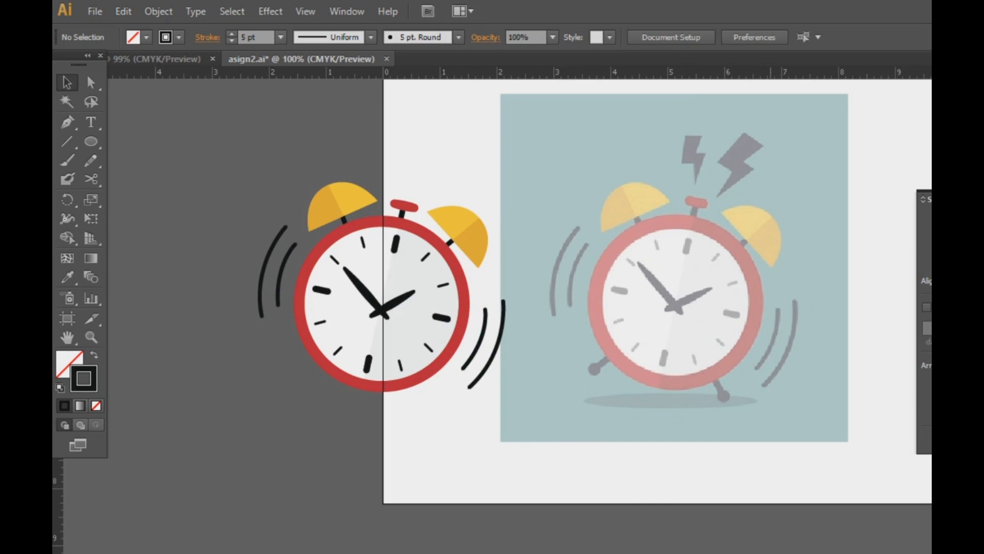
# Step: Trace the larger lightning bolt above the reference clock as a closed seven-point path with the Pen tool
pyautogui.hotkey('ctrl', '+')
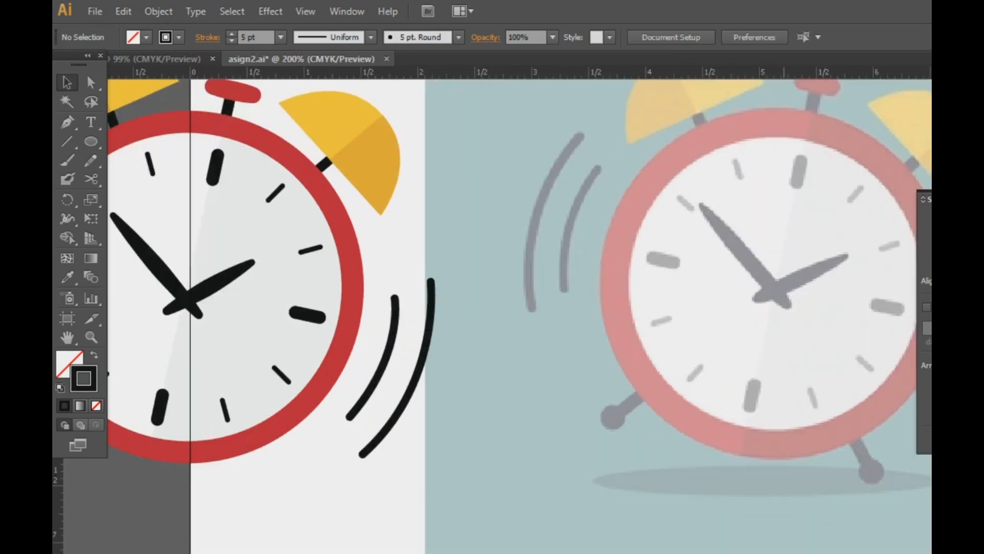
pyautogui.moveTo(849, 169); pyautogui.dragTo(612, 403)
pyautogui.press('p')
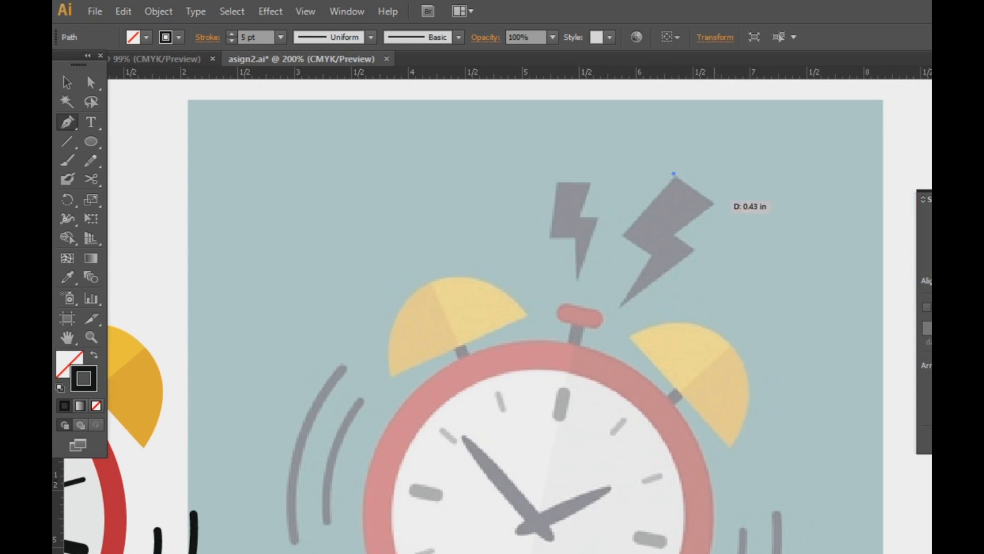
pyautogui.click(674, 174)
pyautogui.click(715, 200)
pyautogui.click(674, 232)
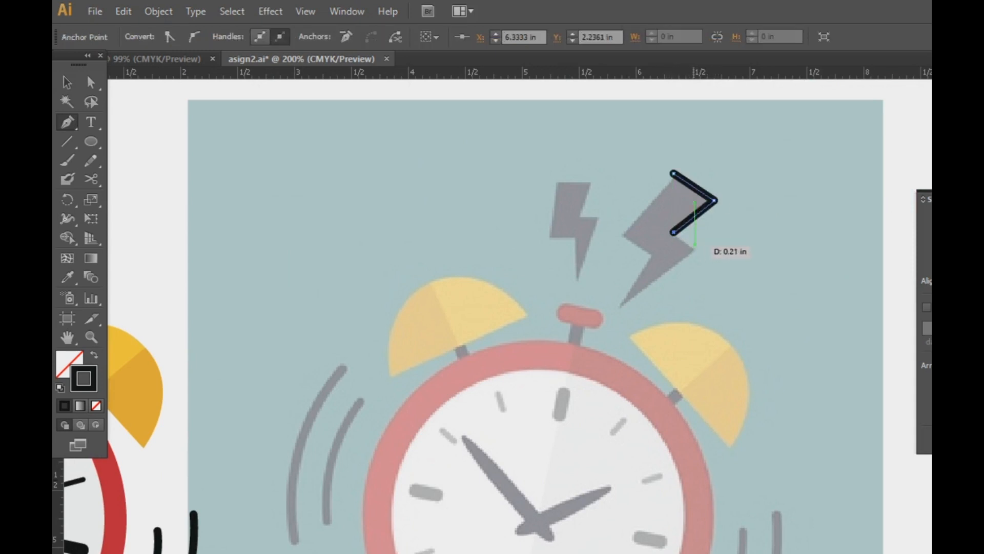
pyautogui.click(695, 247)
pyautogui.click(618, 307)
pyautogui.click(651, 255)
pyautogui.click(623, 236)
pyautogui.click(674, 173)
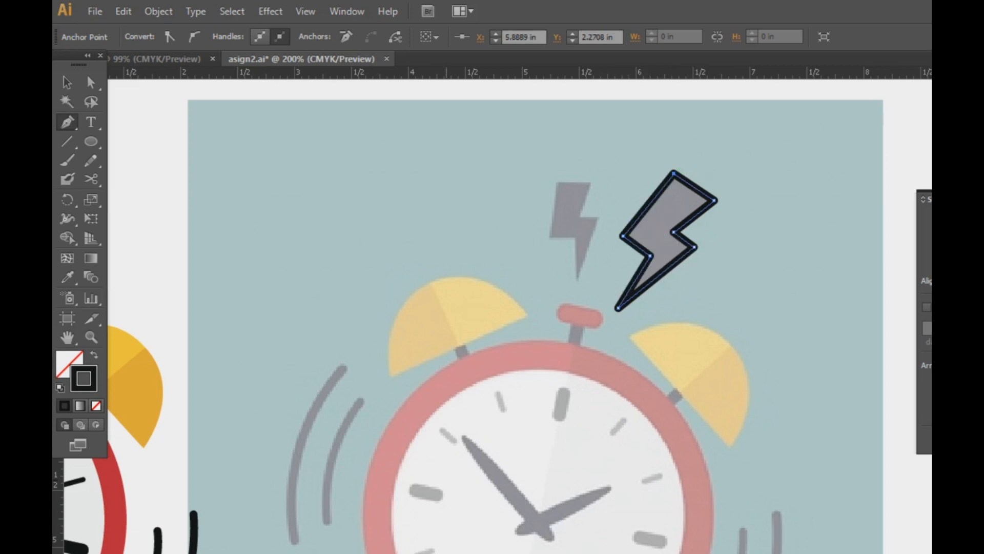
# Step: Swap the larger lightning bolt's fill and stroke, giving it a black fill and no stroke
pyautogui.press('v')
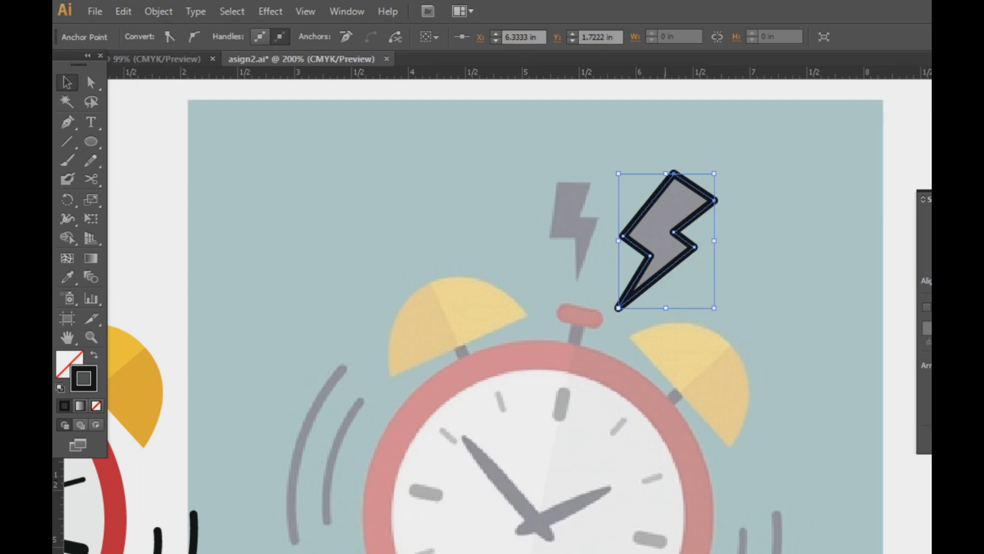
pyautogui.click(666, 294)
pyautogui.click(641, 290)
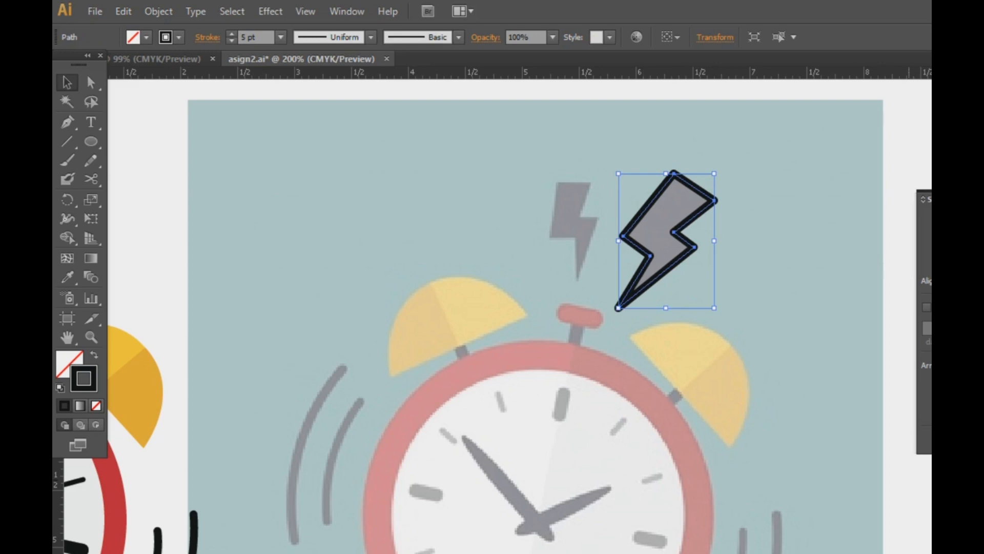
pyautogui.click(815, 277)
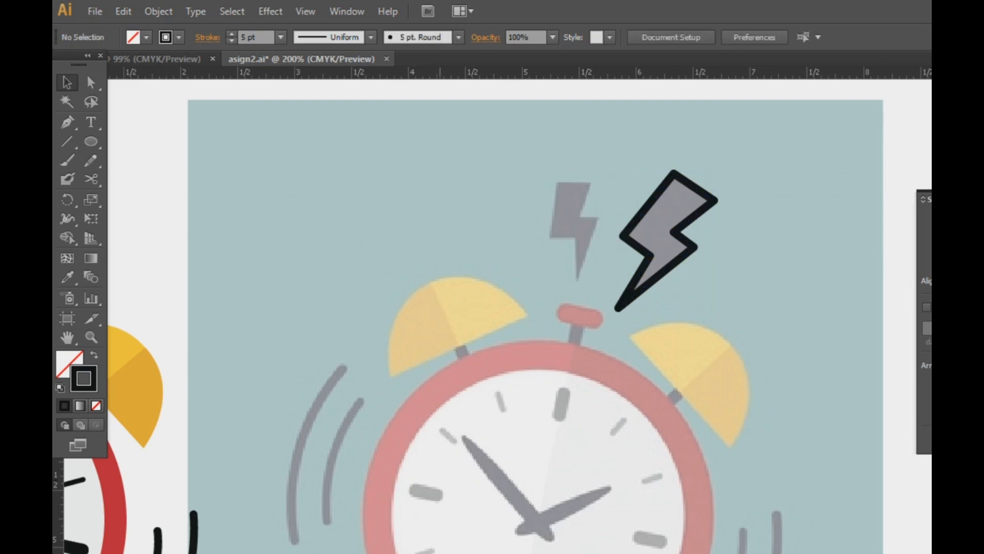
pyautogui.doubleClick(644, 288)
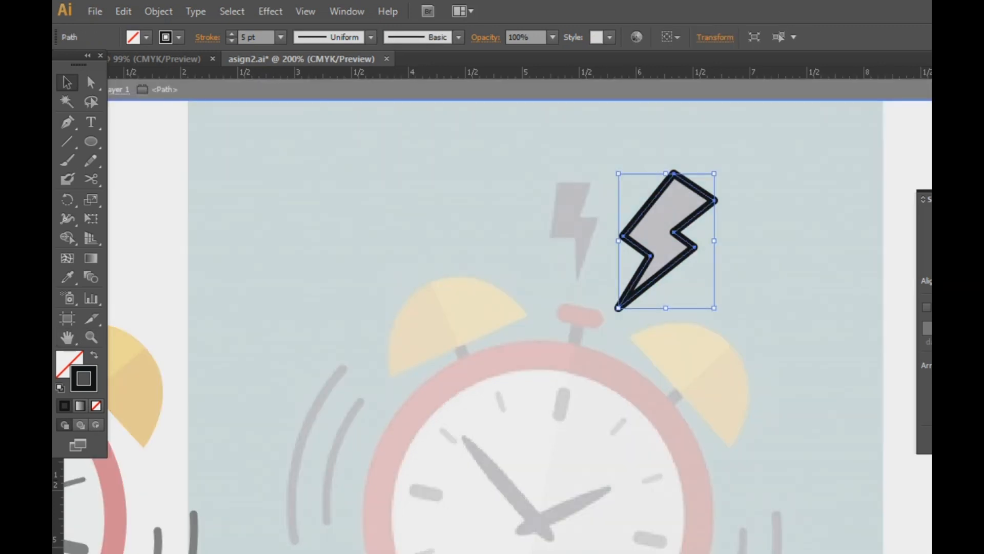
pyautogui.click(95, 354)
pyautogui.press('v')
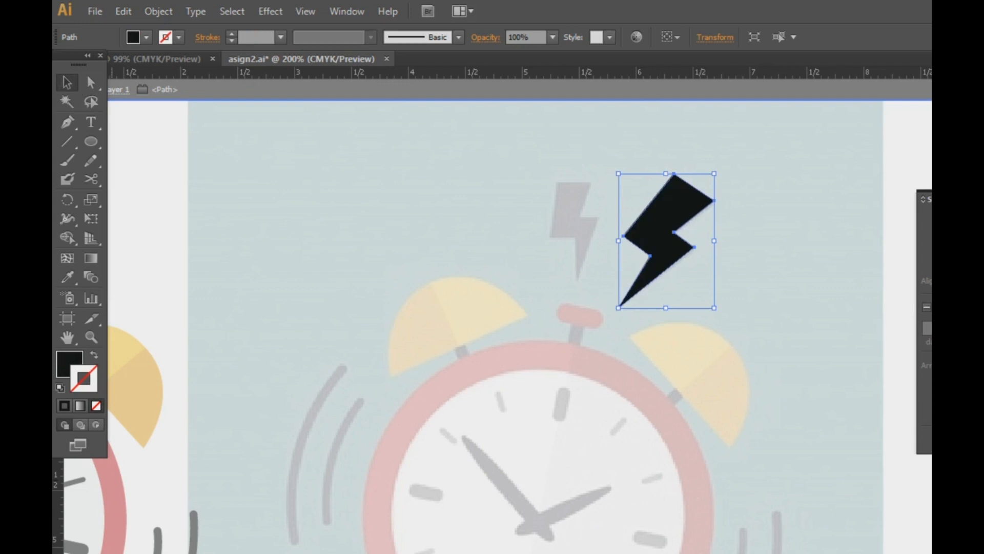
pyautogui.press('Escape')
# Step: Trace the smaller lightning bolt above the reference clock as a closed seven-point path with the Pen tool
pyautogui.press('p')
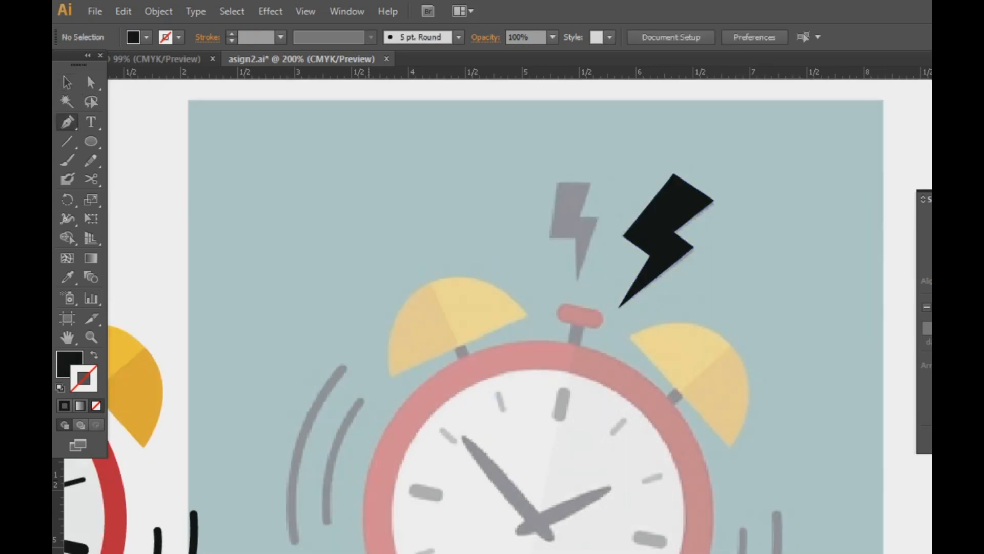
pyautogui.click(557, 181)
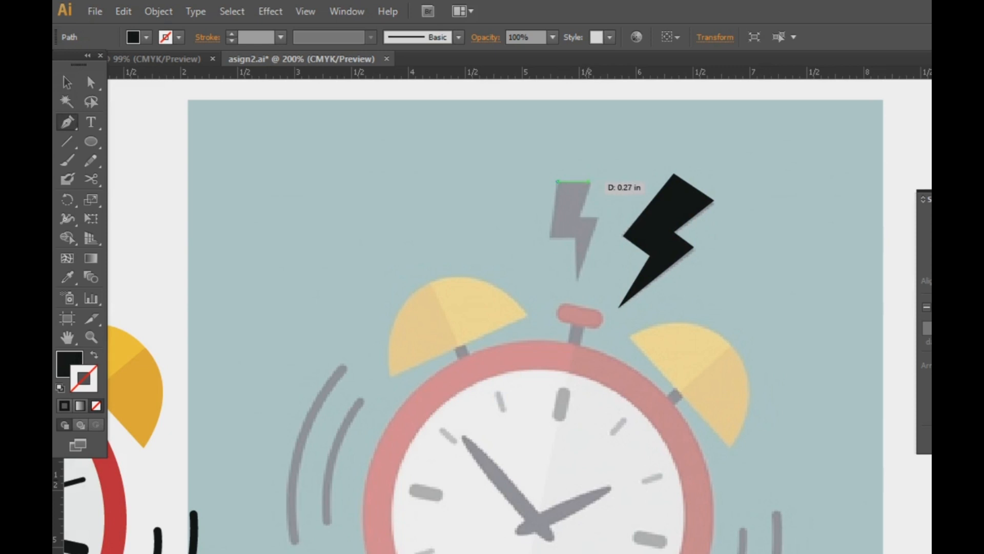
pyautogui.click(590, 181)
pyautogui.click(581, 215)
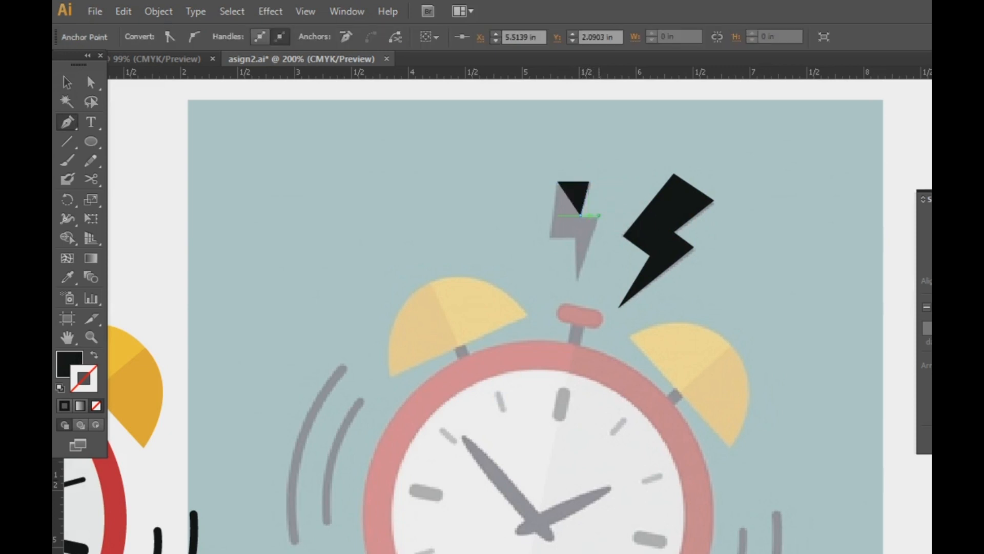
pyautogui.click(599, 215)
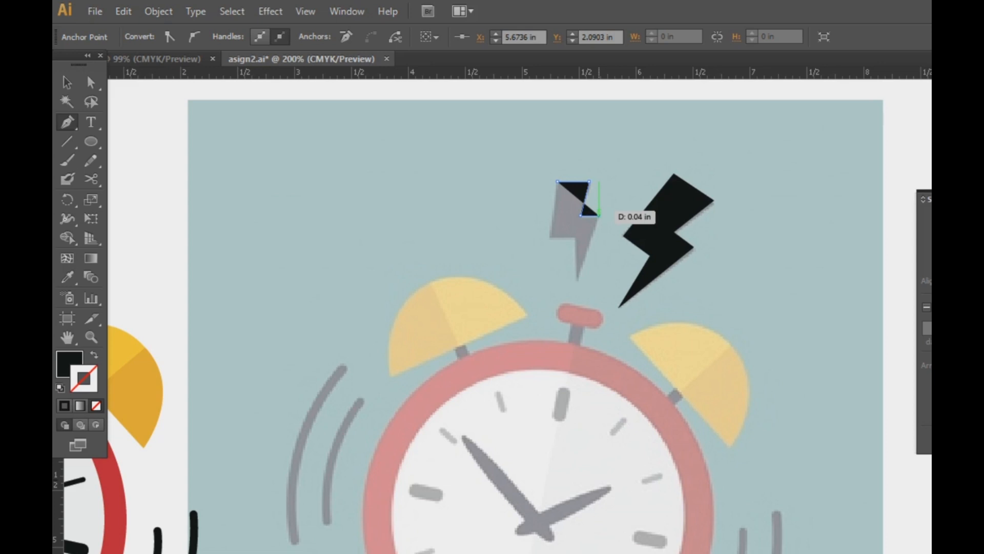
pyautogui.click(578, 280)
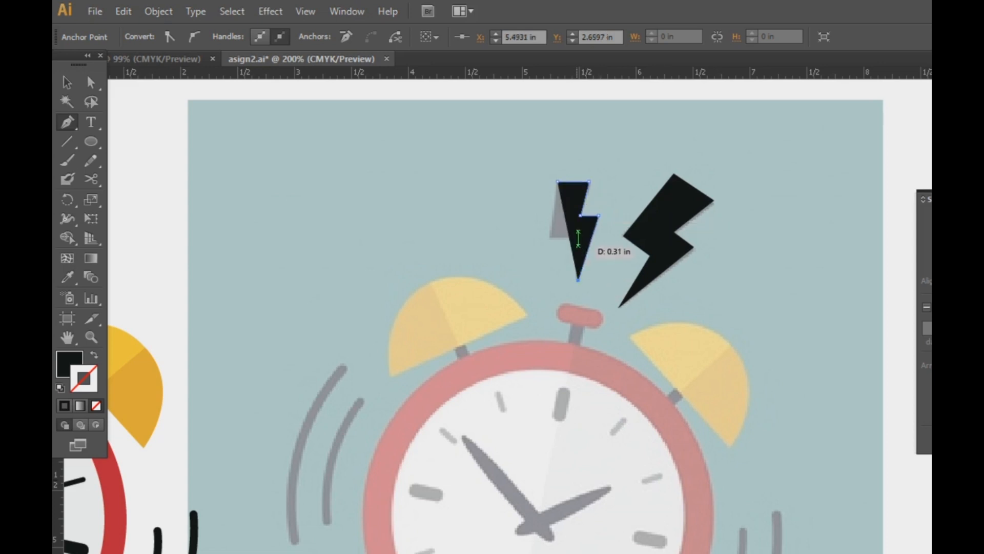
pyautogui.click(575, 240)
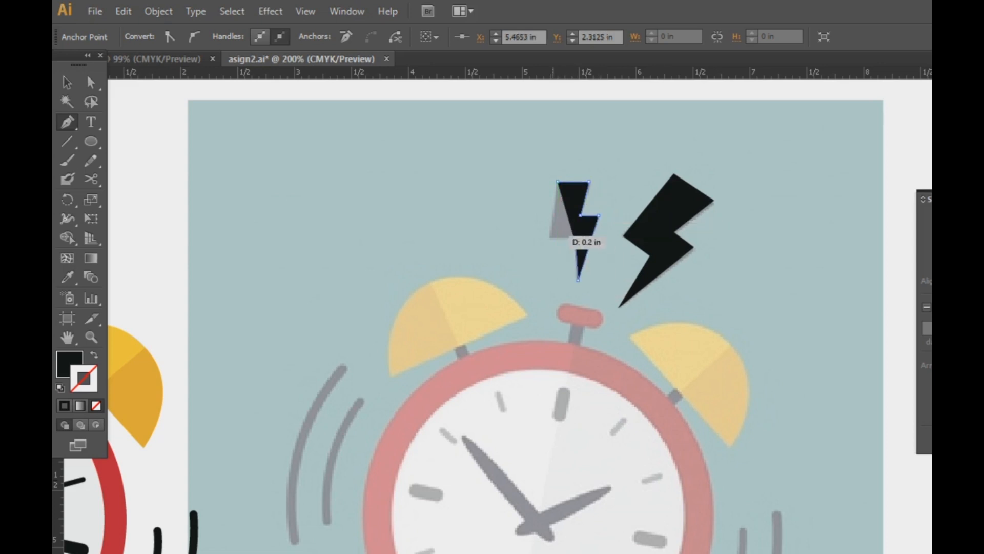
pyautogui.click(552, 236)
pyautogui.click(559, 181)
pyautogui.press('v')
pyautogui.hotkey('ctrl', 'shift', 'a')
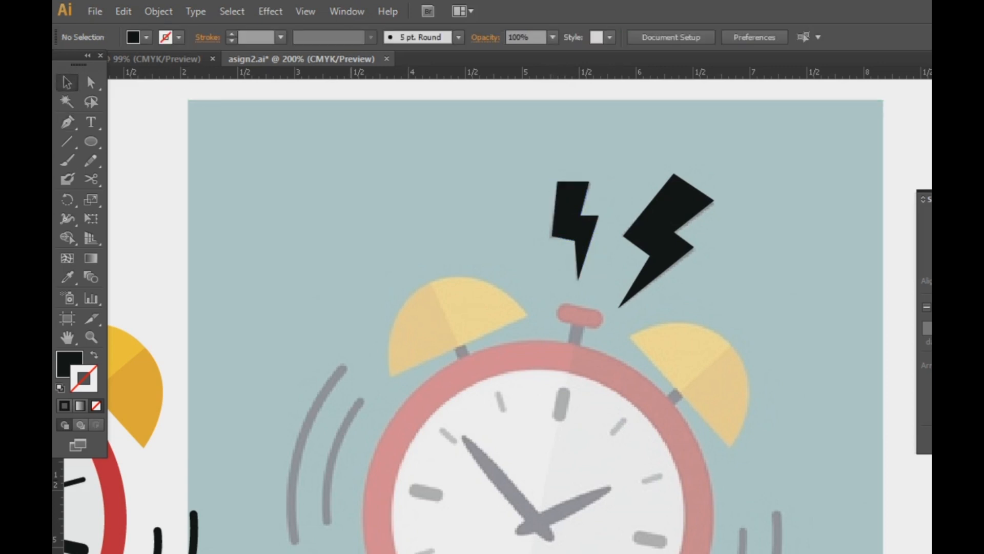
# Step: Move both traced lightning bolts from the reference image to above the redrawn clock's bells
pyautogui.hotkey('ctrl', '-')
pyautogui.hotkey('ctrl', '-')
pyautogui.moveTo(544, 220); pyautogui.dragTo(326, 280)
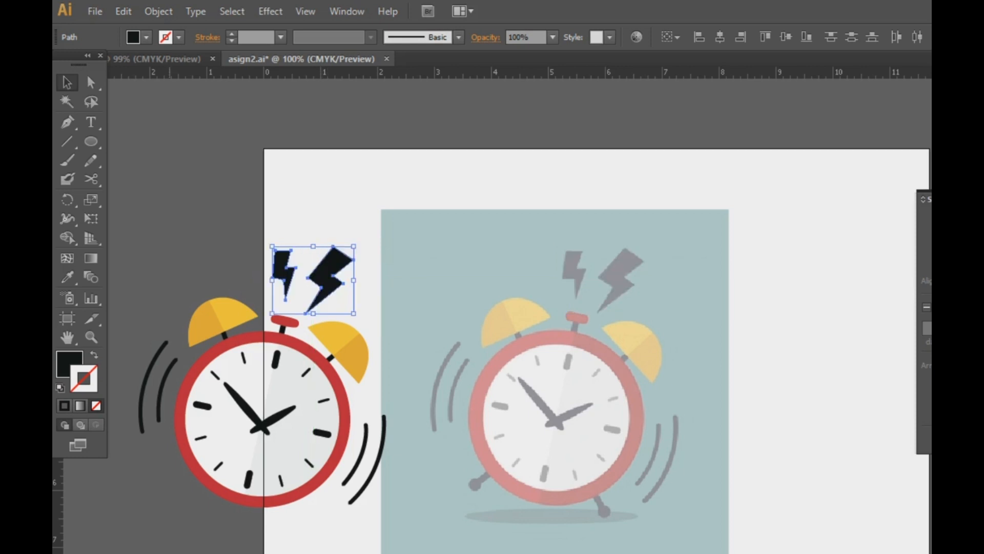
pyautogui.hotkey('ctrl', 'shift', 'a')
# Step: Draw a straight line along the reference clock's right leg, from the red rim to the round foot
pyautogui.scroll(-4, 492, 308)
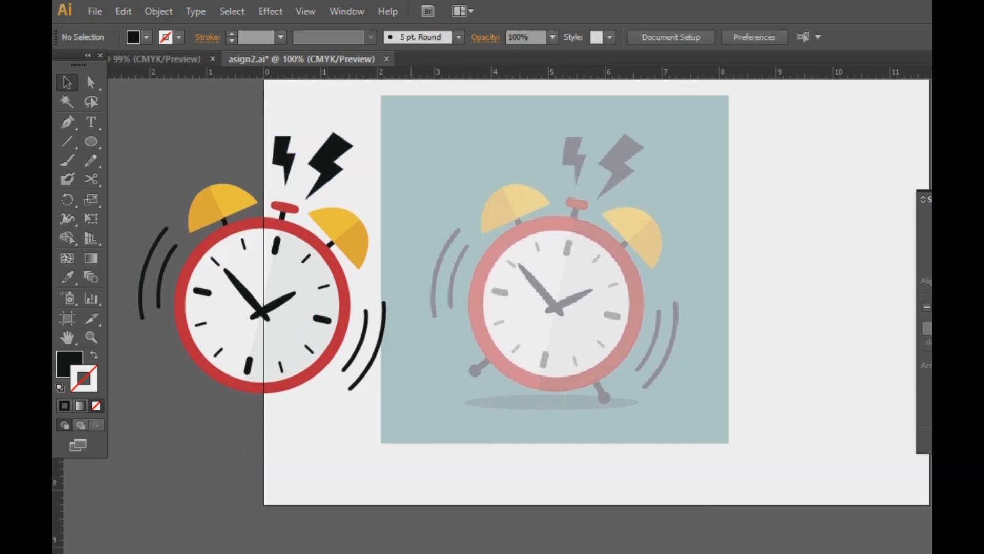
pyautogui.hotkey('ctrl', '+')
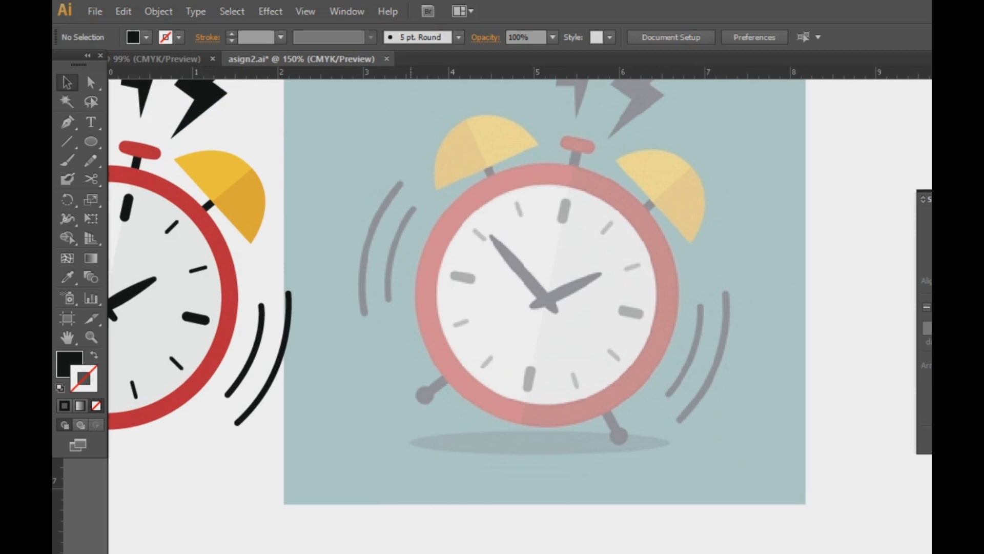
pyautogui.scroll(-1, 520, 308)
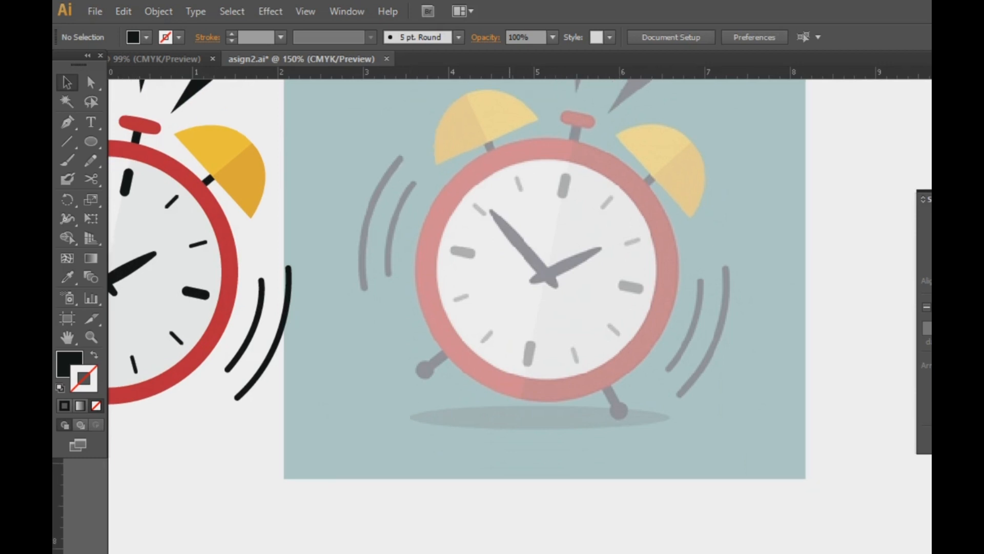
pyautogui.hotkey('ctrl', '+')
pyautogui.hotkey('ctrl', '+')
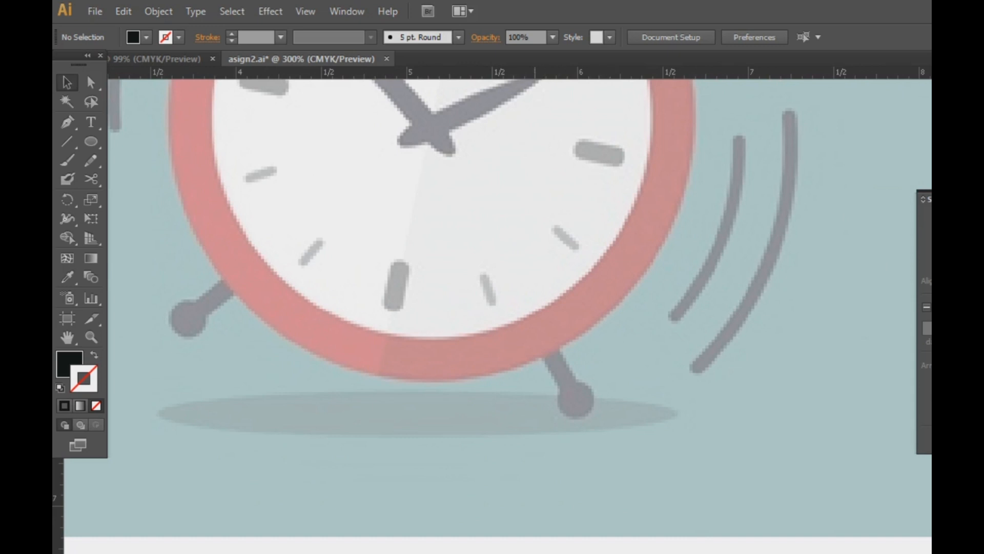
pyautogui.press('\\')
pyautogui.moveTo(548, 347); pyautogui.dragTo(576, 396)
pyautogui.press('v')
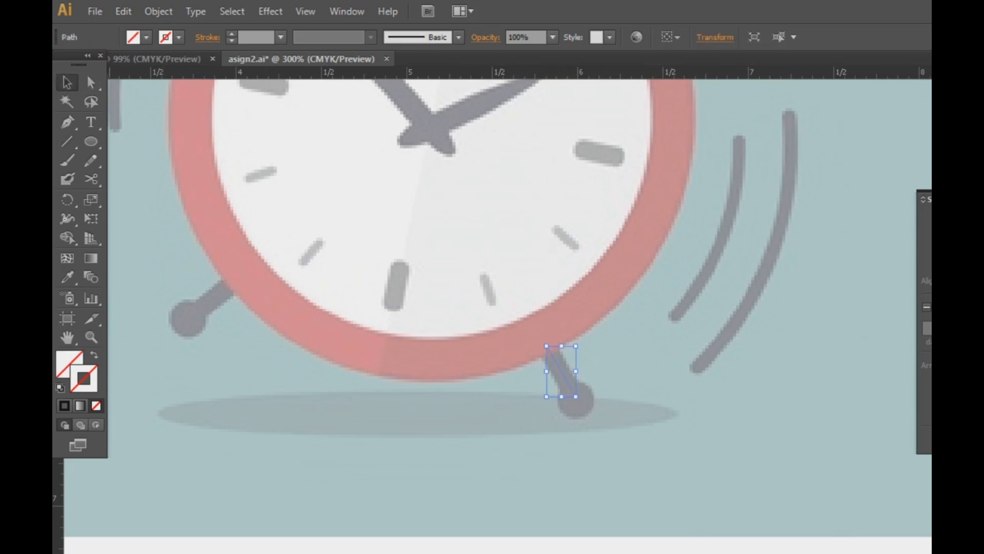
# Step: Give the right leg line a black stroke of 6 pt
pyautogui.click(64, 405)
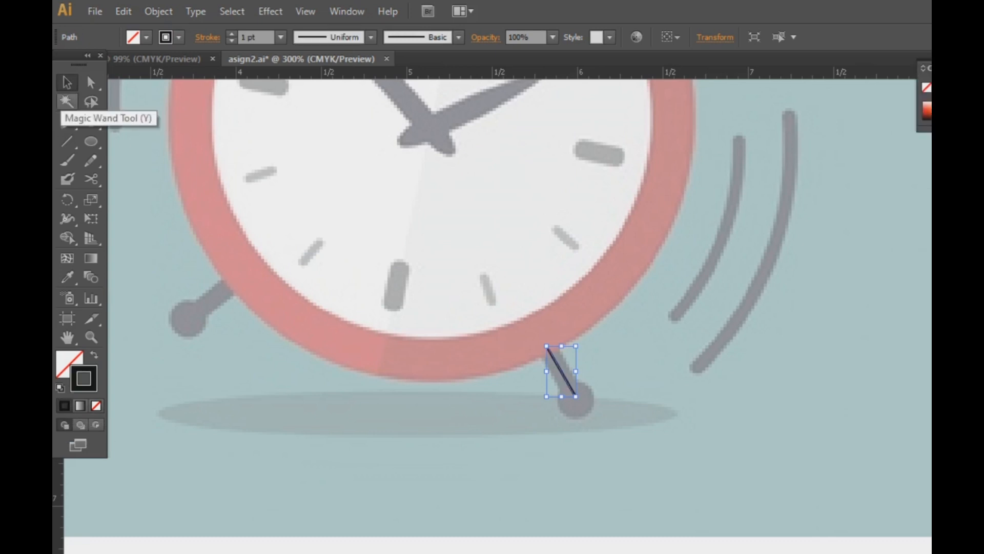
pyautogui.click(232, 33)
pyautogui.click(232, 34)
pyautogui.click(232, 33)
pyautogui.click(232, 33)
pyautogui.click(232, 34)
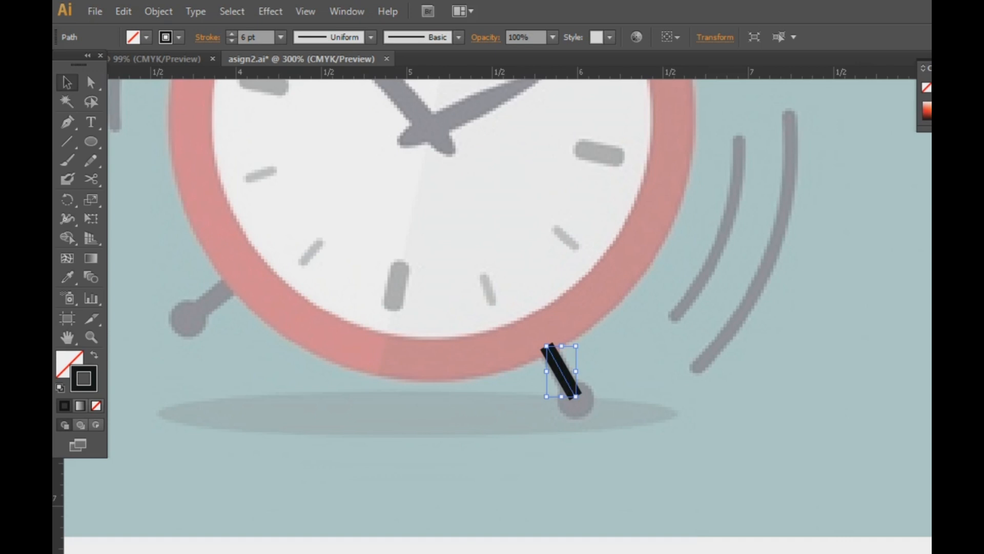
# Step: Draw a circle over the right leg's round foot with a black fill and no stroke, and nudge it up into alignment
pyautogui.press('l')
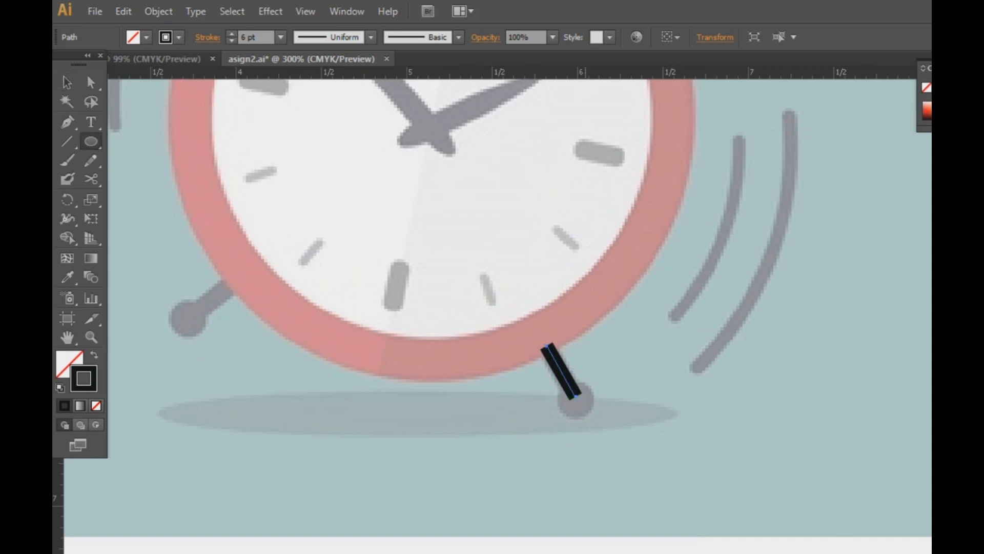
pyautogui.moveTo(578, 404); pyautogui.dragTo(594, 420)
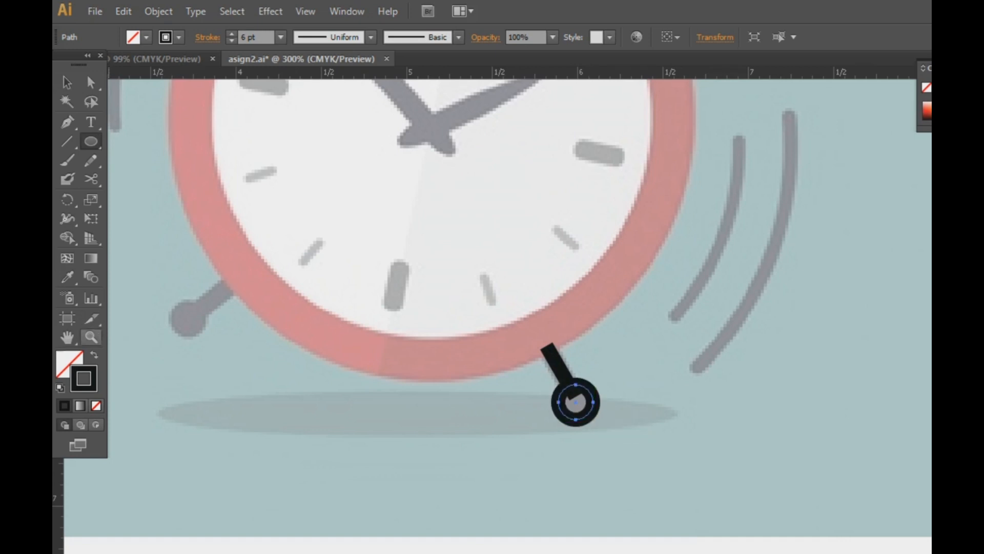
pyautogui.click(94, 355)
pyautogui.press('v')
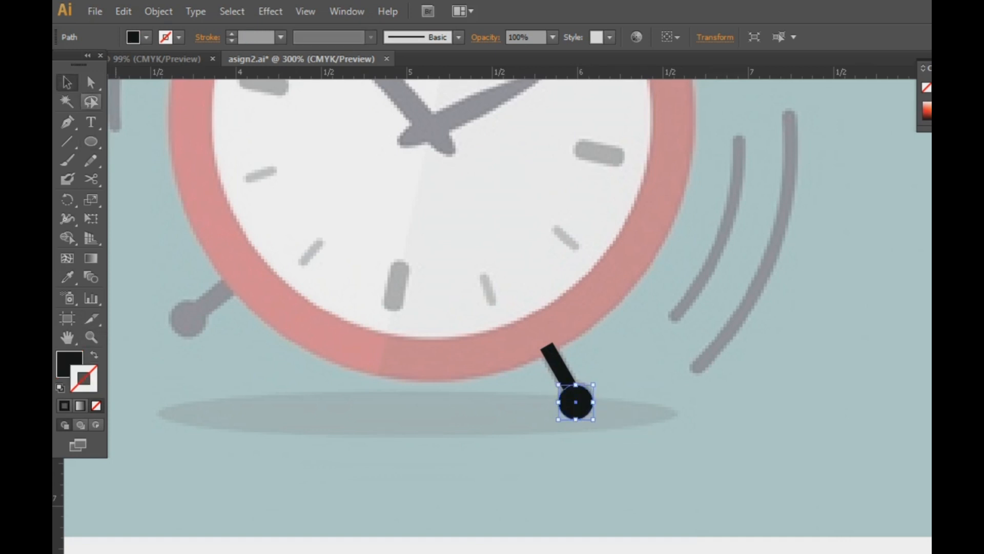
pyautogui.press('Up')
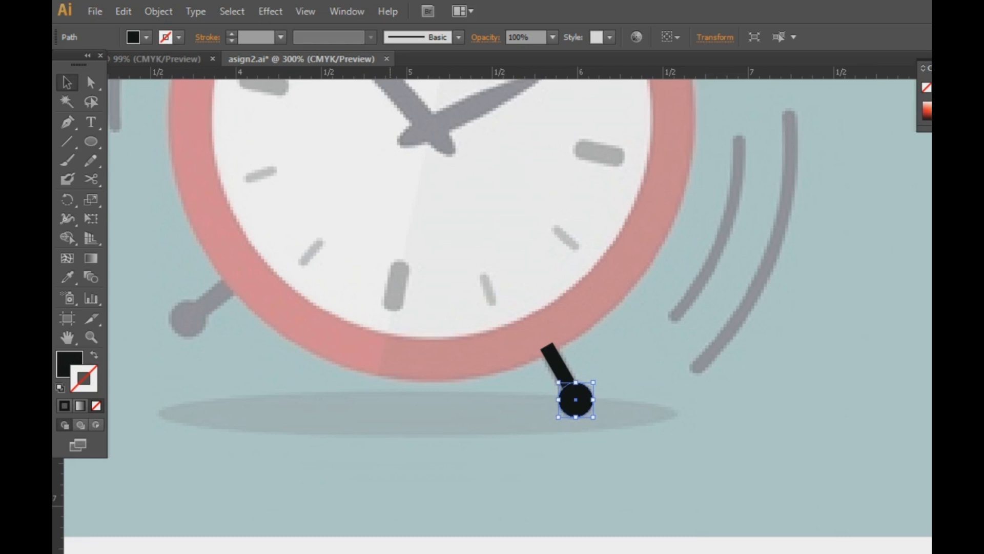
pyautogui.hotkey('ctrl', 'shift', 'a')
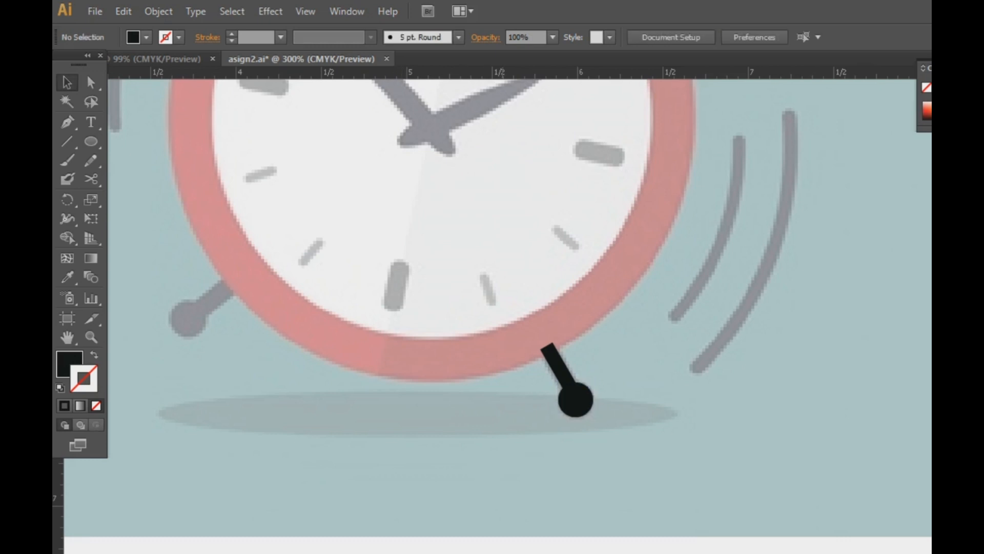
# Step: Group the right leg line with its foot, move the group onto the redrawn clock's lower right rim, and send it to the back
pyautogui.hotkey('ctrl', '-')
pyautogui.hotkey('ctrl', '-')
pyautogui.hotkey('ctrl', '-')
pyautogui.click(567, 331)
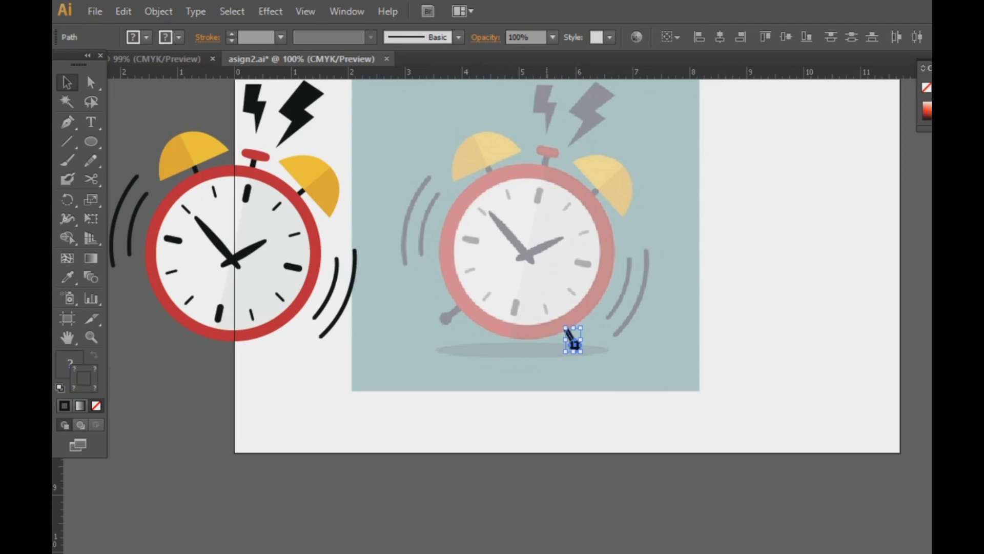
pyautogui.moveTo(573, 344); pyautogui.dragTo(573, 345)
pyautogui.hotkey('ctrl', 'g')
pyautogui.moveTo(573, 345); pyautogui.dragTo(275, 344)
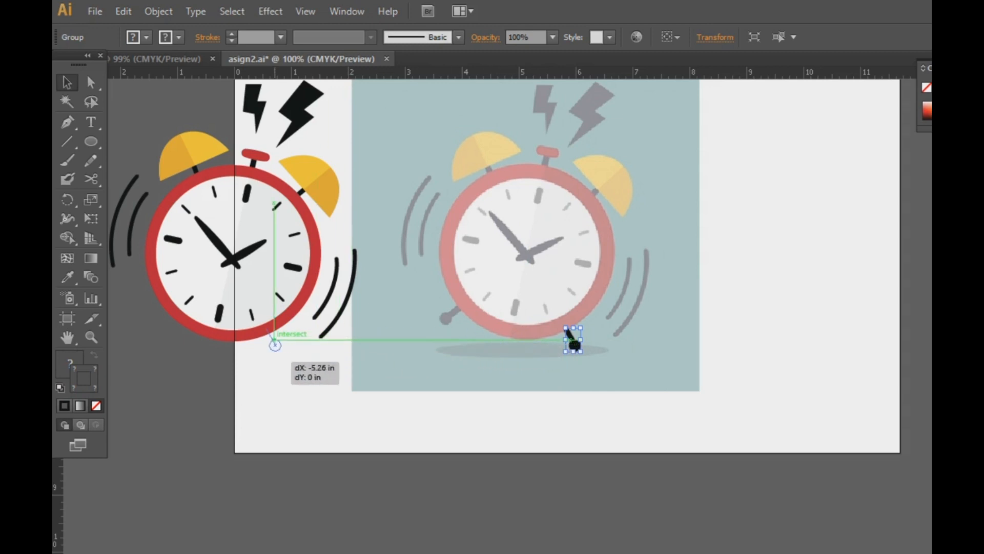
pyautogui.moveTo(275, 344); pyautogui.dragTo(275, 344)
pyautogui.hotkey('ctrl', 'shift', '[')
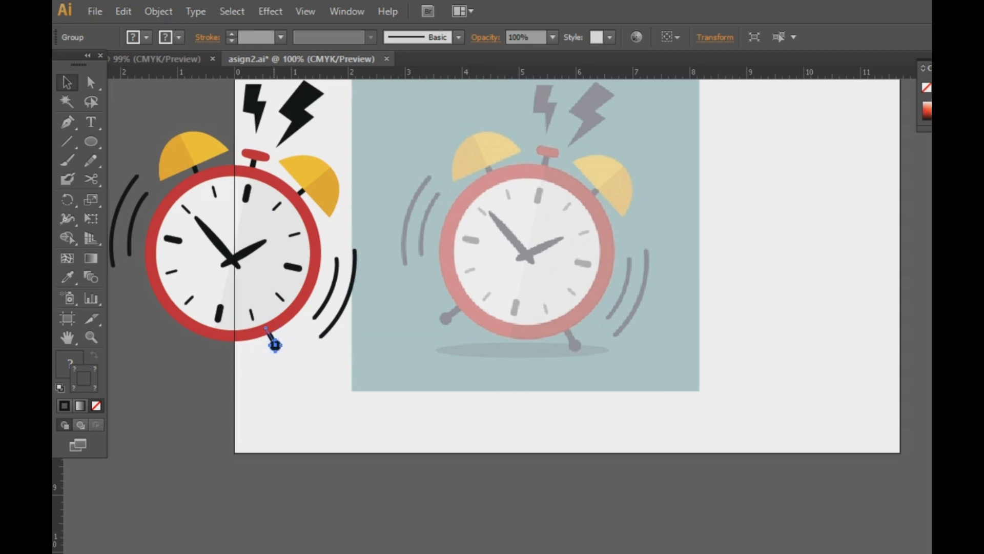
pyautogui.click(293, 372)
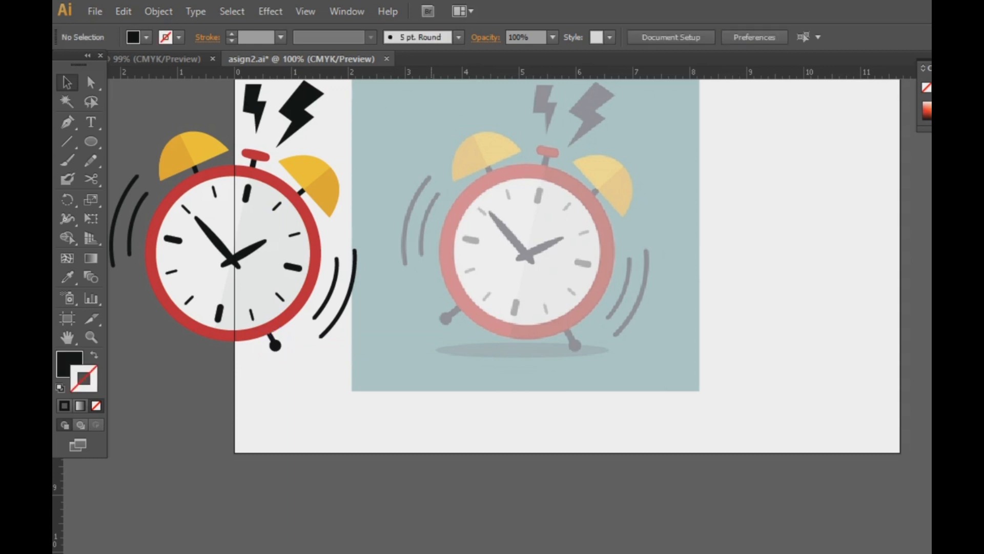
# Step: Copy the leg group onto the reference clock's left leg and rotate it to match that leg's angle
pyautogui.click(273, 337)
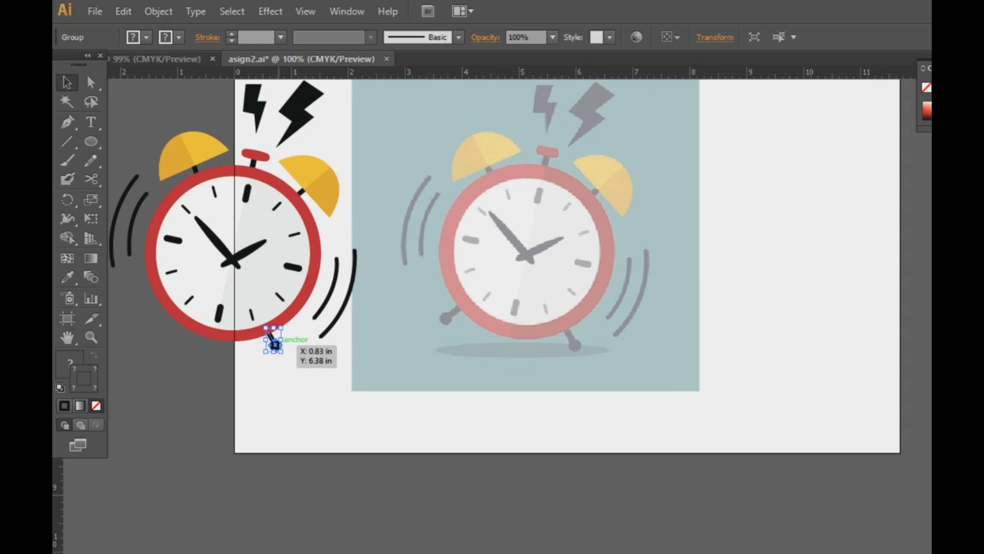
pyautogui.moveTo(275, 343); pyautogui.dragTo(449, 314)
pyautogui.click(427, 361)
pyautogui.click(426, 331)
pyautogui.hotkey('ctrl', '+')
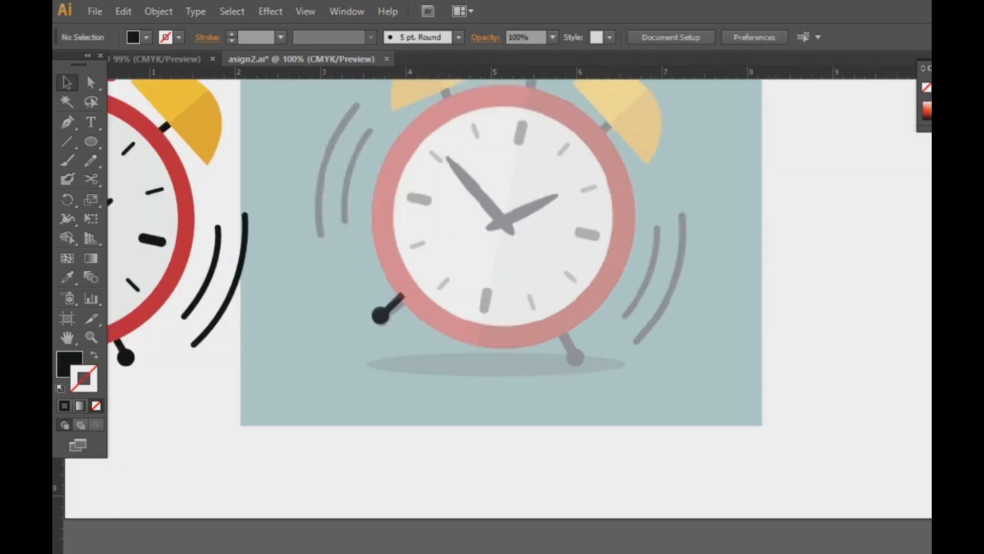
pyautogui.hotkey('ctrl', '+')
pyautogui.click(316, 314)
pyautogui.moveTo(349, 281); pyautogui.dragTo(351, 284)
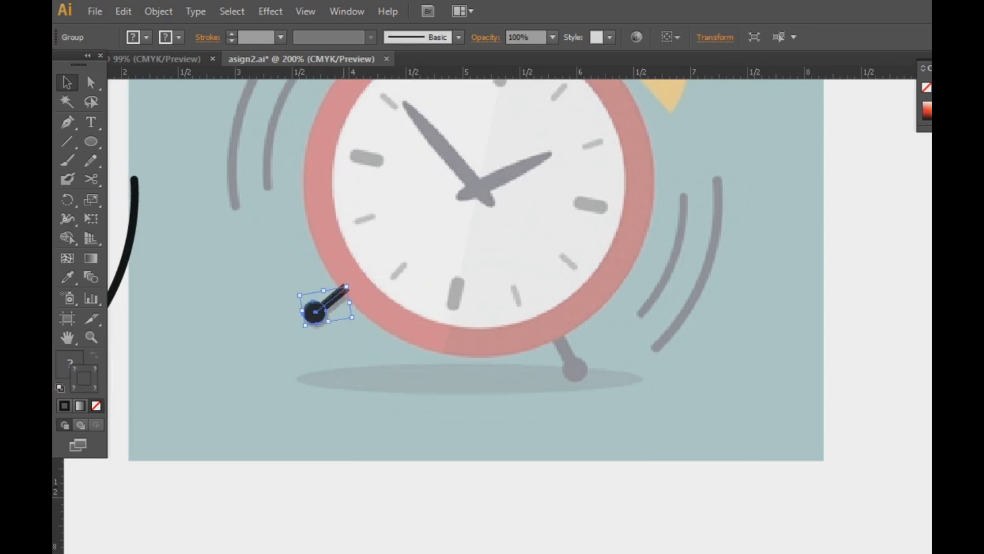
# Step: Move the rotated leg copy from the reference image to the redrawn clock's lower left rim
pyautogui.hotkey('ctrl', '-')
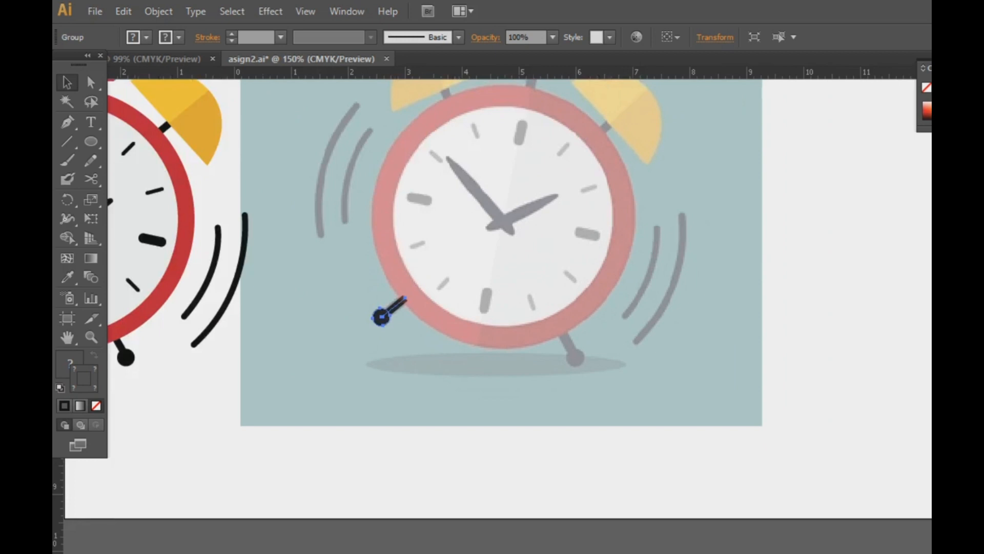
pyautogui.hotkey('ctrl', '-')
pyautogui.moveTo(445, 314); pyautogui.dragTo(154, 317)
pyautogui.click(190, 362)
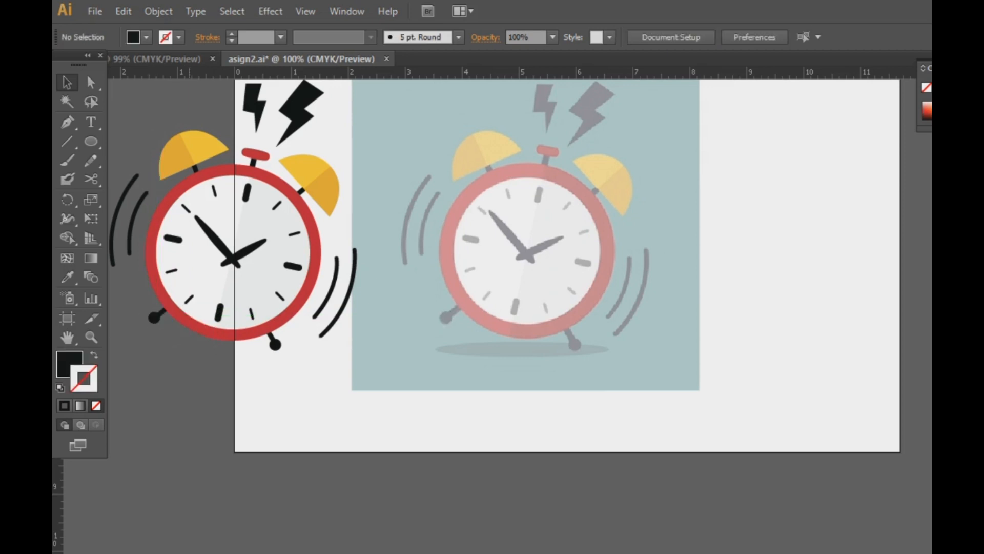
# Step: Unlock all locked objects in the document
pyautogui.hotkey('ctrl', '-')
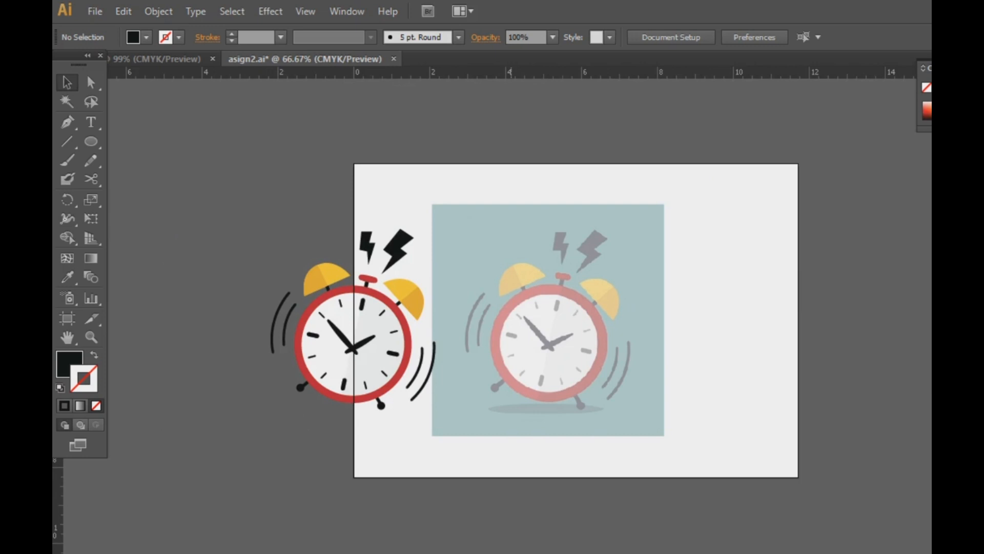
pyautogui.click(158, 11)
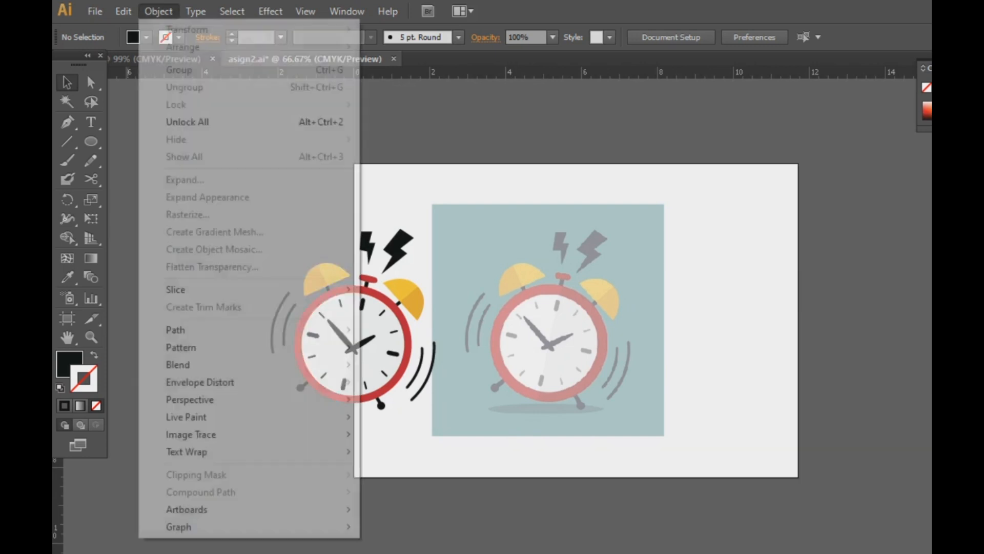
pyautogui.click(174, 122)
pyautogui.click(187, 154)
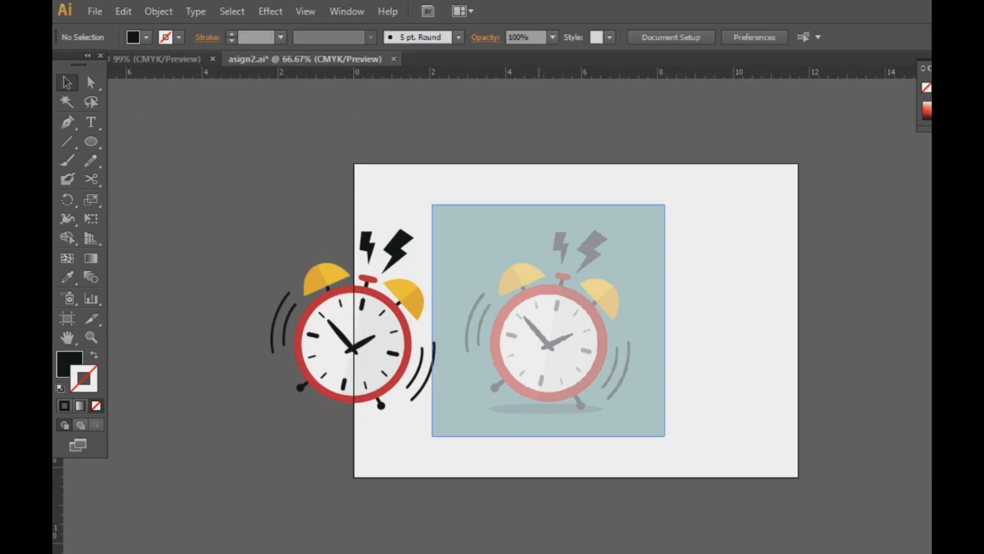
# Step: Draw a flat black ellipse over the shadow beneath the reference clock and nudge it down into alignment
pyautogui.click(91, 141)
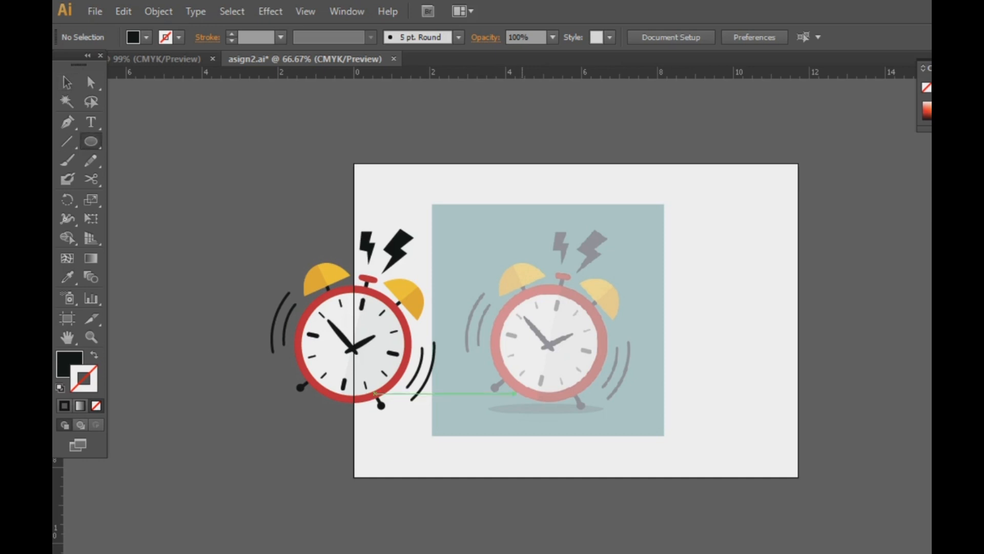
pyautogui.moveTo(490, 405); pyautogui.dragTo(608, 405)
pyautogui.press('v')
pyautogui.press('Down')
pyautogui.press('Down')
pyautogui.press('Down')
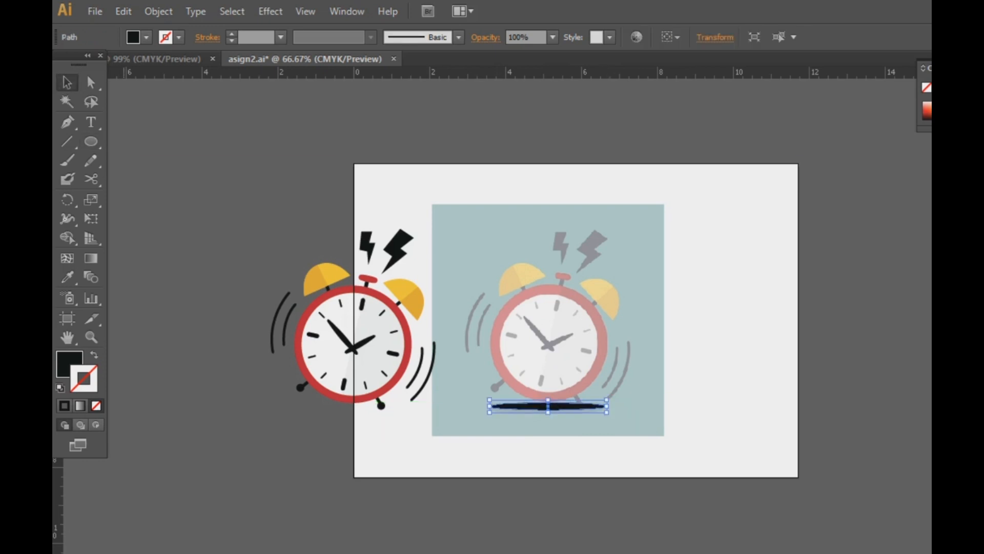
pyautogui.click(226, 221)
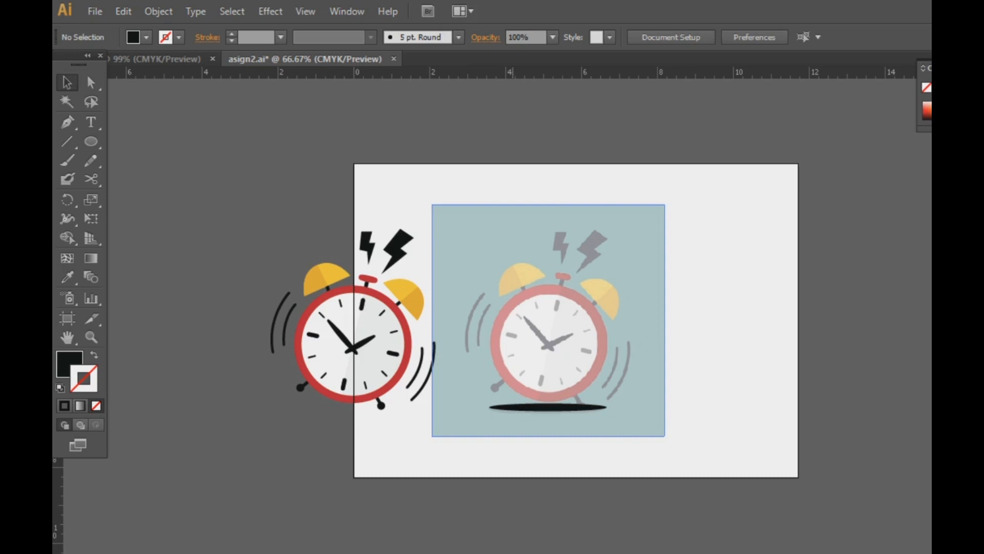
# Step: Move the black shadow ellipse from the reference image to beneath the redrawn clock and set its opacity to 40%
pyautogui.moveTo(548, 407); pyautogui.dragTo(343, 407)
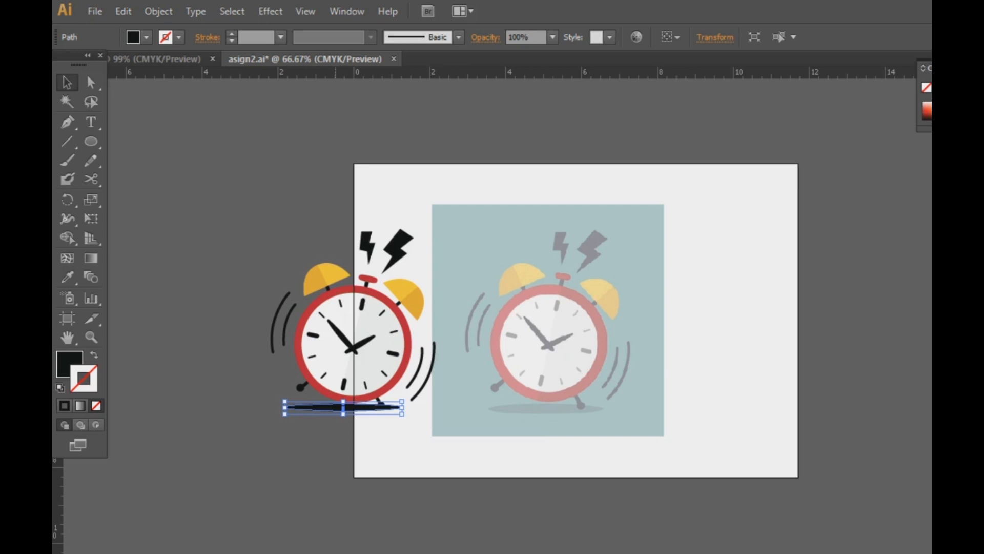
pyautogui.click(774, 257)
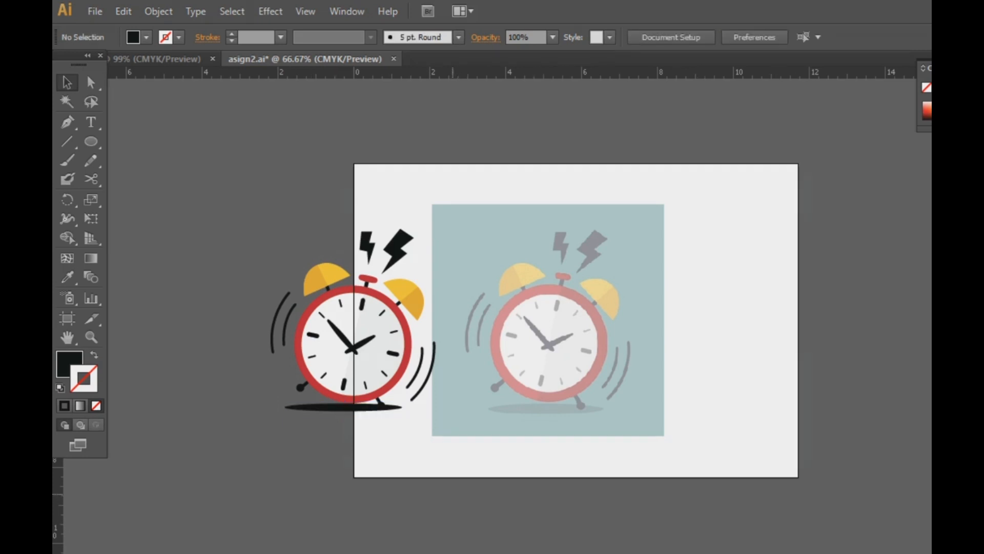
pyautogui.click(323, 407)
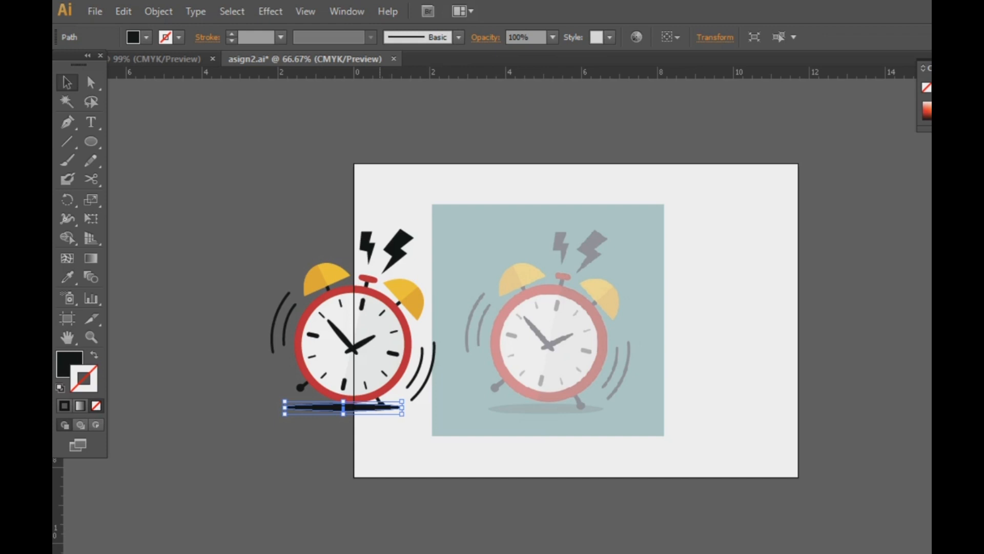
pyautogui.click(553, 37)
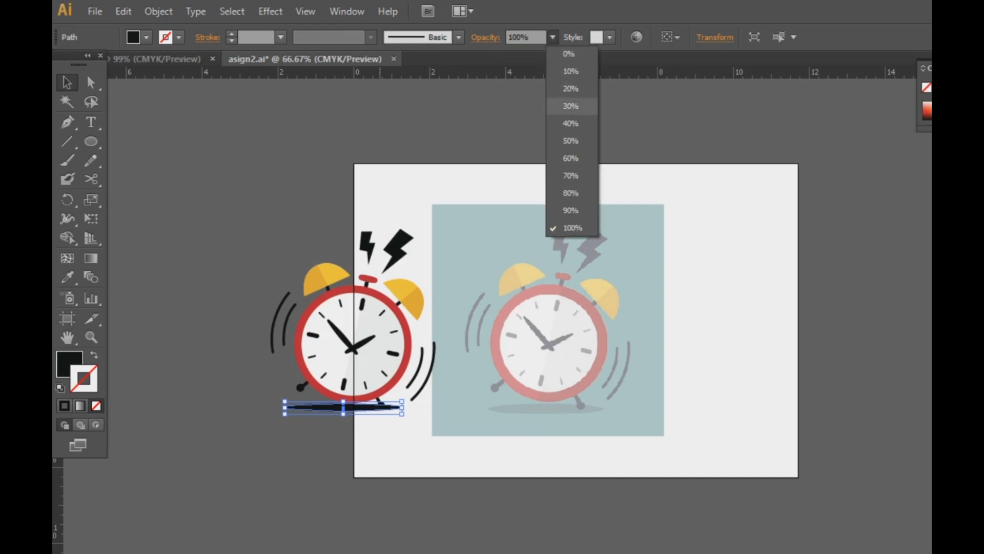
pyautogui.click(571, 123)
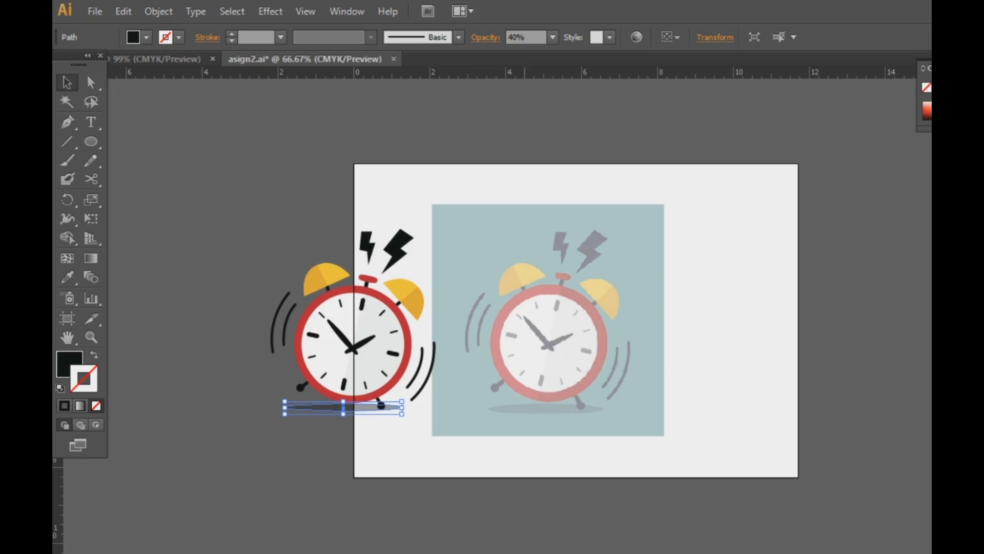
pyautogui.click(312, 440)
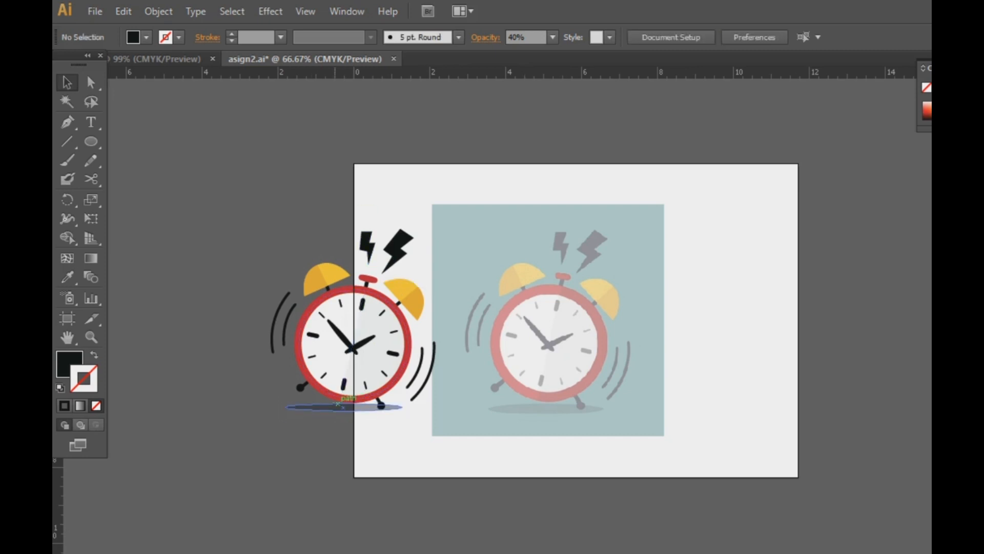
# Step: Change the fill colour of the shadow ellipse under the redrawn clock from black to a medium grey
pyautogui.click(338, 408)
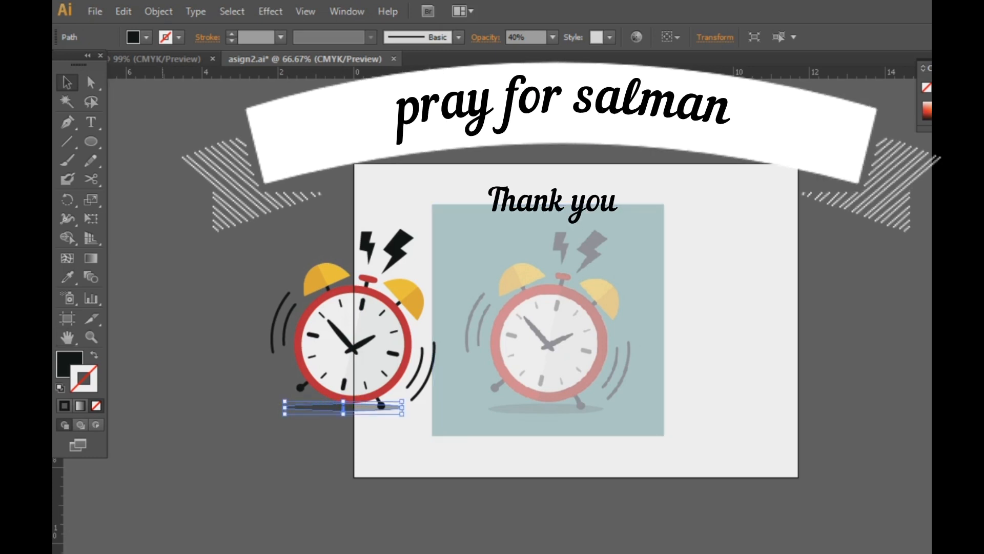
pyautogui.press('x')
pyautogui.doubleClick(70, 364)
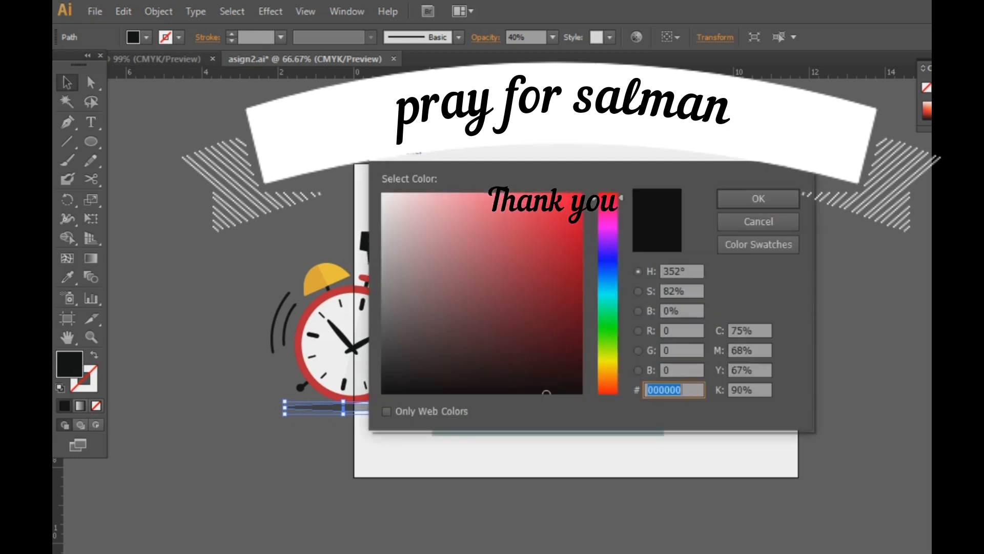
pyautogui.moveTo(405, 280)
pyautogui.mouseDown()
pyautogui.moveTo(387, 272)
pyautogui.moveTo(387, 293)
pyautogui.mouseUp()
pyautogui.click(759, 199)
pyautogui.click(728, 287)
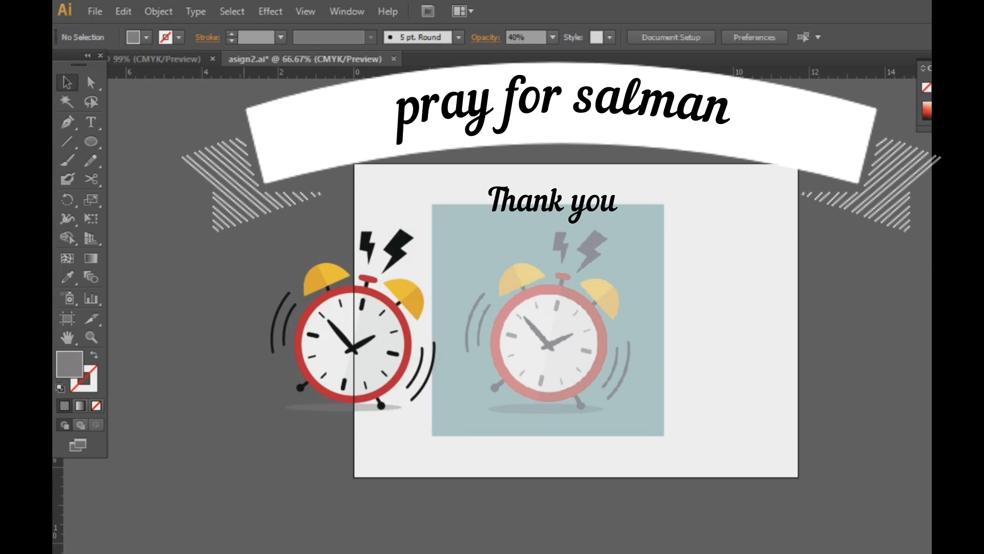